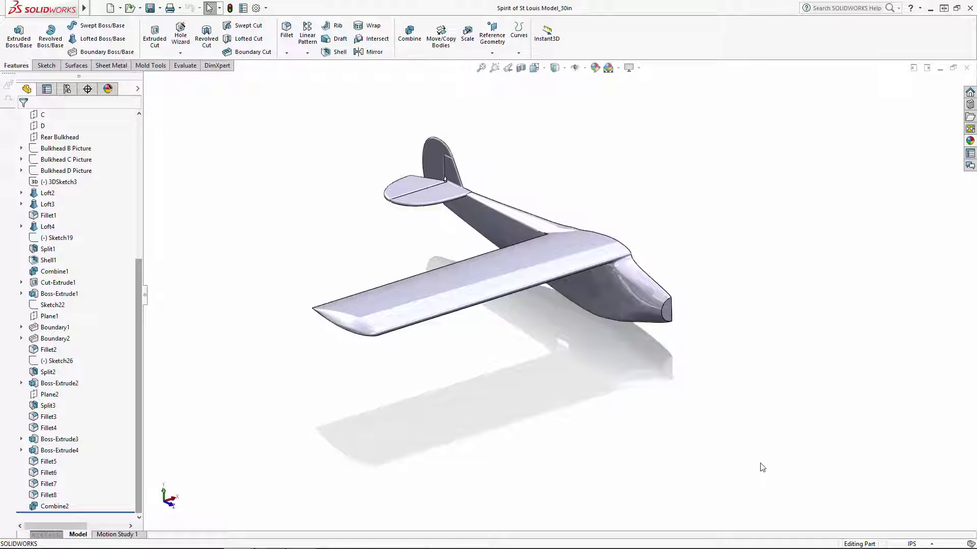
Step: Show the front-view reference sketch of the aircraft and orient the model to the front view
middle_click_drag(761, 467, 776, 436)
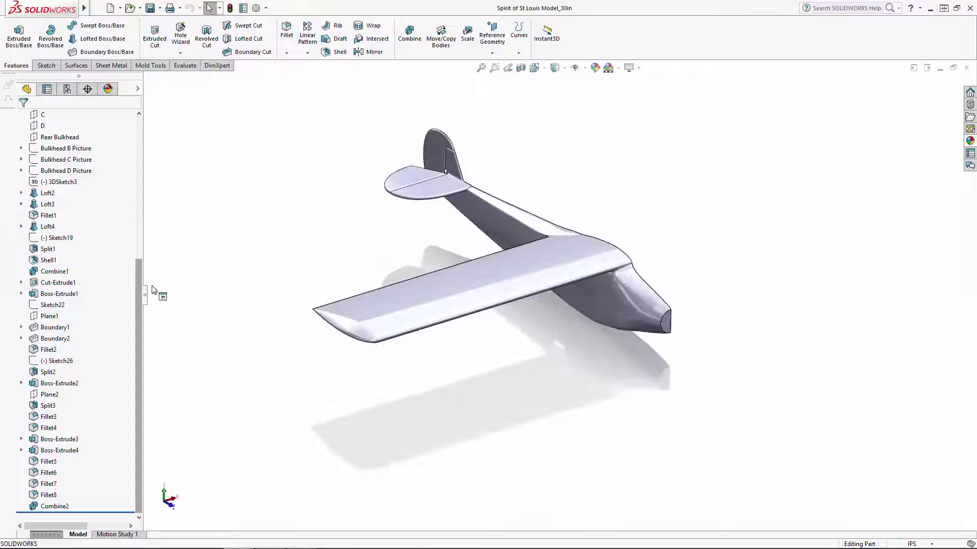
scroll(134, 313, "up", 7)
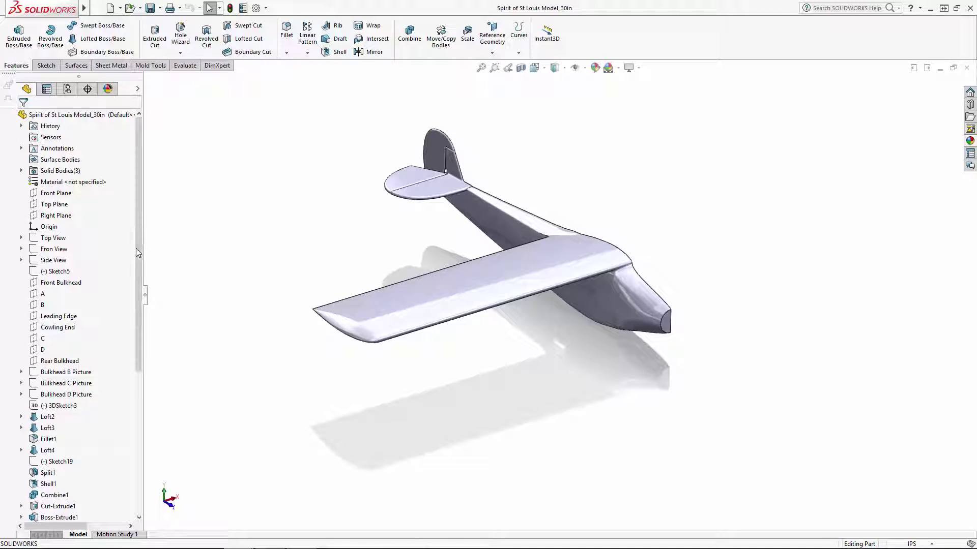
left_click(55, 250)
left_click(66, 235)
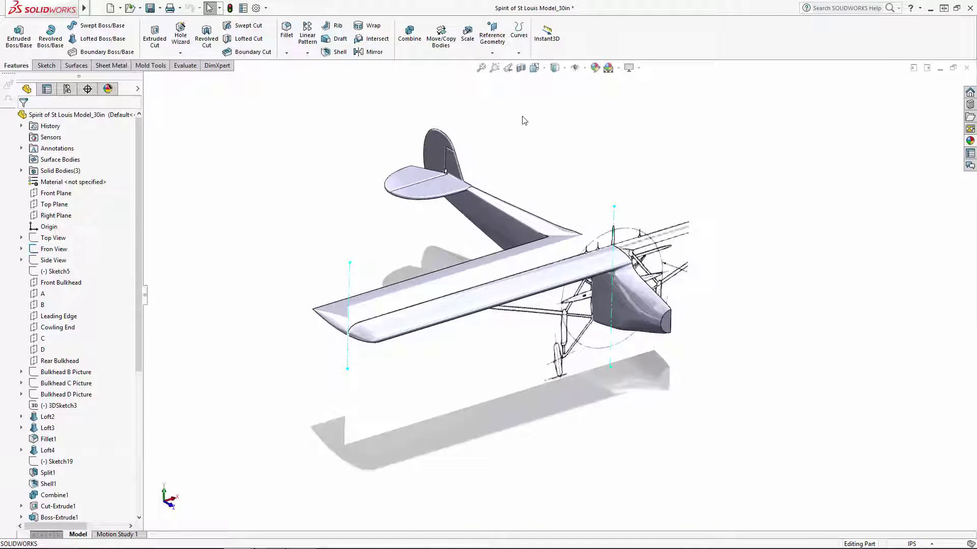
left_click(535, 67)
left_click(549, 110)
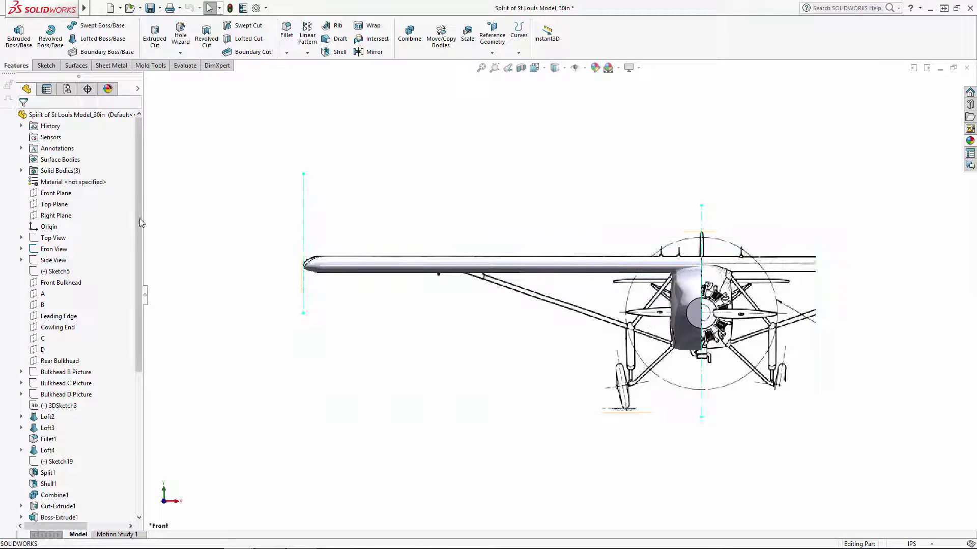
Step: Start a sketch on the Front Plane and draw a vertical centerline about 1.79 in long through the landing gear's shock strut
left_click(56, 194)
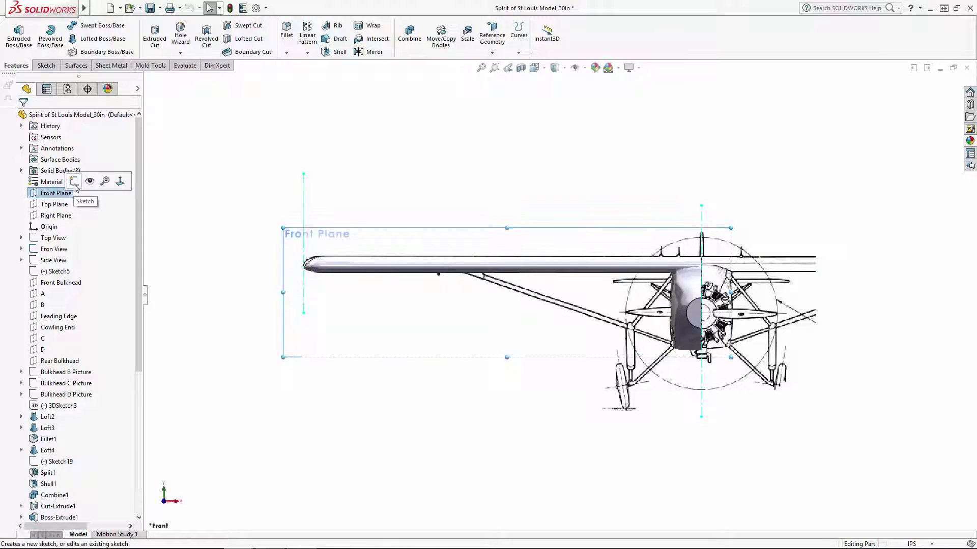
left_click(87, 182)
scroll(615, 360, "down", 4)
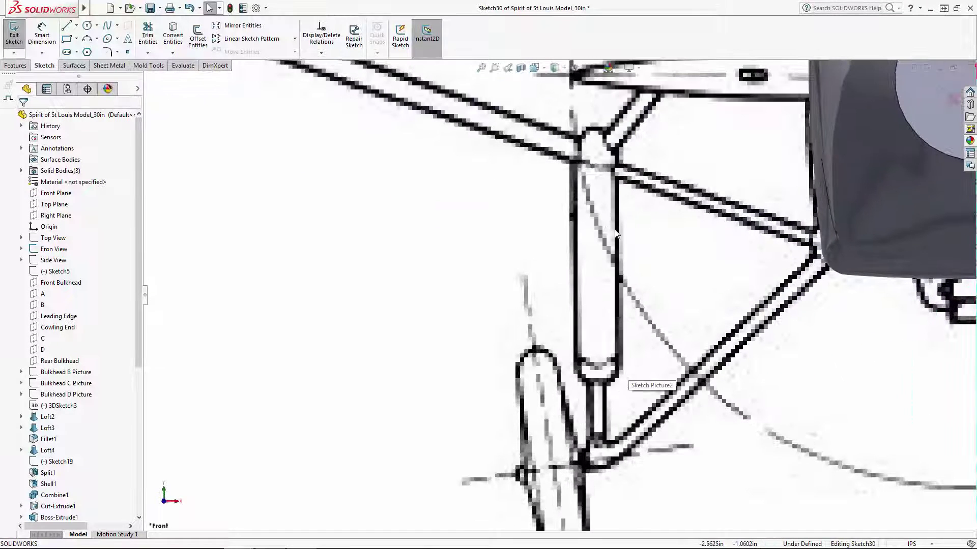
left_click(76, 25)
left_click(88, 51)
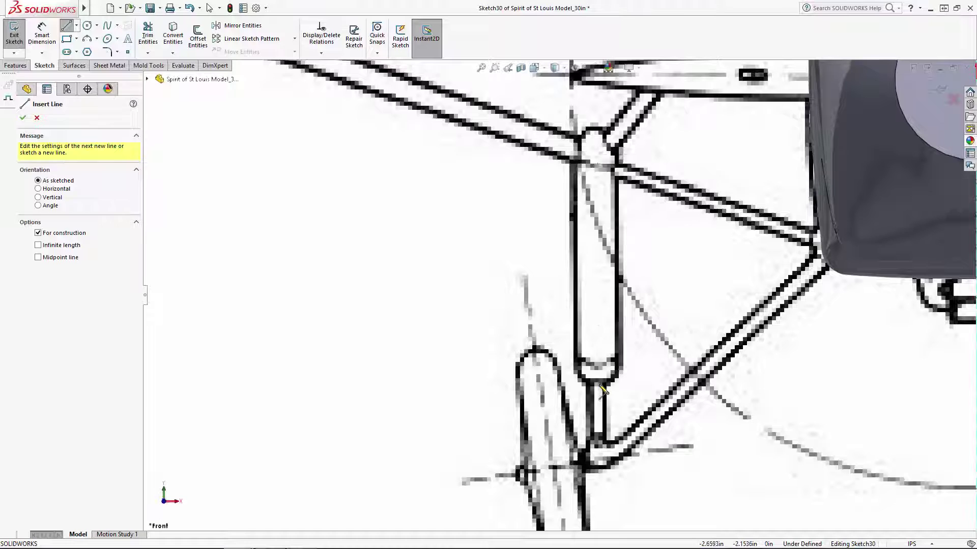
left_click(598, 379)
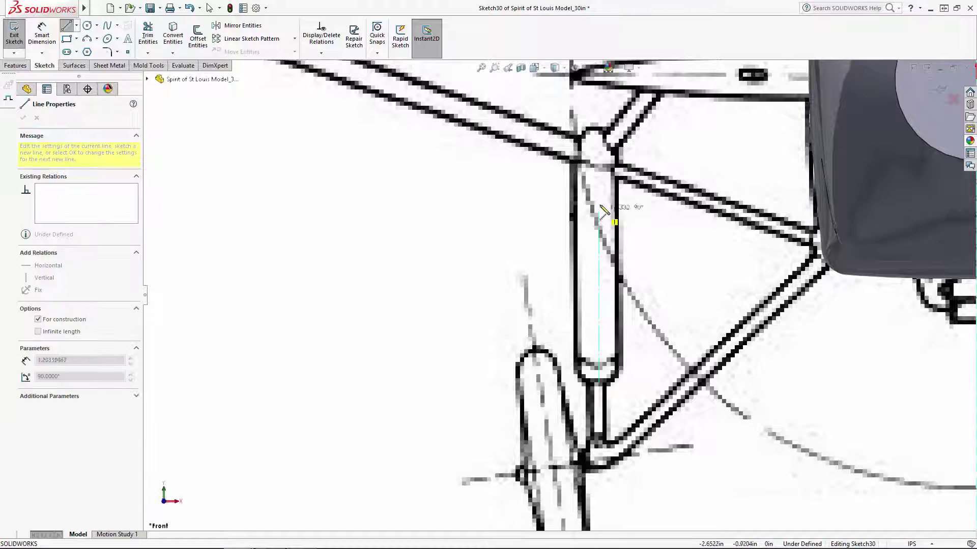
left_click(599, 131)
key("Escape")
left_click(596, 156)
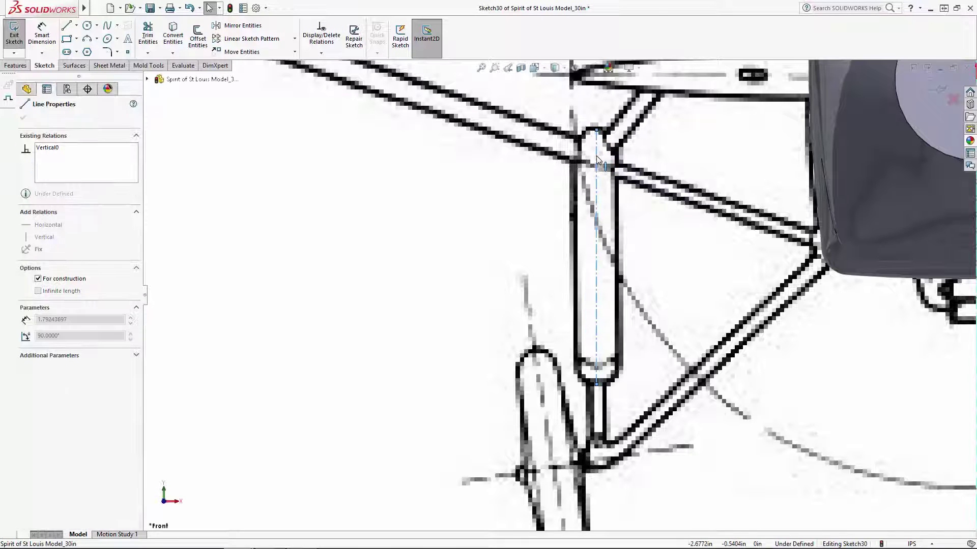
key("Escape")
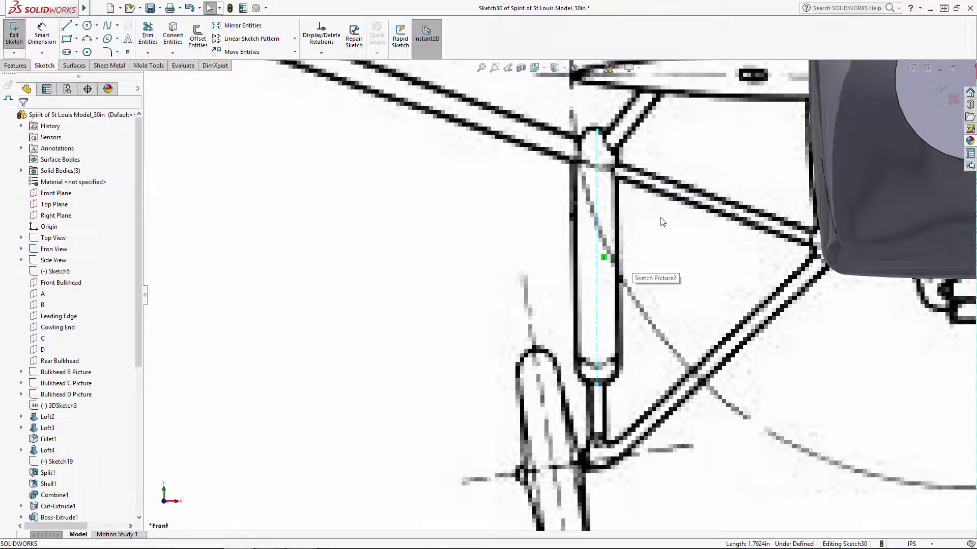
Step: Draw a centerline along the long wing strut in the reference picture, from the vertical strut centerline up into the wing
scroll(660, 222, "up", 5)
scroll(462, 112, "down", 2)
left_click(76, 26)
left_click(88, 50)
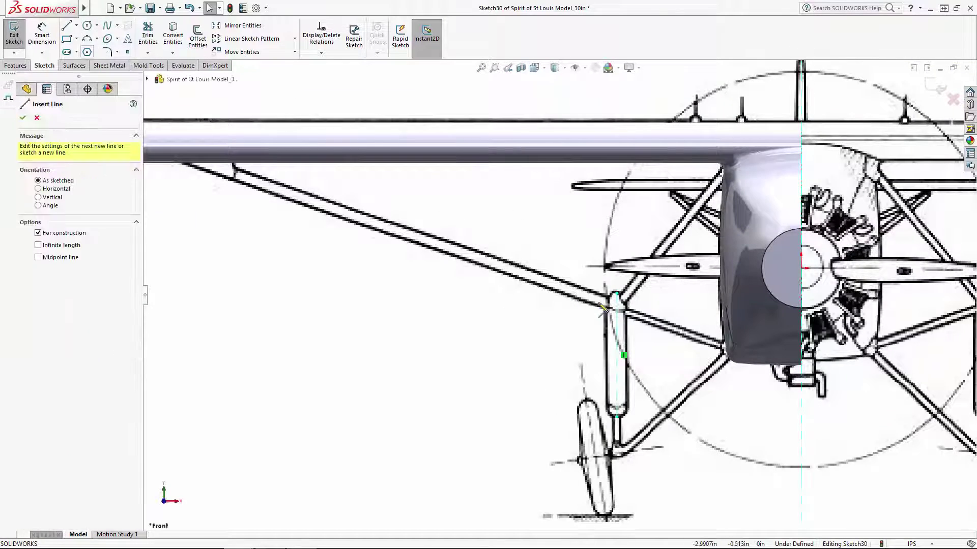
scroll(601, 307, "up", 5)
left_click(631, 308)
scroll(560, 326, "down", 7)
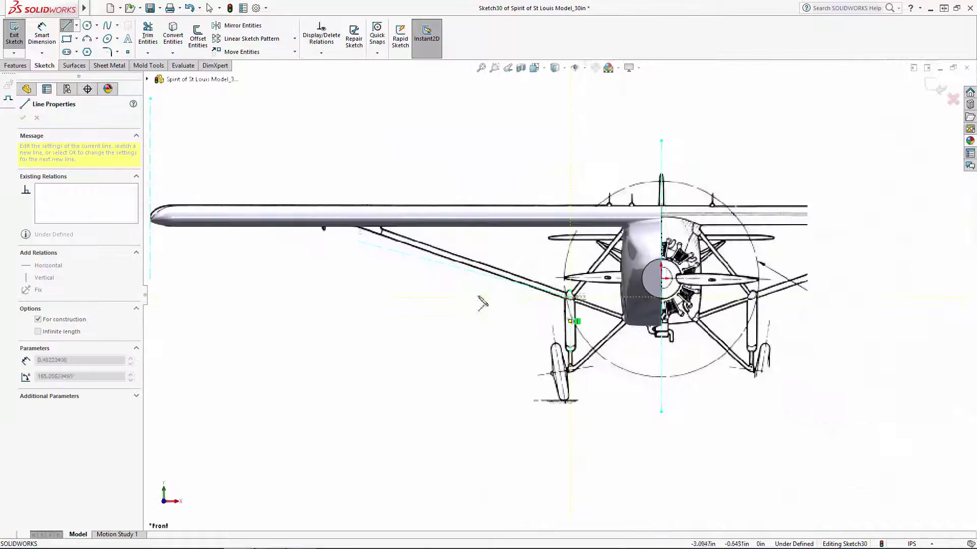
scroll(485, 297, "up", 8)
double_click(483, 208)
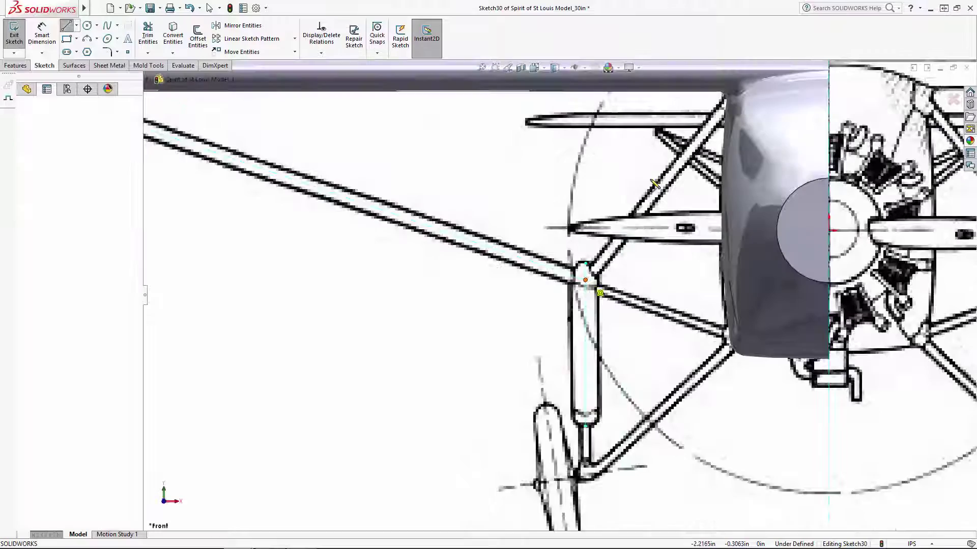
Step: Draw a centerline along the upper diagonal strut, from the wing strut junction into the upper corner of the fuselage
scroll(646, 191, "up", 8)
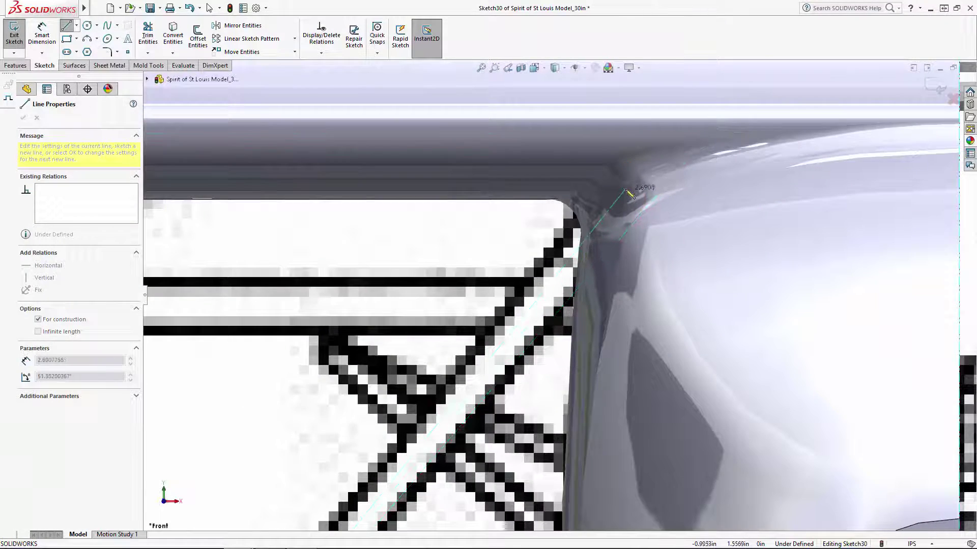
left_click(636, 196)
key("Escape")
key("Escape")
scroll(671, 276, "down", 5)
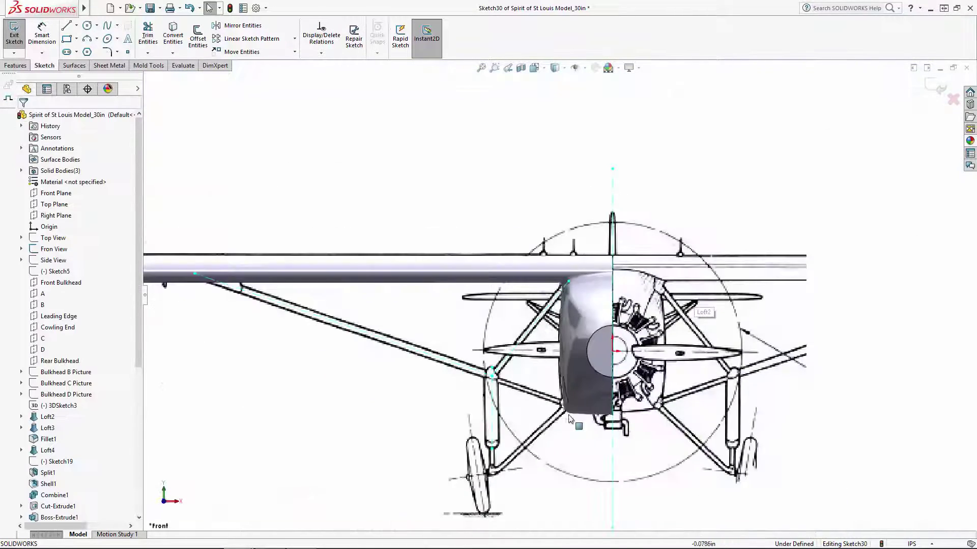
Step: Draw centerlines along the lower gear strut: a short horizontal segment at the wheel hub, continuing diagonally up to the lower fuselage corner
scroll(539, 429, "up", 8)
left_click(76, 25)
left_click(90, 51)
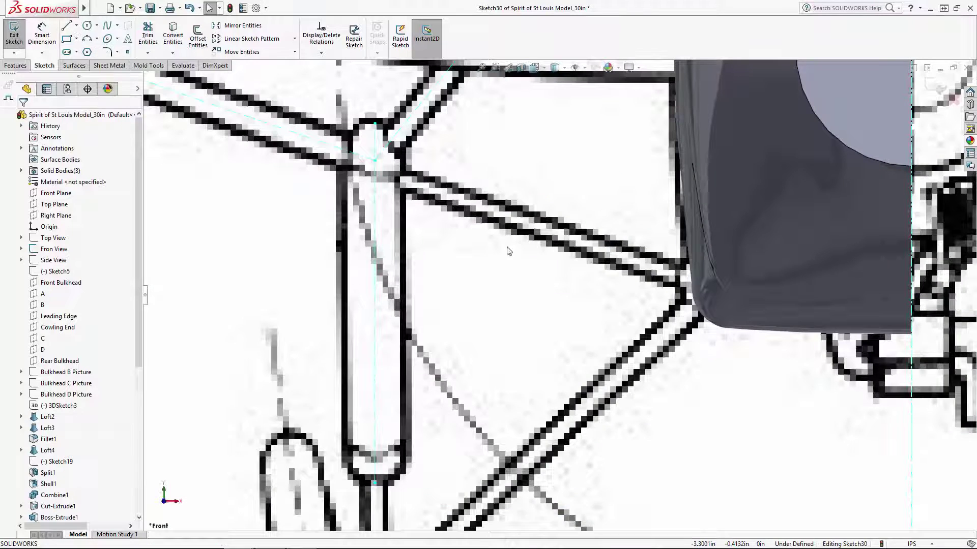
scroll(679, 284, "down", 2)
scroll(529, 213, "up", 4)
scroll(529, 384, "down", 2)
scroll(343, 432, "up", 5)
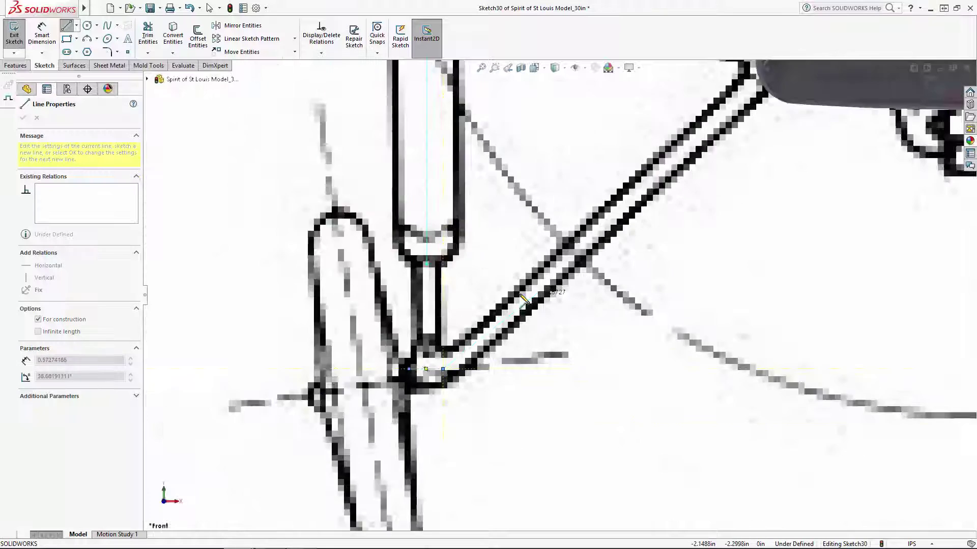
scroll(693, 198, "up", 5)
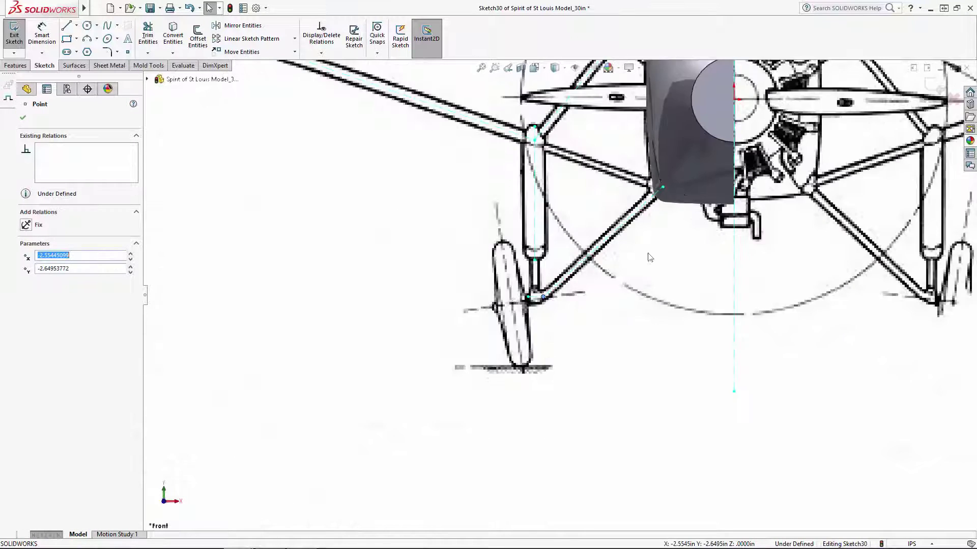
Step: Extend the upper end of the lower diagonal centerline further into the fuselage
scroll(626, 307, "up", 8)
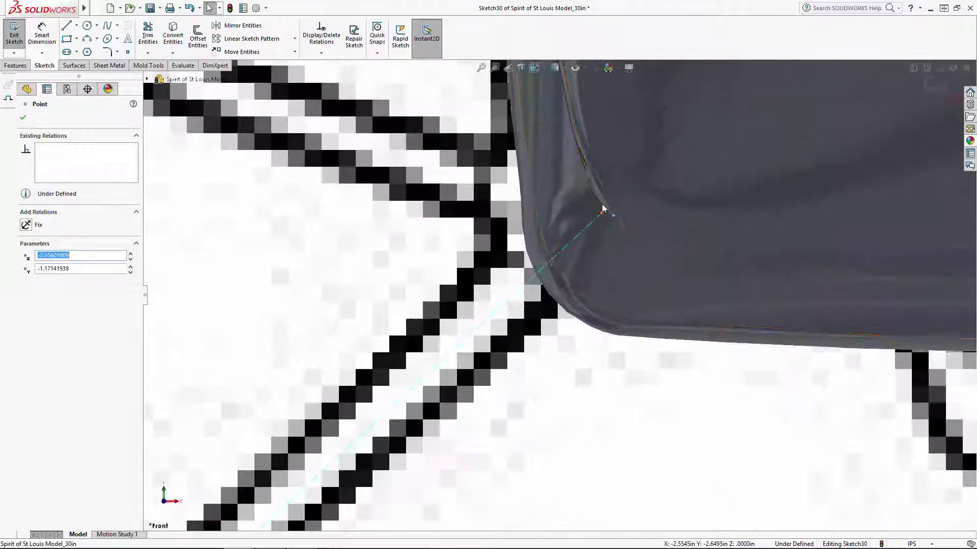
left_click_drag(605, 218, 616, 196)
key("Escape")
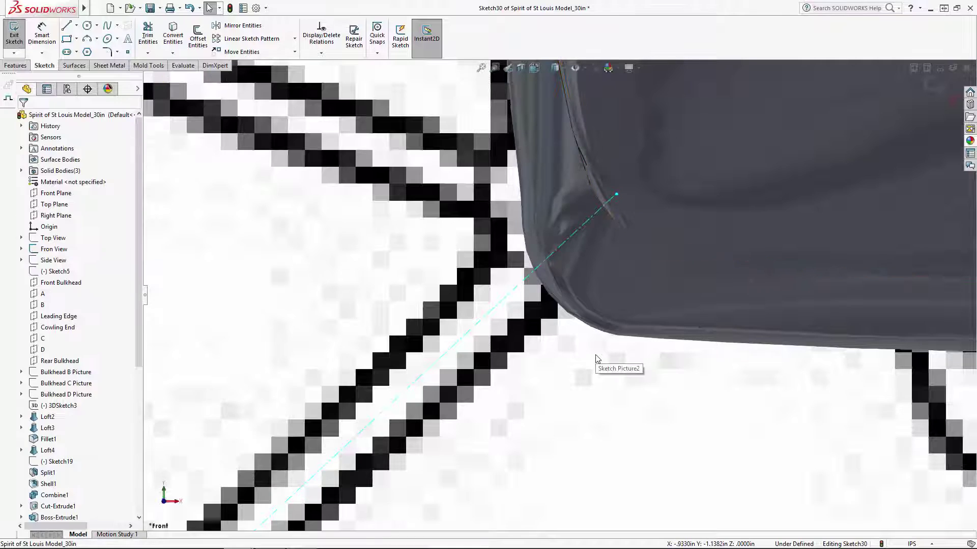
Step: Draw a centerline along the middle strut, from the vertical strut centerline to the lower fuselage corner, and exit the sketch
scroll(676, 333, "down", 5)
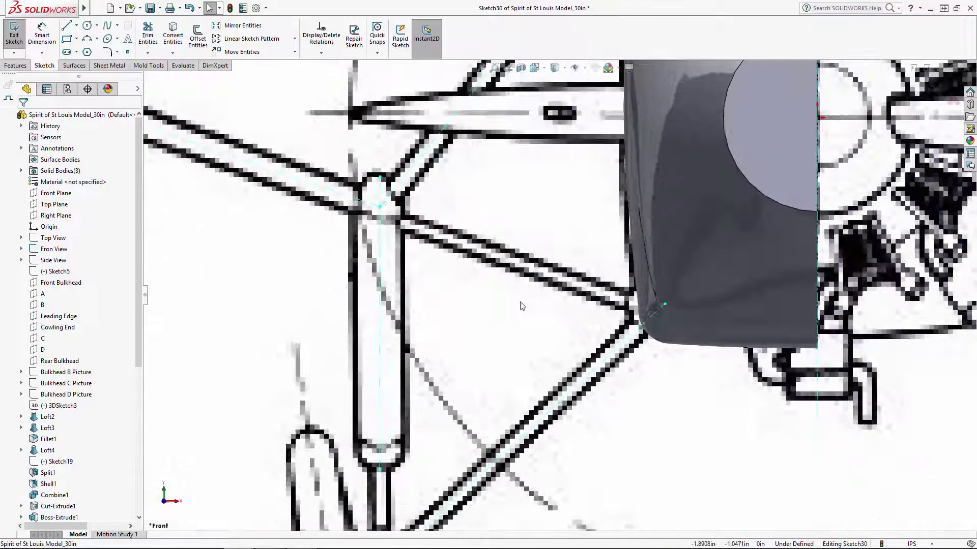
left_click(77, 25)
left_click(82, 49)
scroll(462, 252, "down", 5)
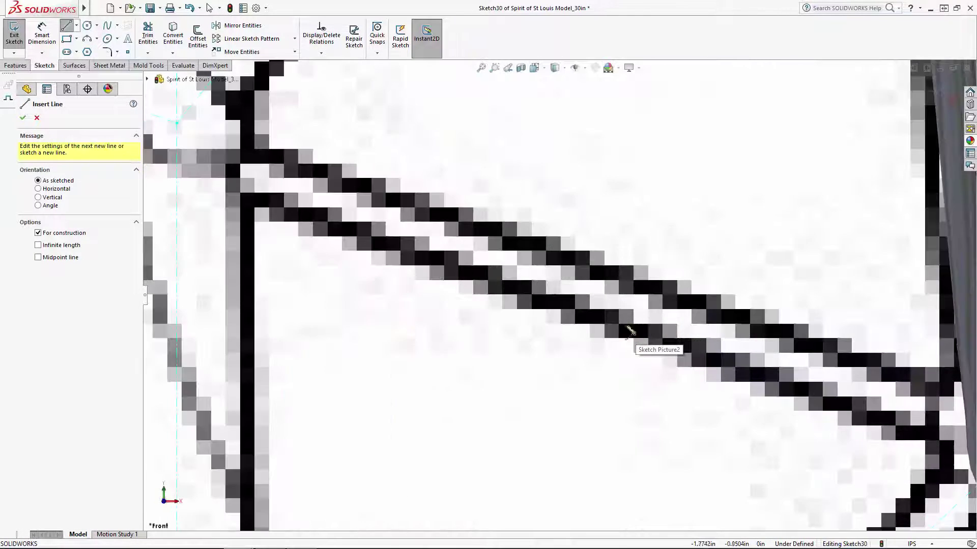
scroll(627, 329, "up", 2)
scroll(302, 192, "up", 2)
left_click(285, 178)
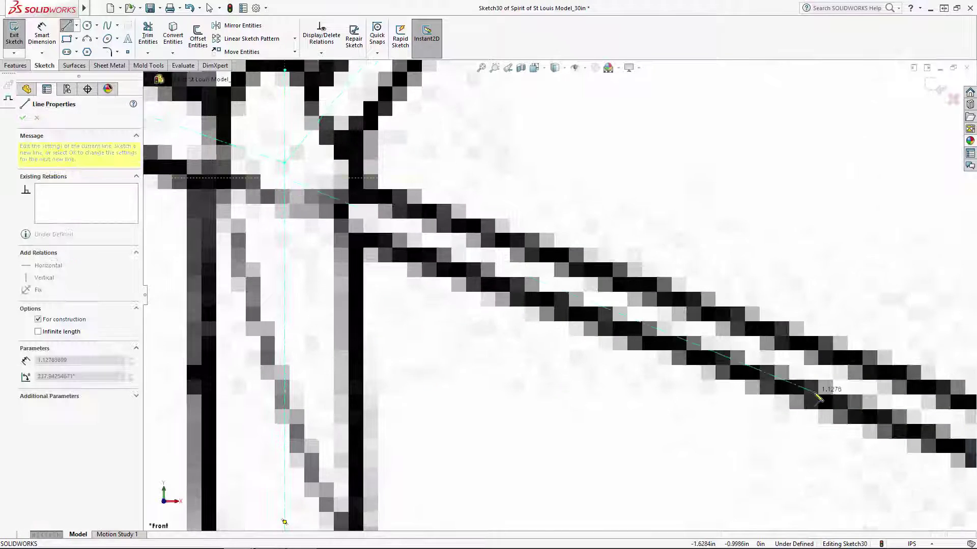
scroll(817, 397, "up", 3)
scroll(864, 417, "down", 5)
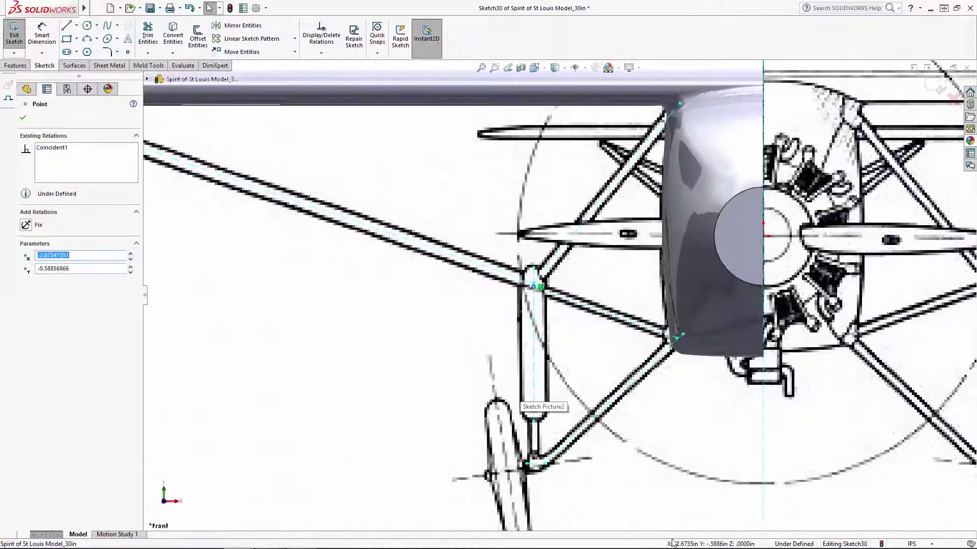
scroll(780, 451, "down", 3)
left_click(803, 480)
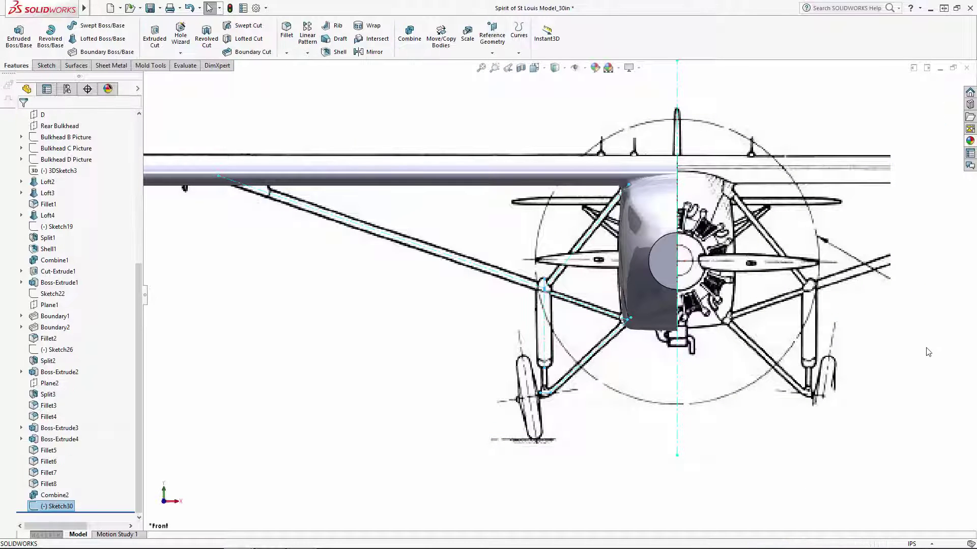
Step: Create a reference plane coincident with the vertical strut centerline and perpendicular to the Front Plane
scroll(589, 366, "down", 3)
middle_click_drag(589, 366, 685, 450)
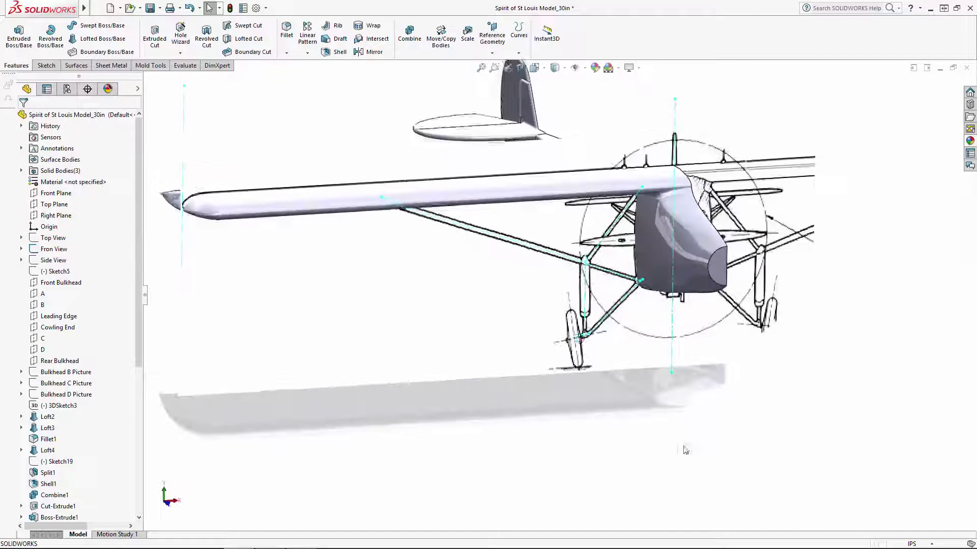
scroll(679, 443, "up", 1)
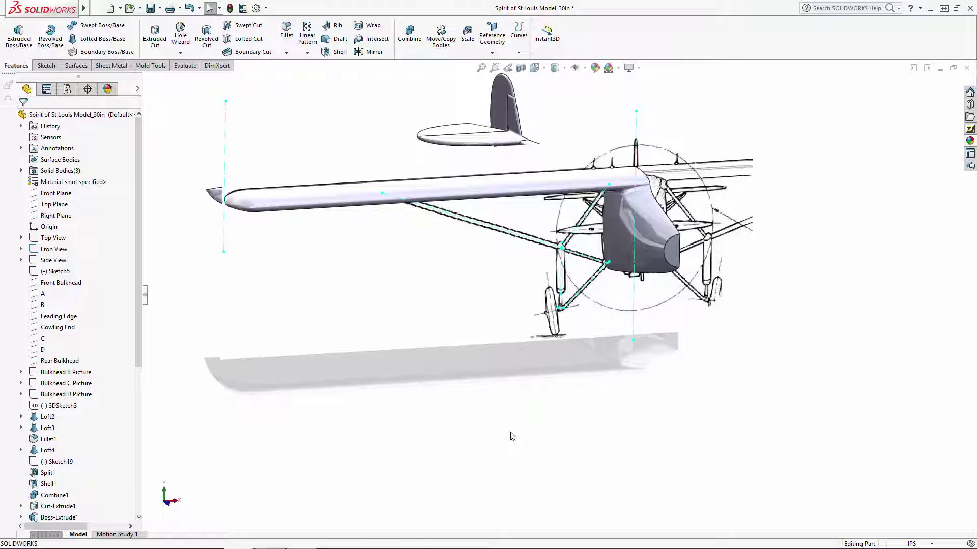
left_click(497, 46)
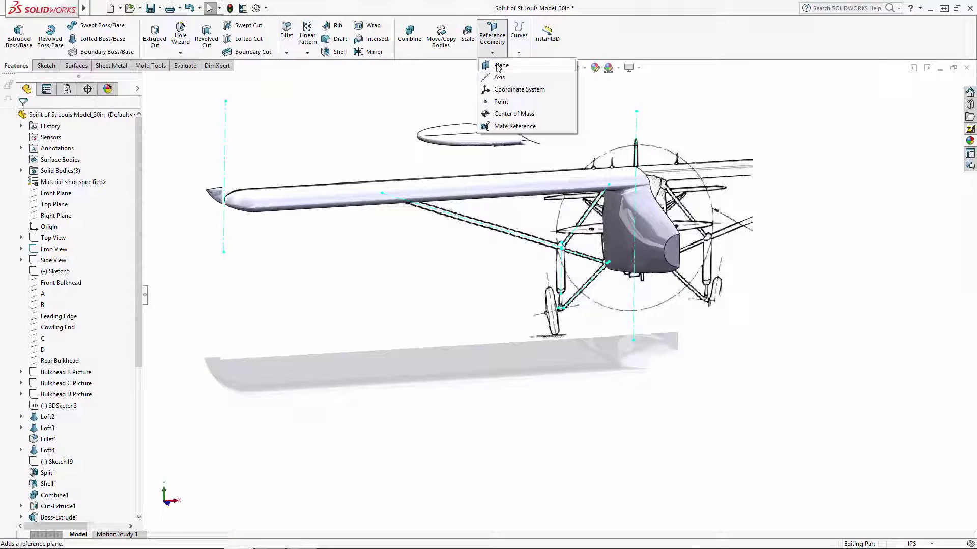
left_click(498, 67)
scroll(556, 280, "down", 3)
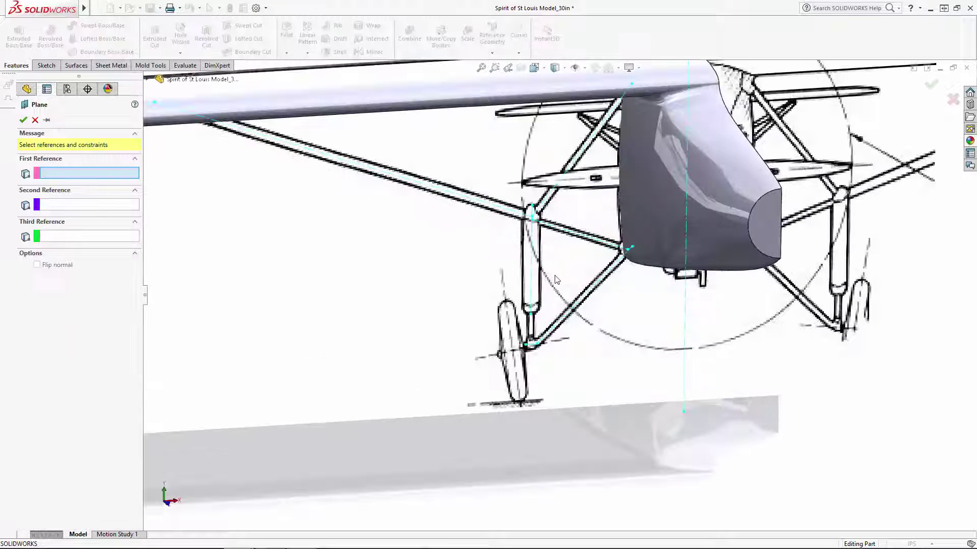
left_click(534, 273)
scroll(562, 279, "up", 4)
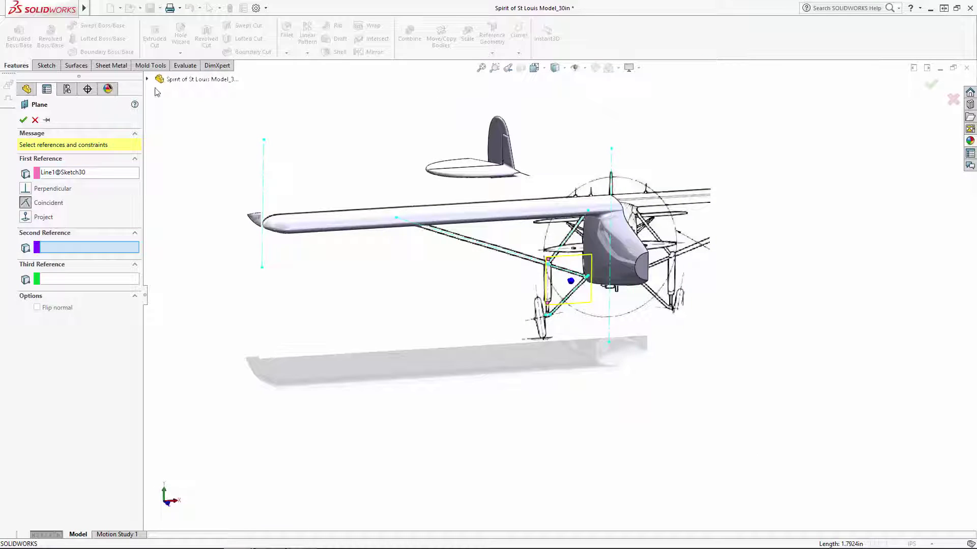
left_click(147, 78)
left_click(194, 159)
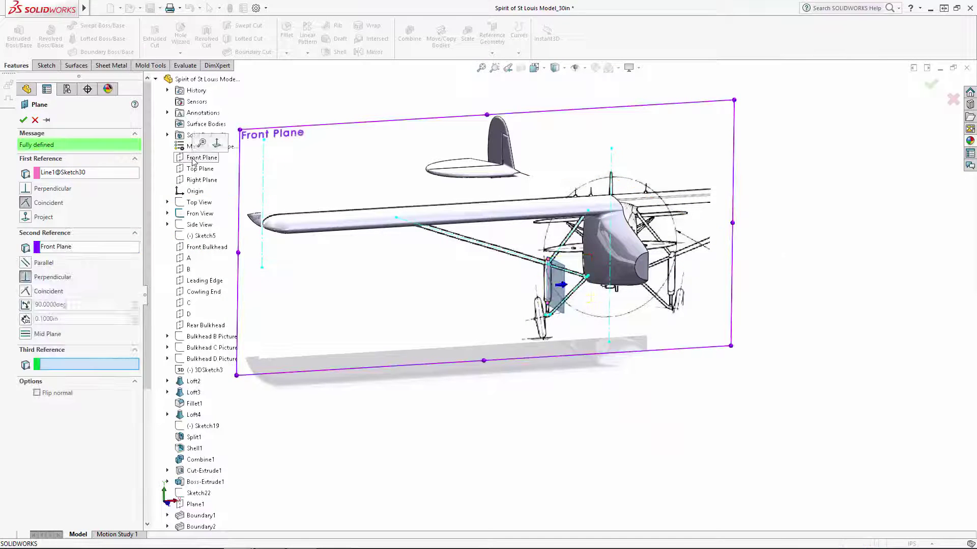
left_click(22, 120)
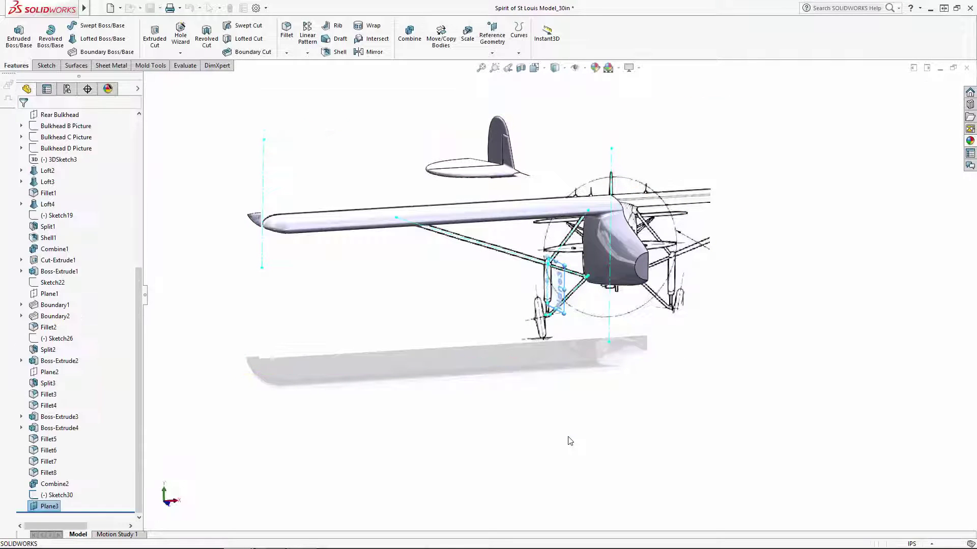
Step: Create a reference plane through the upper endpoint of the vertical strut centerline, parallel to the Top Plane
left_click(492, 52)
left_click(498, 66)
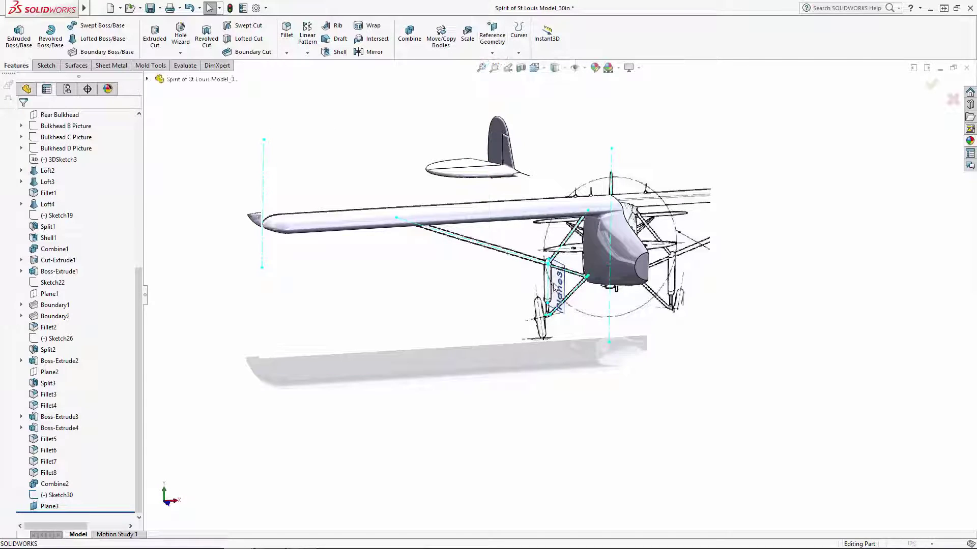
scroll(547, 267, "down", 10)
left_click(539, 257)
scroll(544, 264, "down", 2)
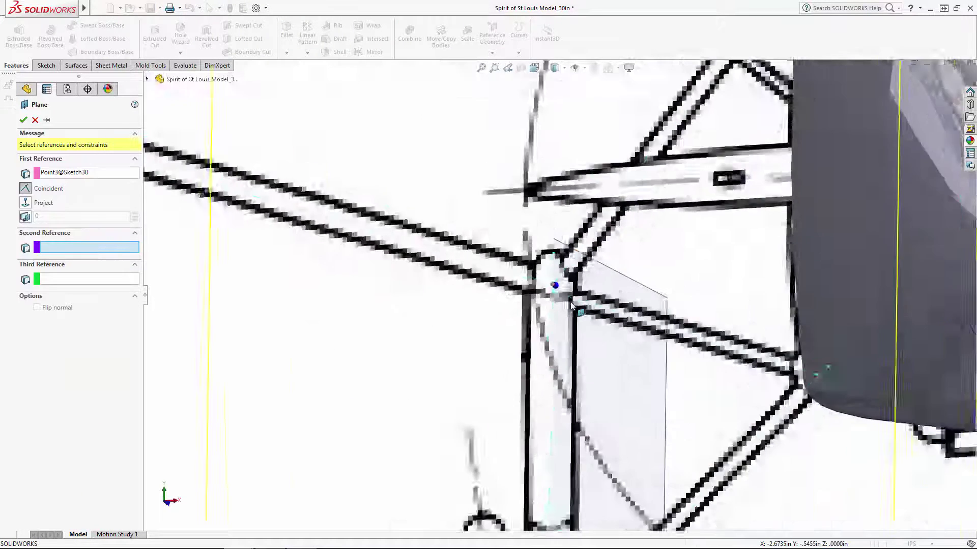
scroll(571, 304, "up", 10)
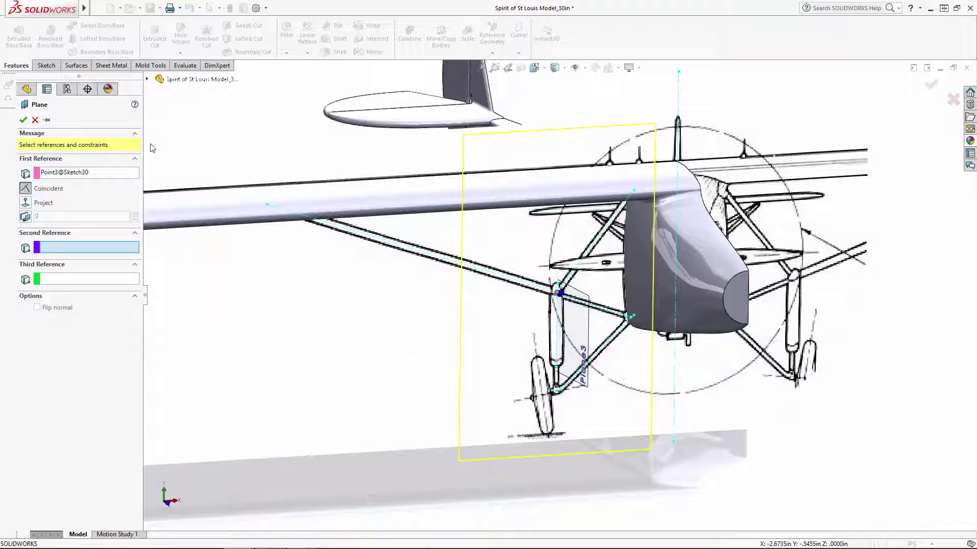
left_click(147, 79)
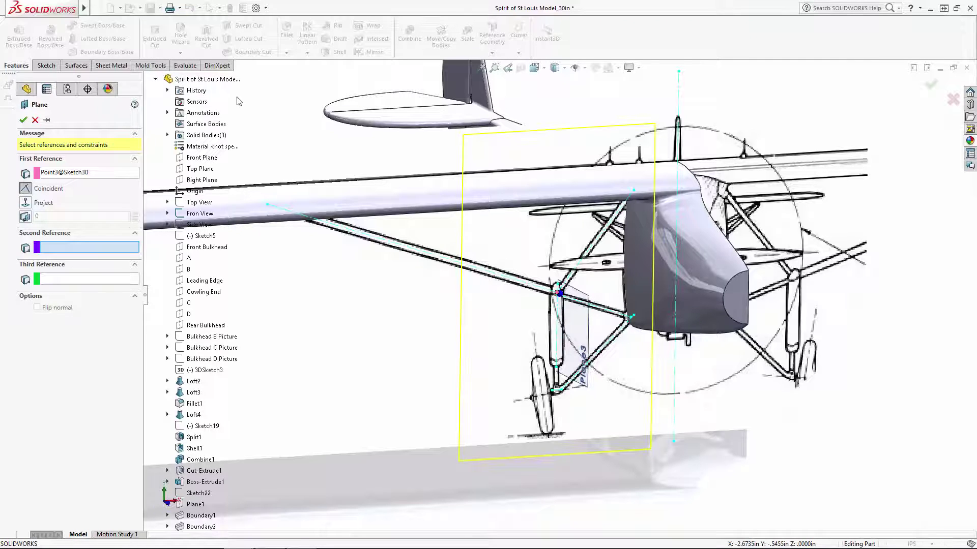
left_click(192, 171)
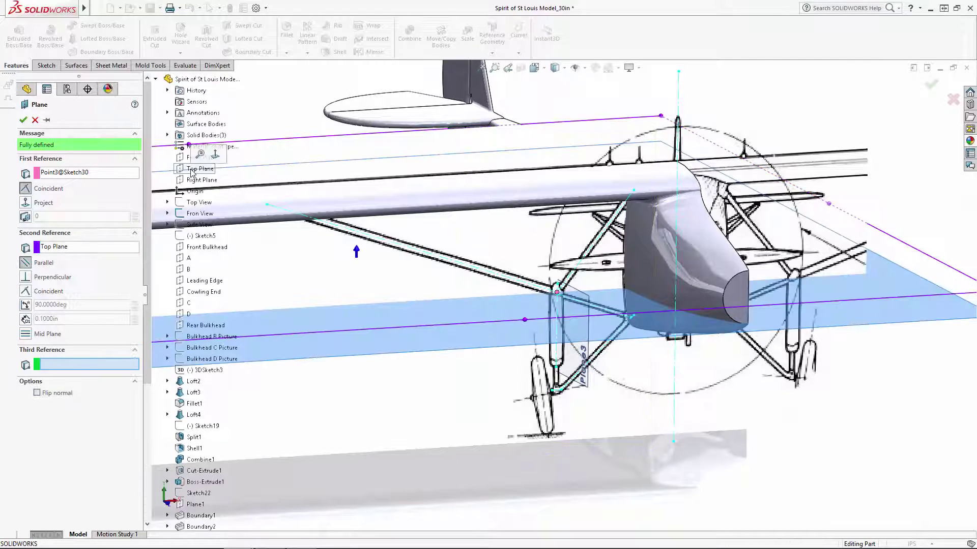
left_click(23, 120)
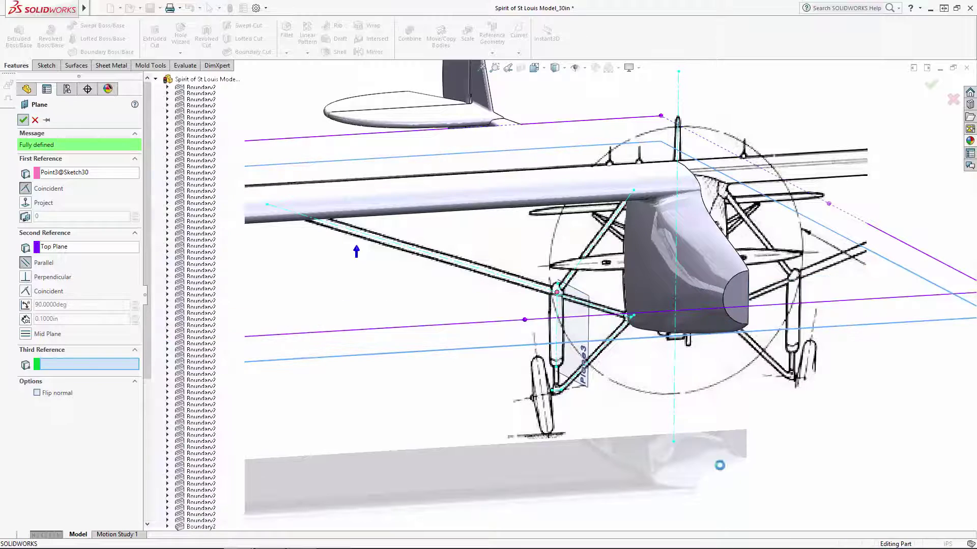
Step: Resize the new horizontal plane to a small rectangle around the top of the vertical strut
key("z")
key("z")
left_click_drag(208, 351, 534, 304)
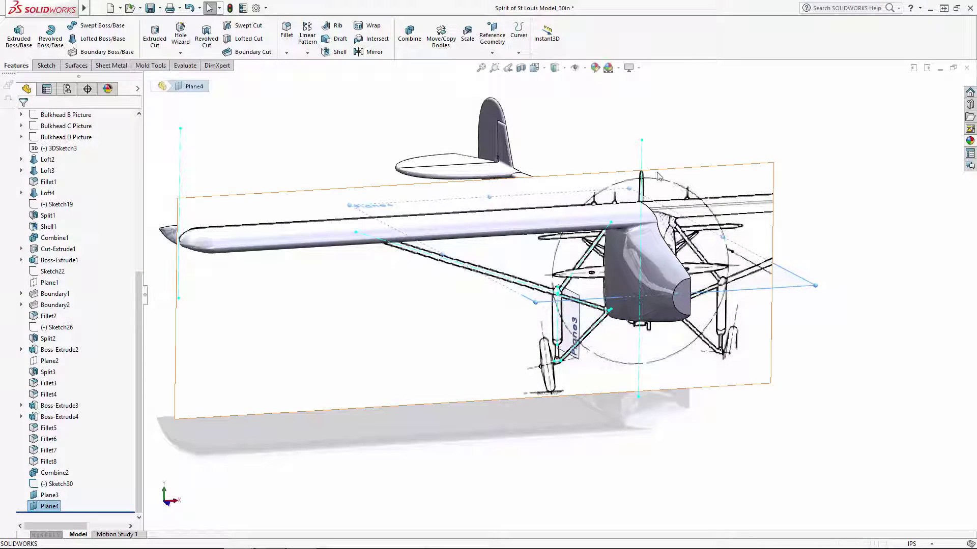
left_click_drag(630, 189, 574, 268)
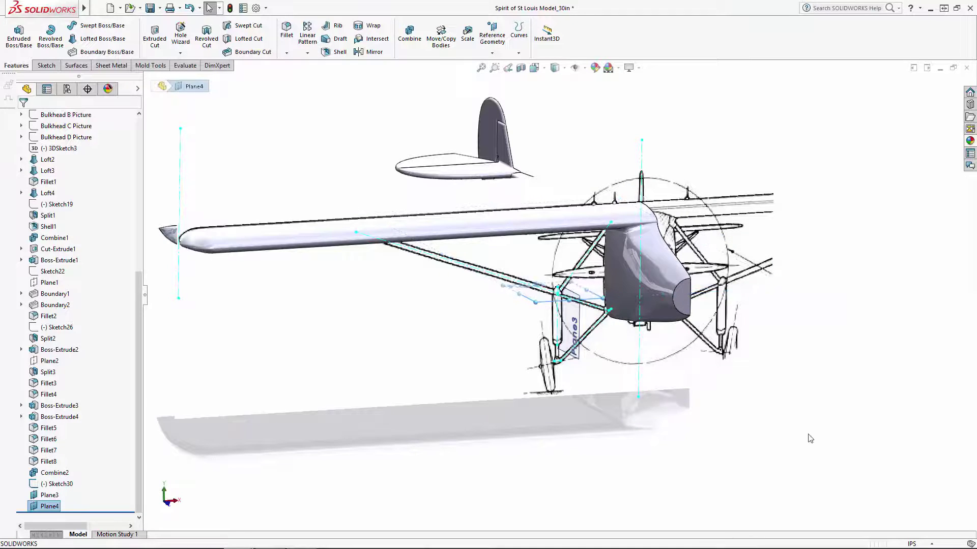
left_click(834, 442)
Step: Start a new sketch on Plane3, the vertical plane along the gear strut centerline
scroll(579, 335, "down", 4)
left_click(583, 293)
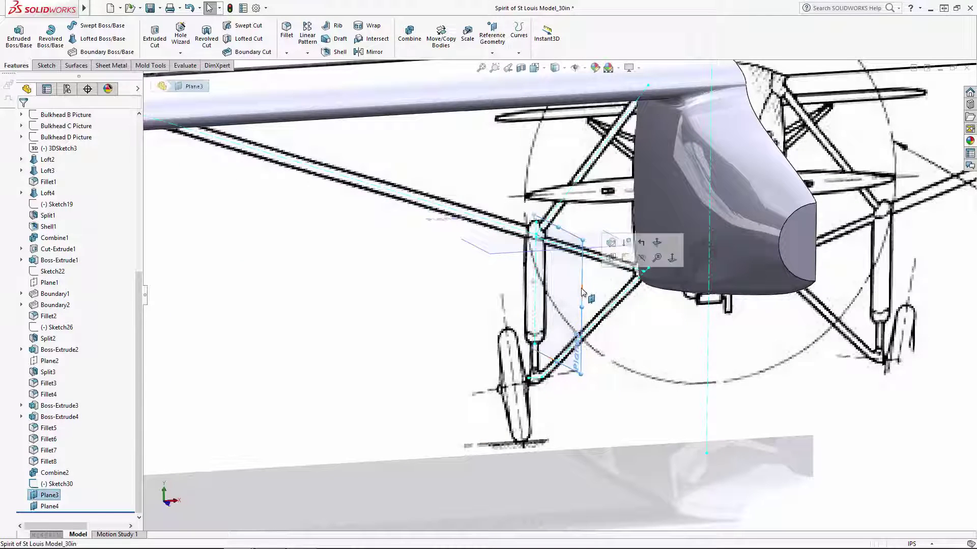
left_click(625, 257)
scroll(667, 423, "up", 8)
left_click(189, 292)
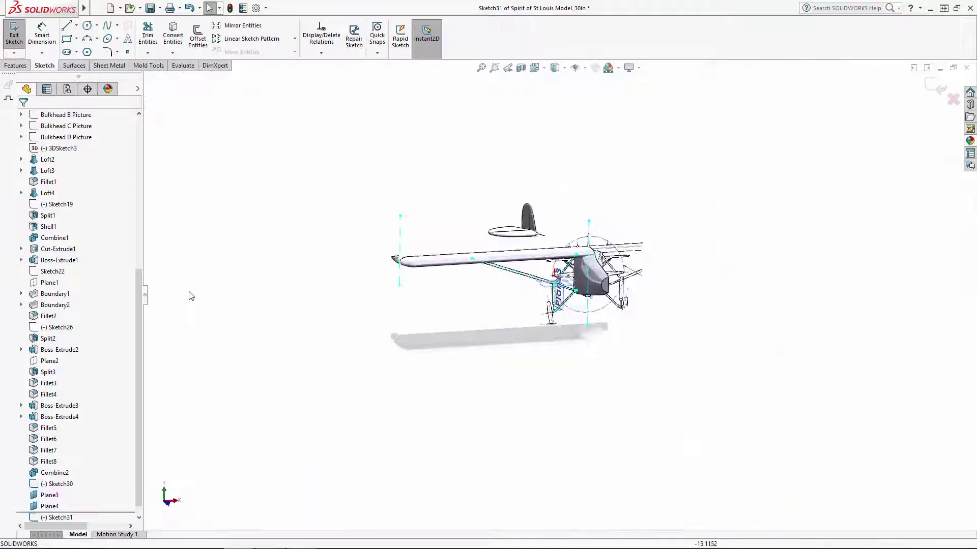
Step: Hide the front view reference picture and show the Side View picture
left_click_drag(139, 298, 142, 141)
left_click(61, 251)
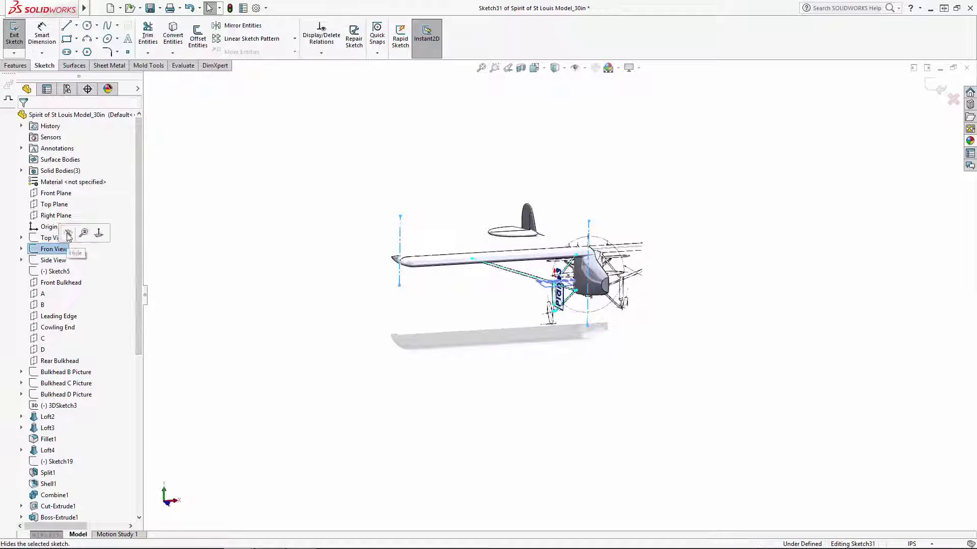
left_click(66, 233)
left_click(56, 260)
left_click(65, 246)
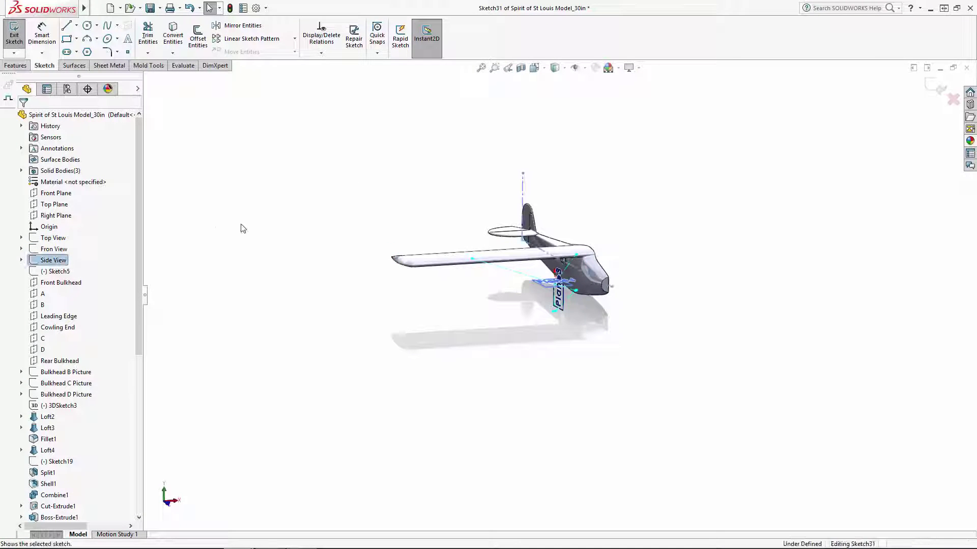
Step: Hide the Combine2 solid body of the fuselage and wing
left_click(21, 171)
left_click(51, 205)
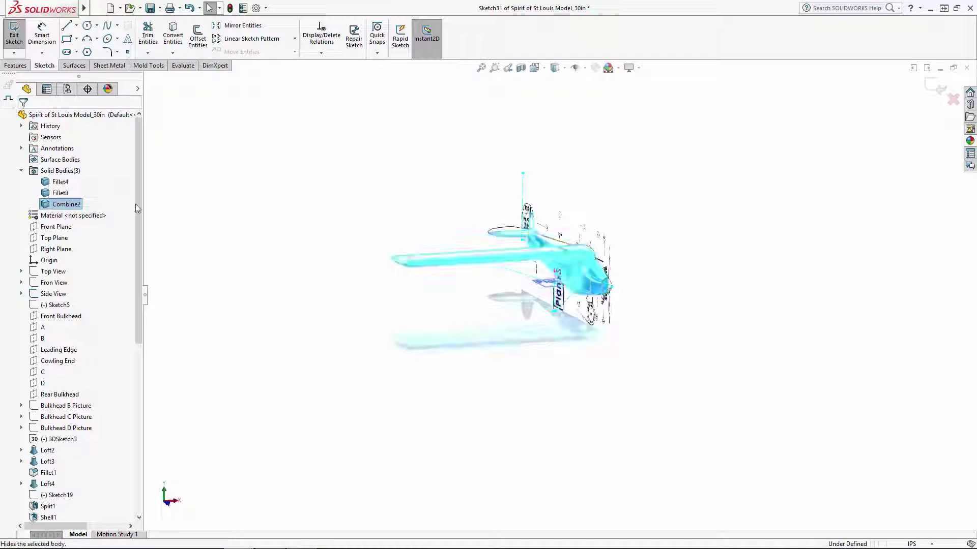
left_click(135, 203)
Step: Draw a vertical line along the front edge of the gear strut fairing, tracing the side view picture from the Left view
left_click(534, 68)
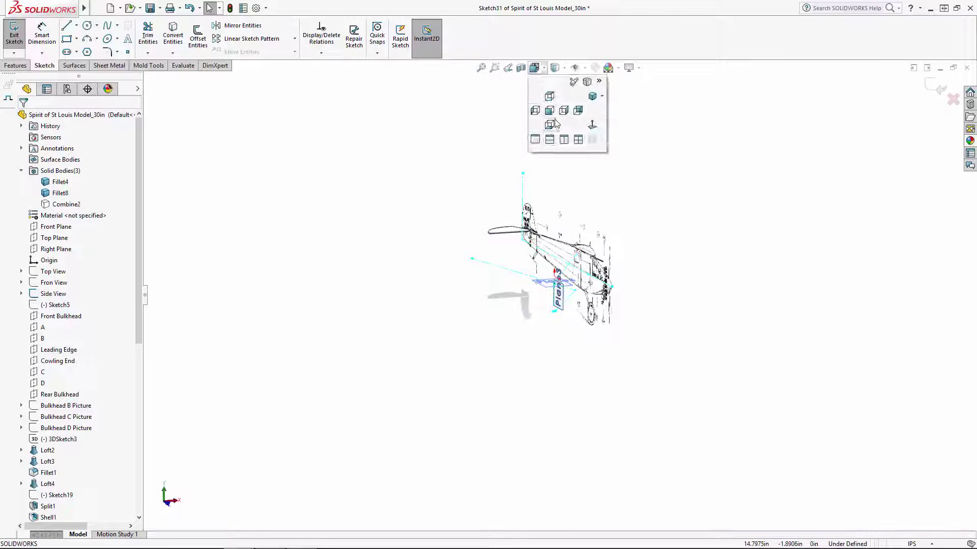
left_click(563, 110)
left_click(540, 69)
left_click(535, 110)
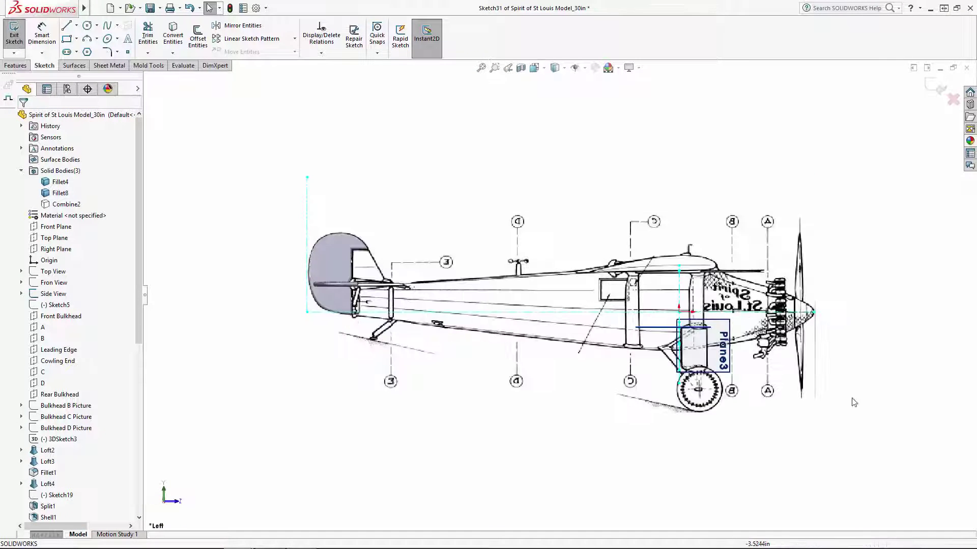
scroll(703, 320, "down", 10)
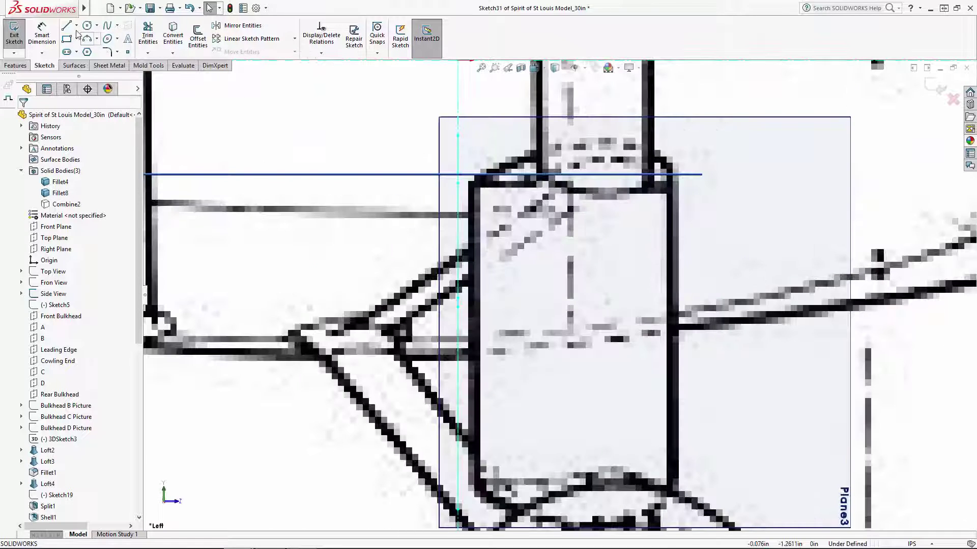
left_click(66, 26)
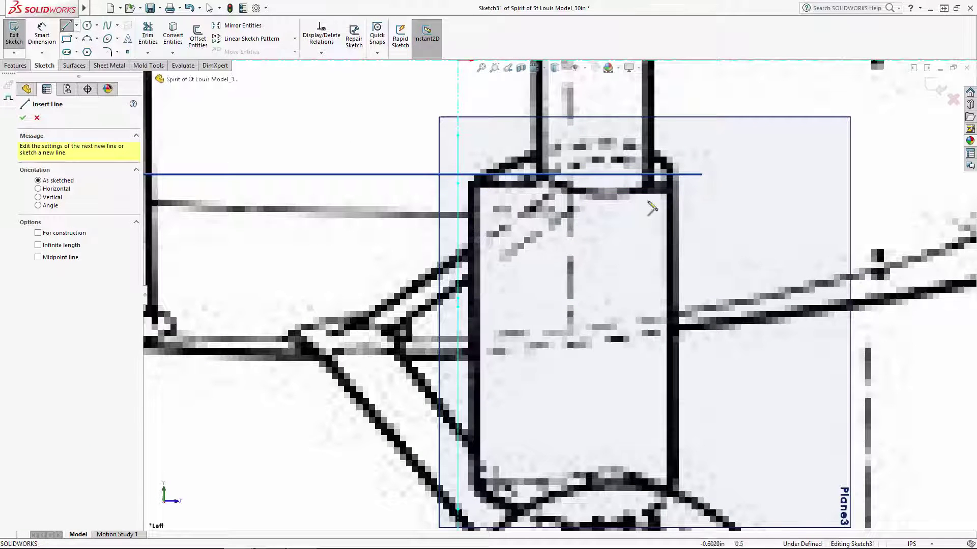
left_click(672, 192)
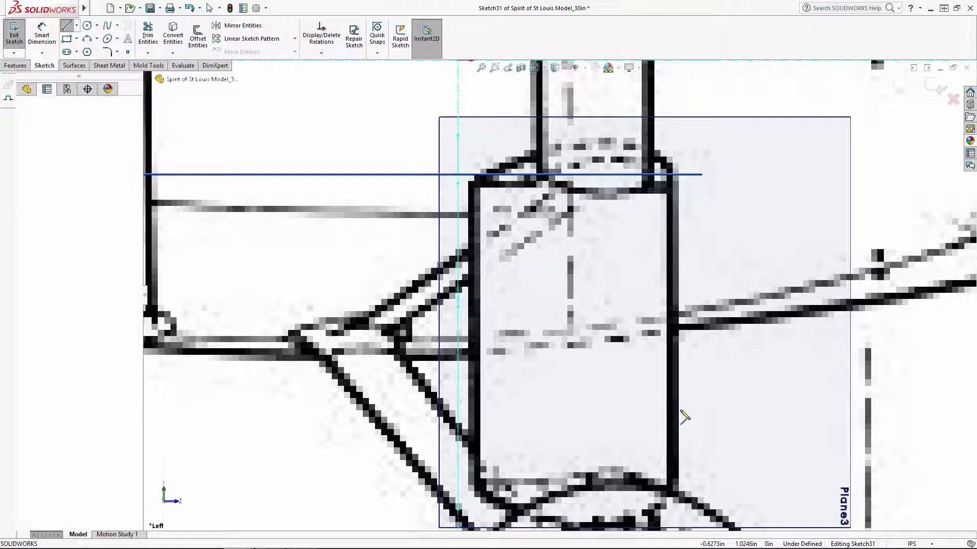
left_click(673, 482)
Step: Draw a vertical centerline along the fairing's rear edge and align its upper endpoint level with the front line's upper endpoint
left_click(66, 26)
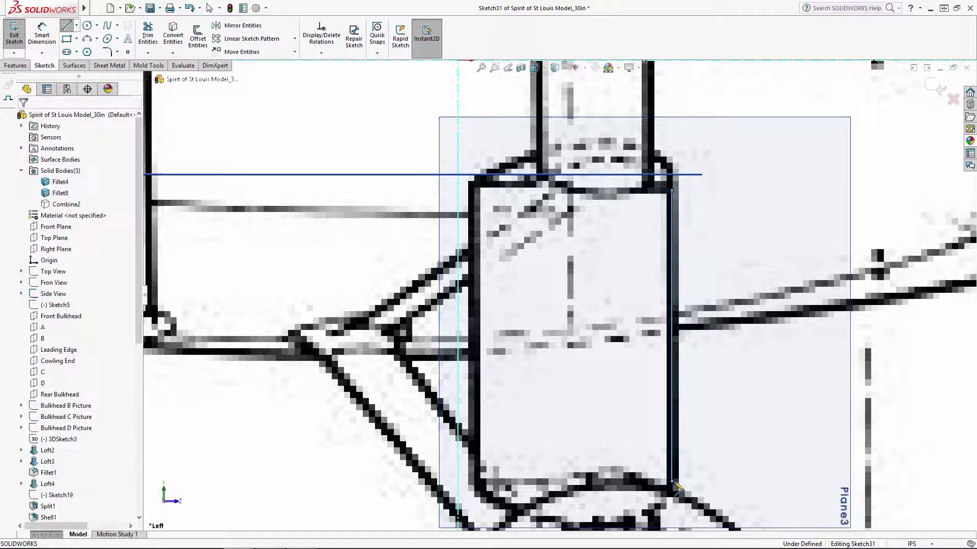
left_click(77, 25)
left_click(89, 52)
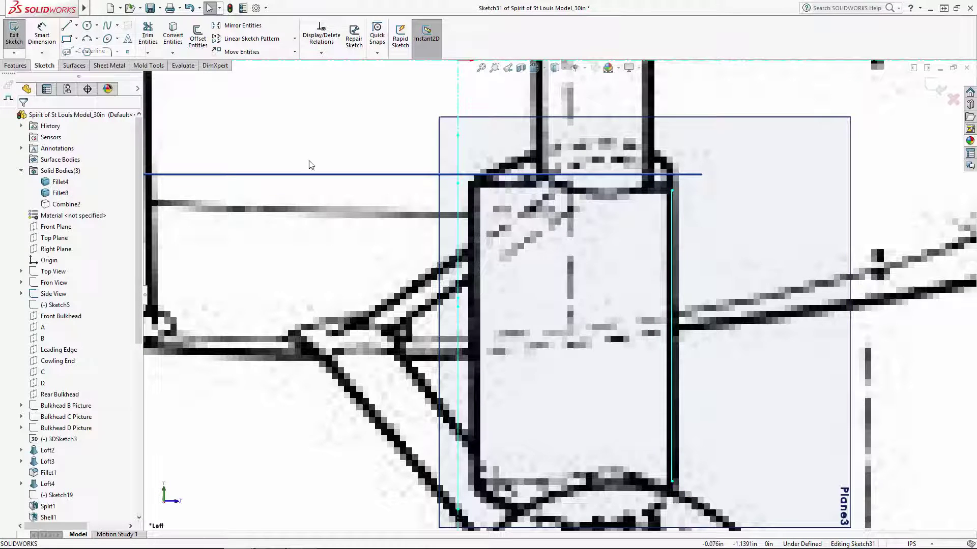
left_click(474, 186)
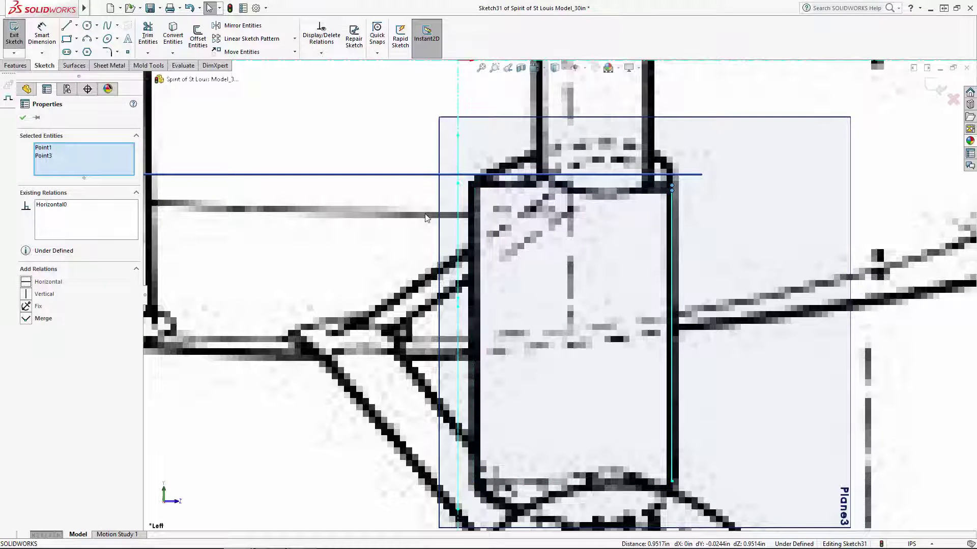
left_click(189, 7)
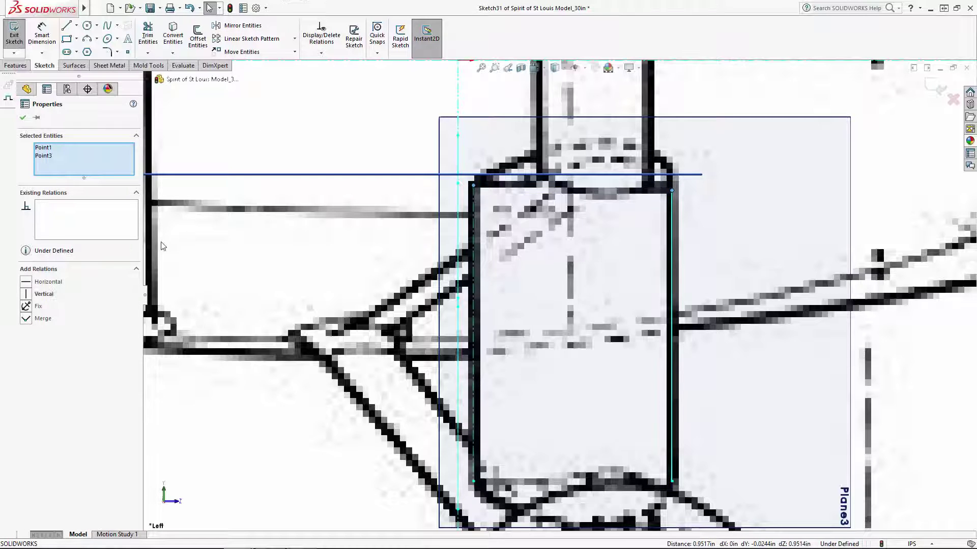
key("Escape")
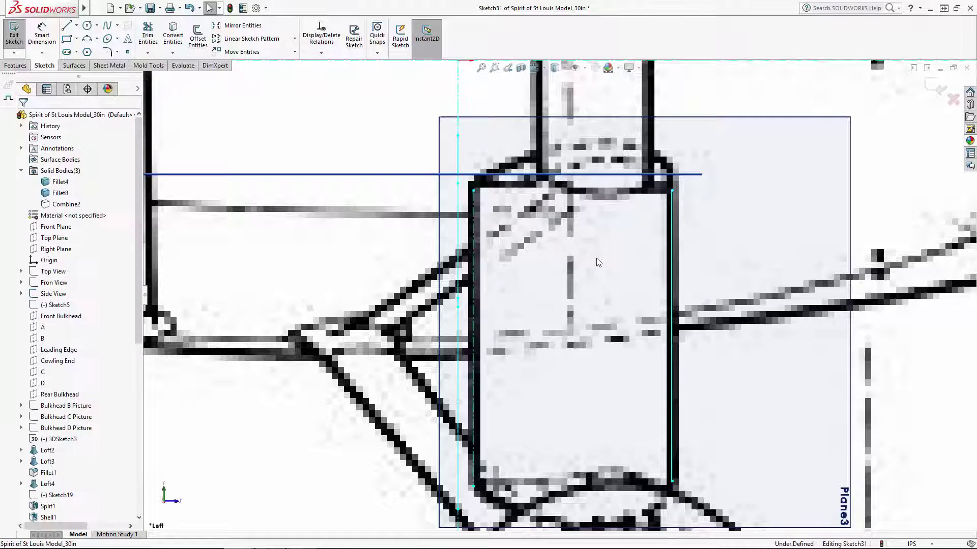
Step: Make the front line's upper endpoint coincident with the horizontal Plane4
scroll(576, 272, "up", 10)
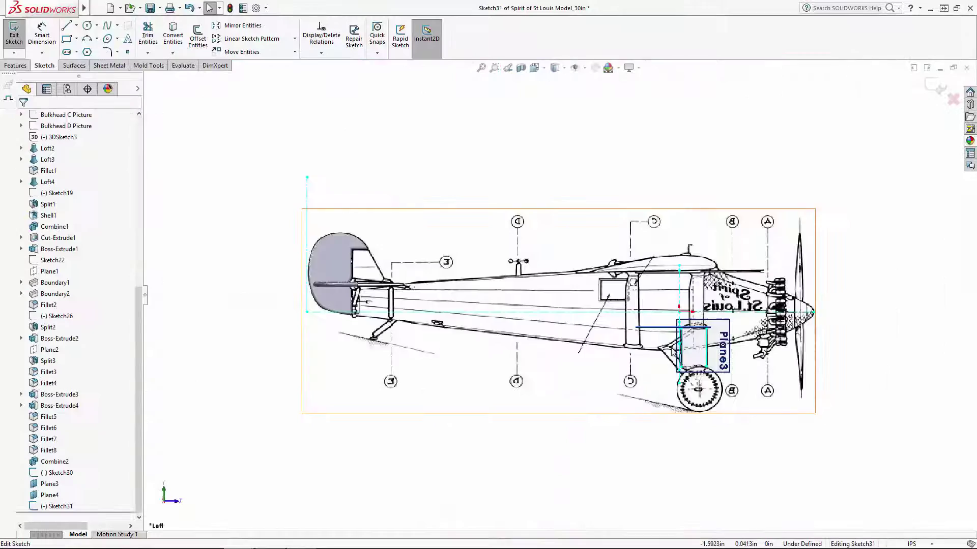
scroll(673, 311, "down", 6)
scroll(673, 311, "down", 5)
scroll(601, 297, "up", 4)
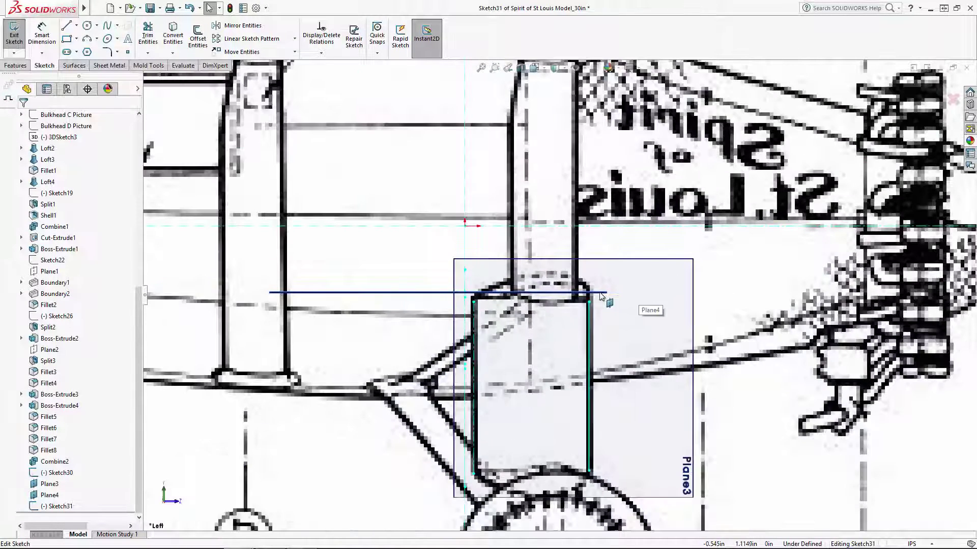
left_click(434, 298)
left_click(588, 303, "ctrl")
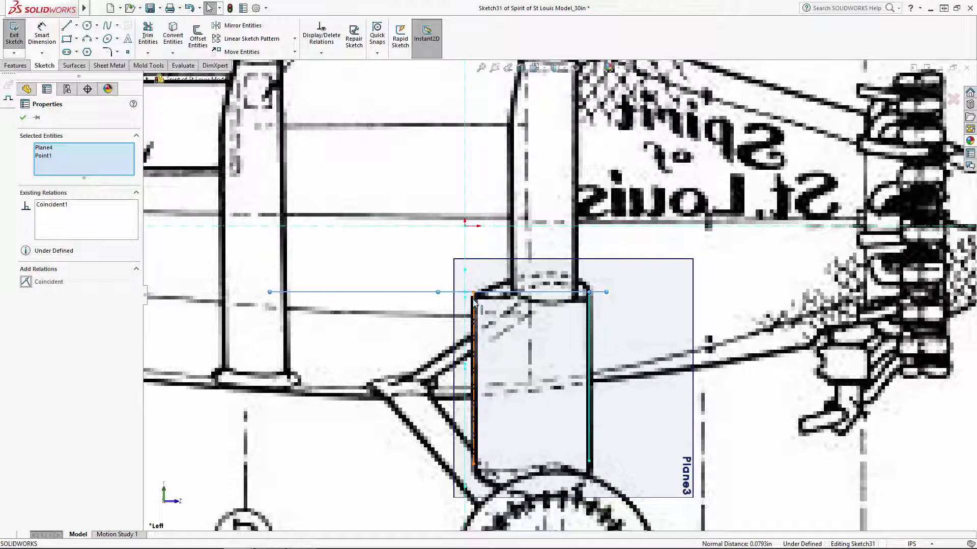
Step: Pull the front line's lower endpoint down to the fairing's lower corner and exit the sketch
scroll(578, 493, "down", 3)
left_click_drag(583, 416, 584, 425)
left_click(656, 435)
scroll(656, 435, "up", 11)
middle_click_drag(662, 406, 613, 435)
scroll(564, 305, "down", 5)
left_click(935, 87)
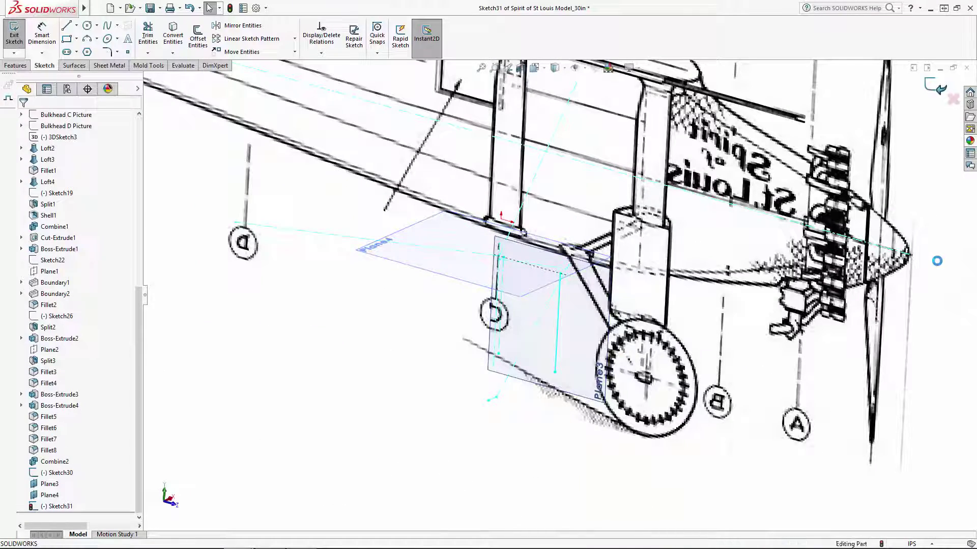
Step: Start a new sketch on Plane4, the horizontal plane at the top of the gear strut, seen from the Top view
left_click(460, 280)
left_click(488, 244)
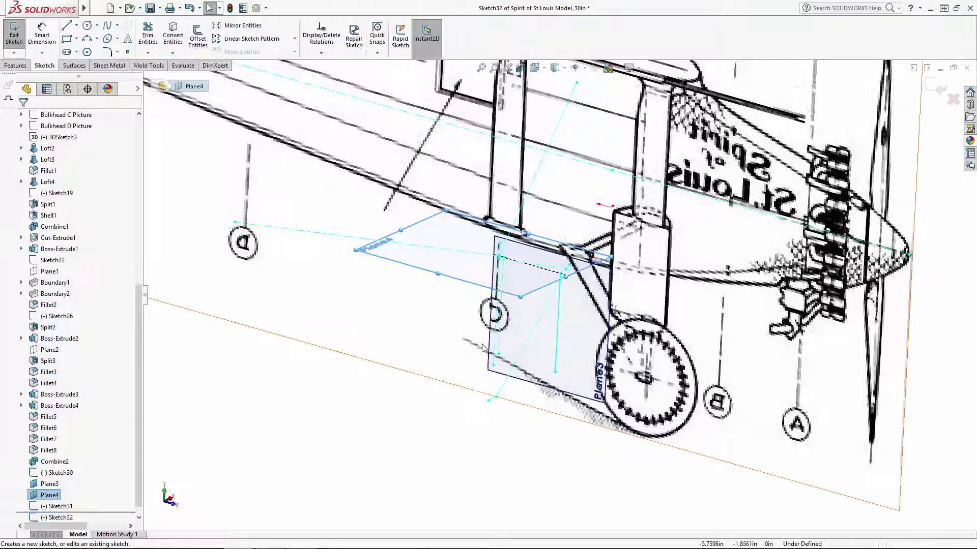
scroll(482, 345, "up", 6)
left_click(537, 68)
left_click(550, 99)
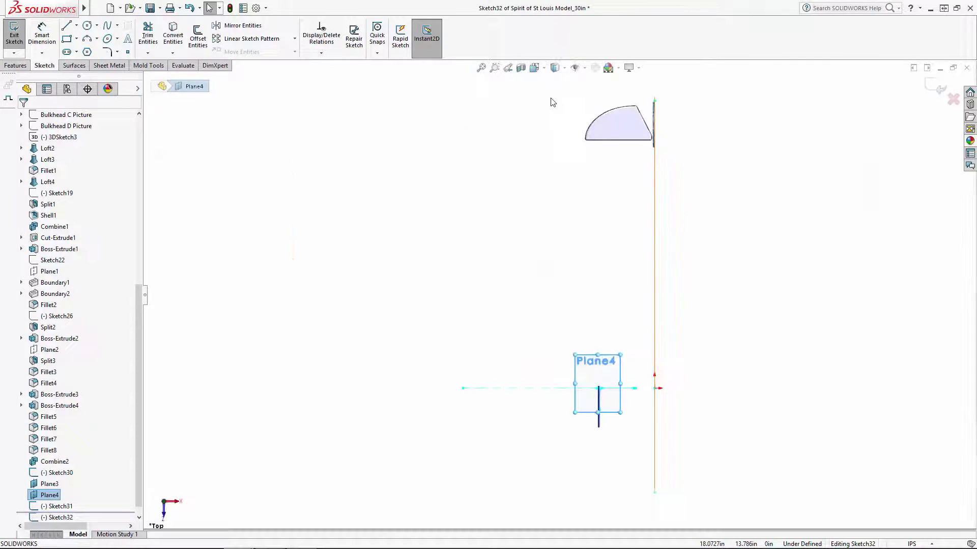
Step: Hide the reference planes Plane3 and Plane4
scroll(617, 399, "down", 10)
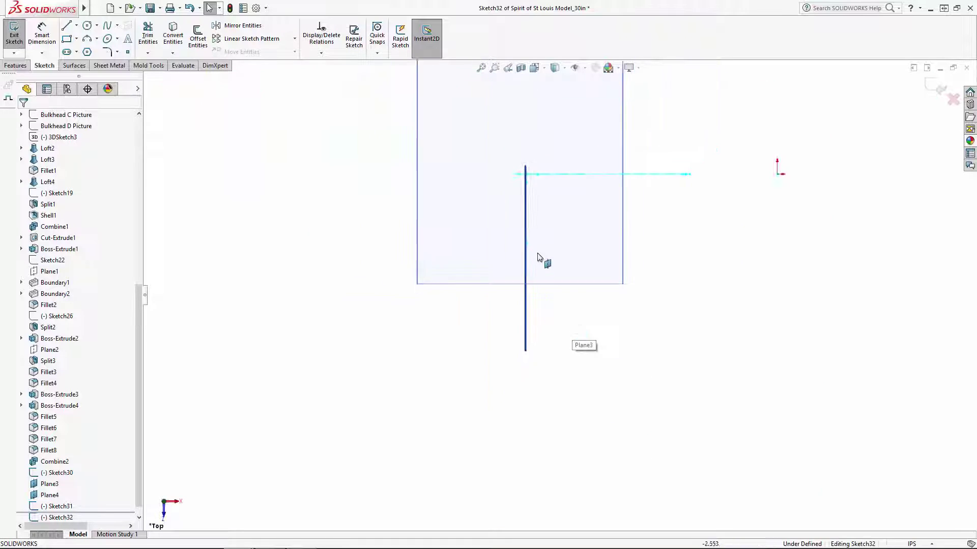
scroll(538, 257, "down", 4)
left_click(578, 306)
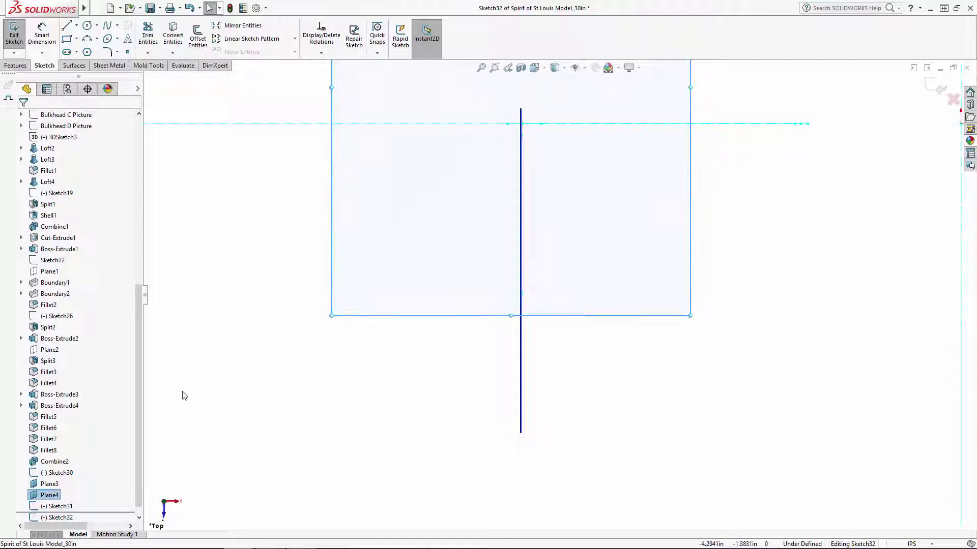
left_click(41, 486)
left_click(66, 471)
left_click(52, 494)
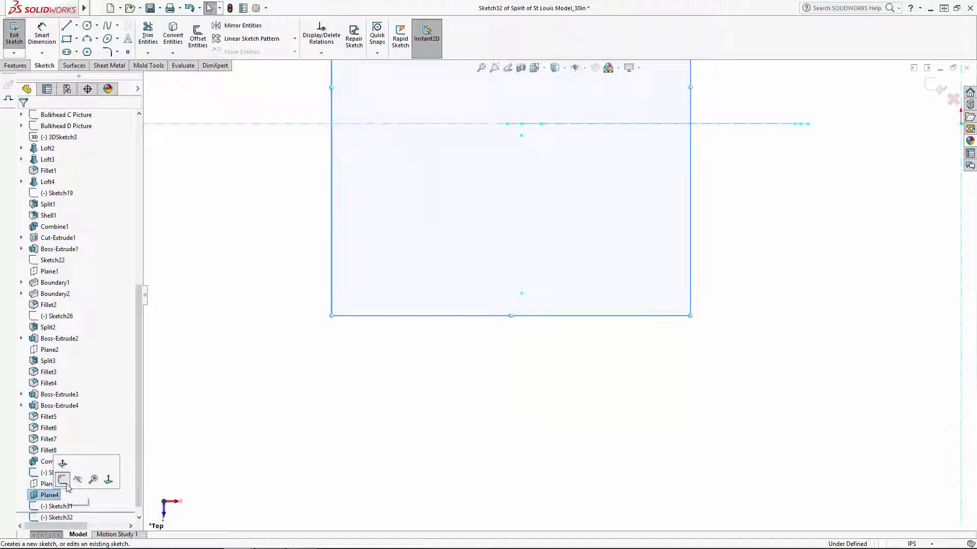
left_click(78, 479)
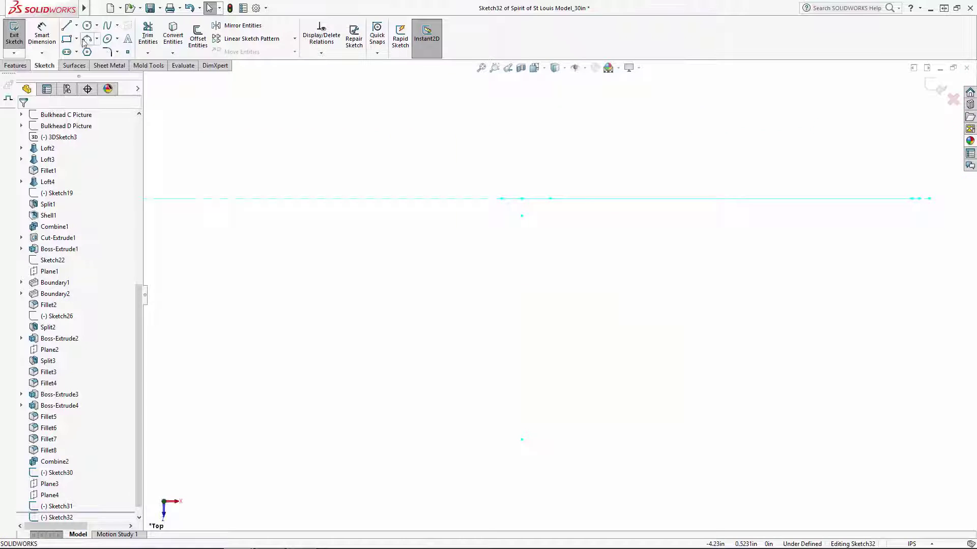
Step: Draw a construction centerline of three connected segments from the rear line's upper endpoint to the front line's upper endpoint
left_click(76, 25)
left_click(88, 50)
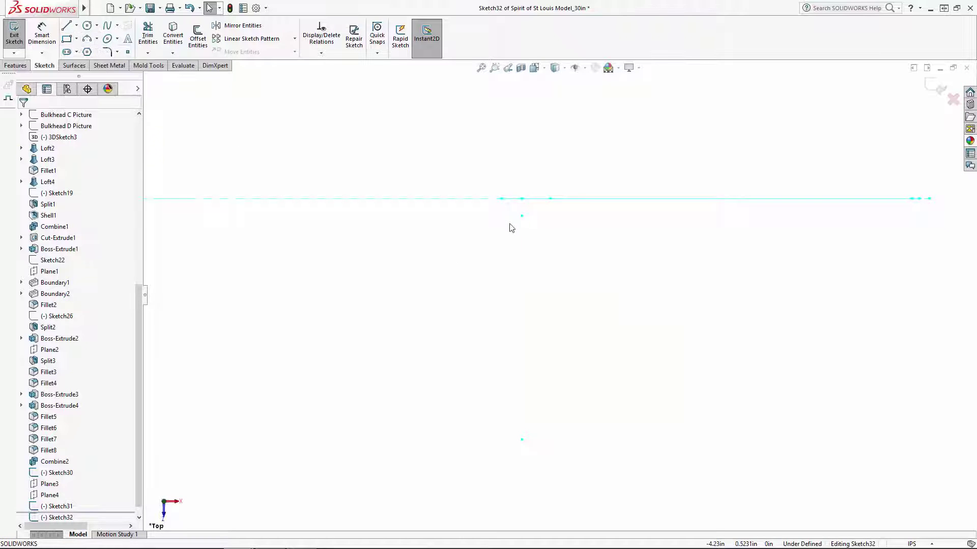
mouse_move(540, 264)
middle_mouse_down()
mouse_move(543, 239)
mouse_move(549, 253)
middle_mouse_up()
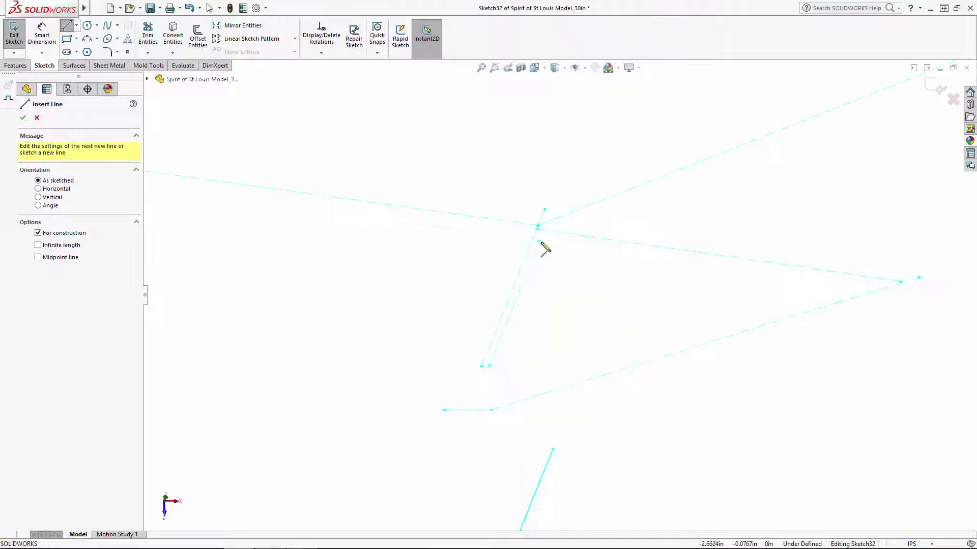
left_click(539, 241)
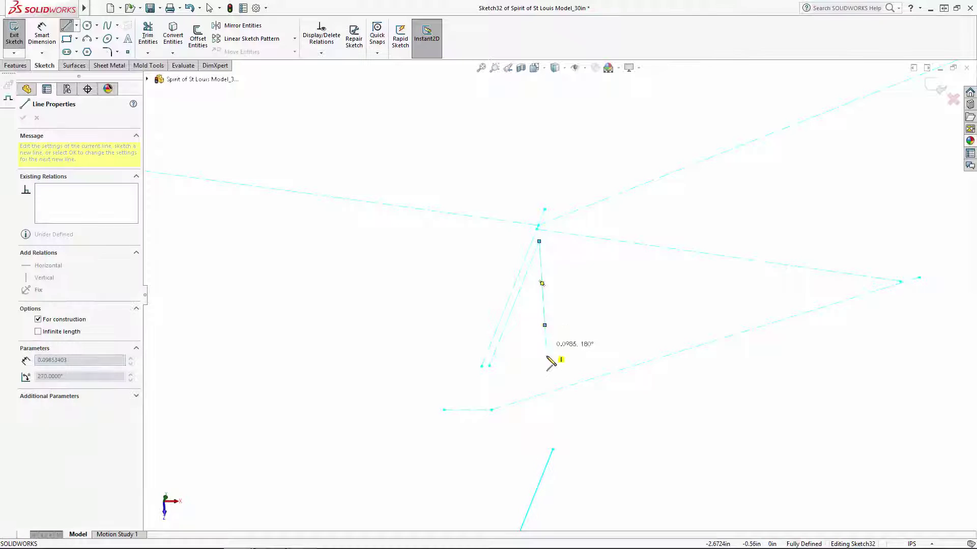
left_click(552, 451)
key("Escape")
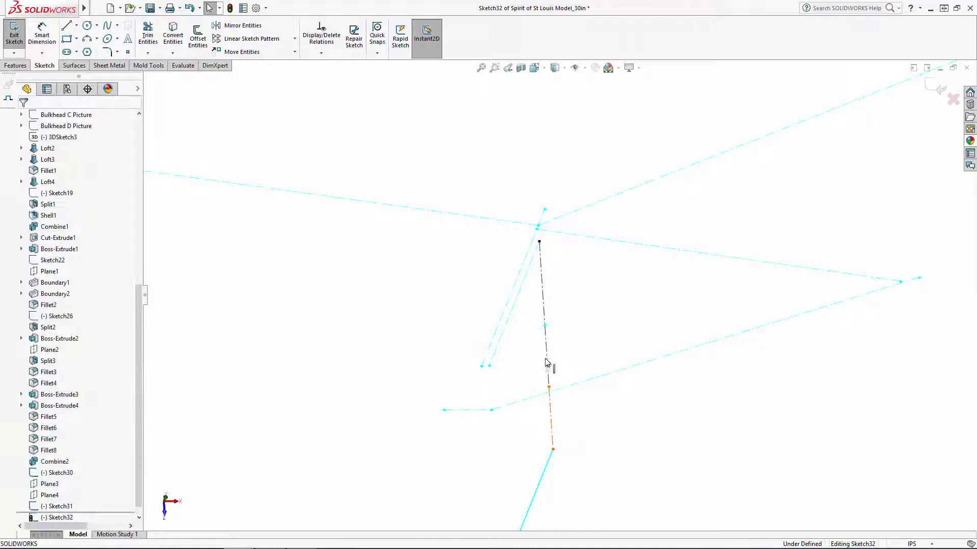
Step: Make the three centerline segments equal in length
left_click(548, 364)
left_click(544, 312, "ctrl")
left_click(544, 309, "ctrl")
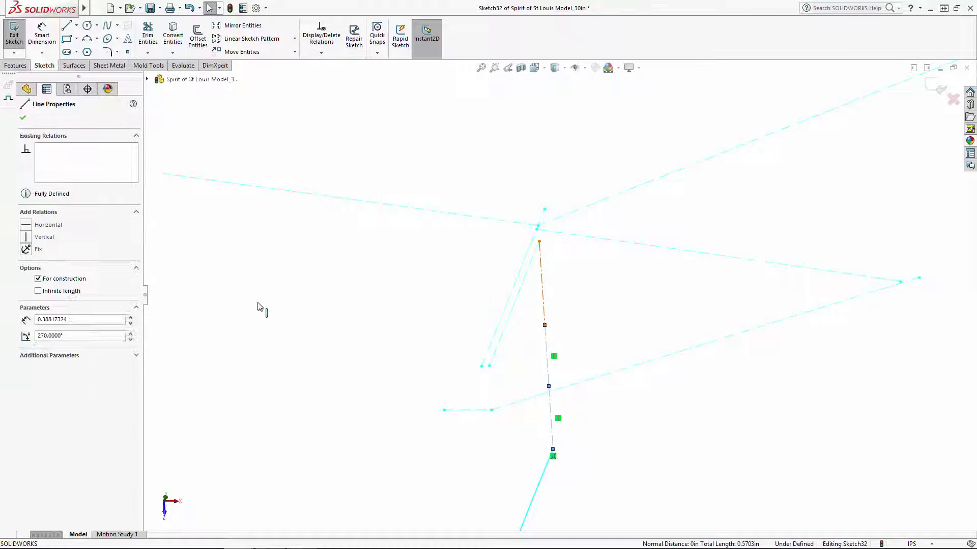
left_click(23, 331)
left_click(264, 392)
Step: In the Top view, sketch a three-point spline joining both ends of the centerline and bulging to one side near its front third
left_click(535, 68)
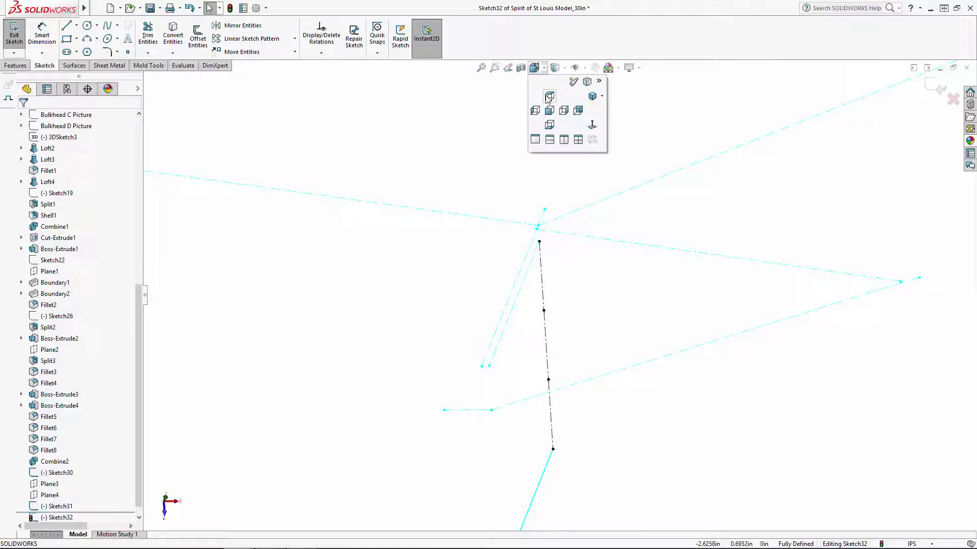
left_click(549, 99)
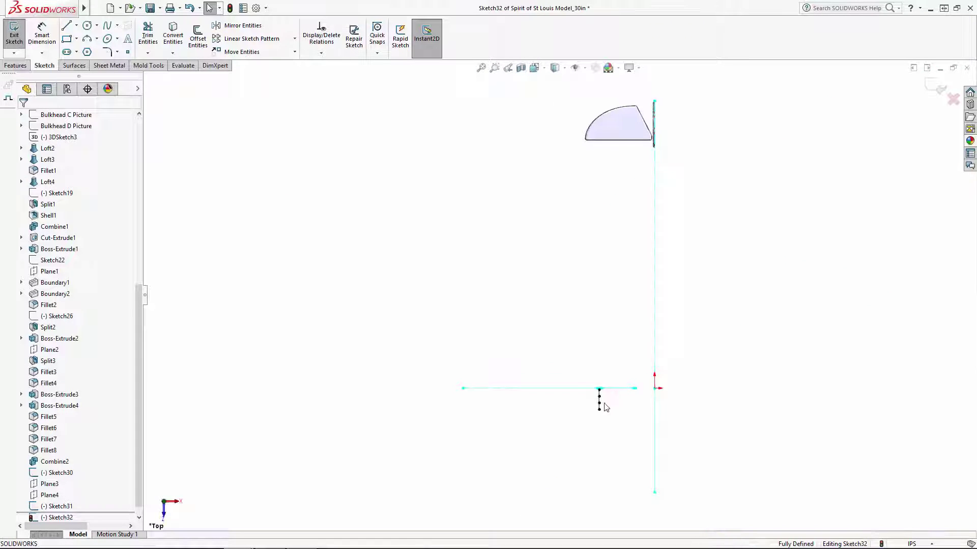
left_click(109, 26)
left_click(477, 133)
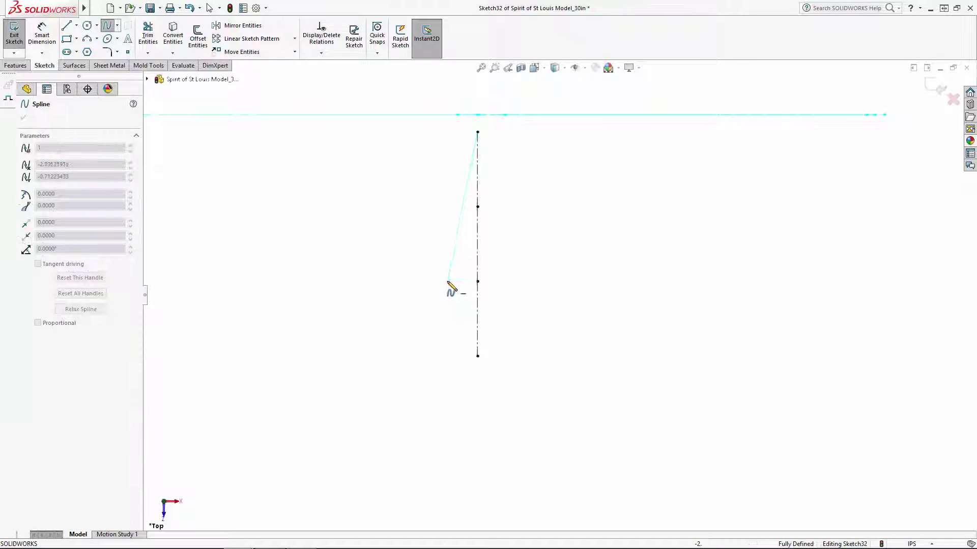
left_click(447, 283)
double_click(477, 356)
key("Escape")
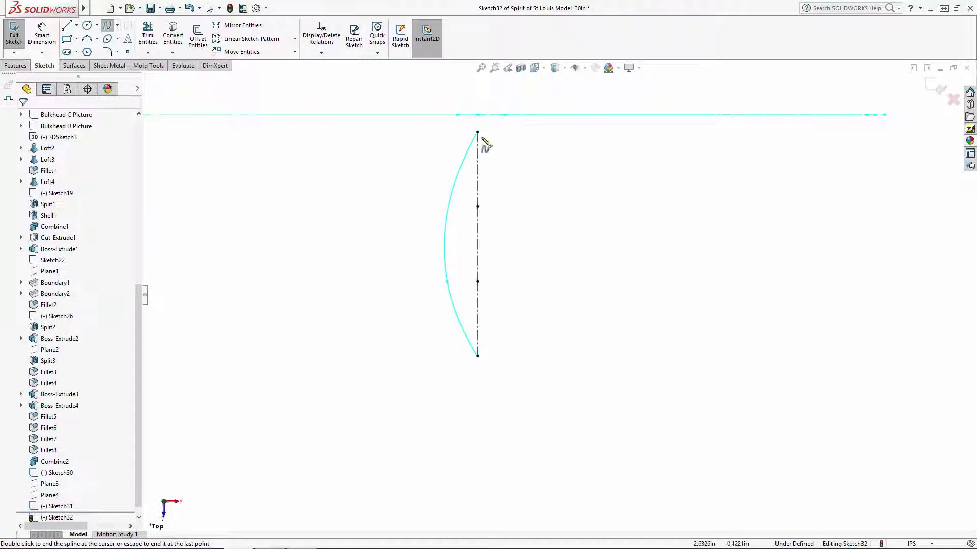
left_click(477, 133)
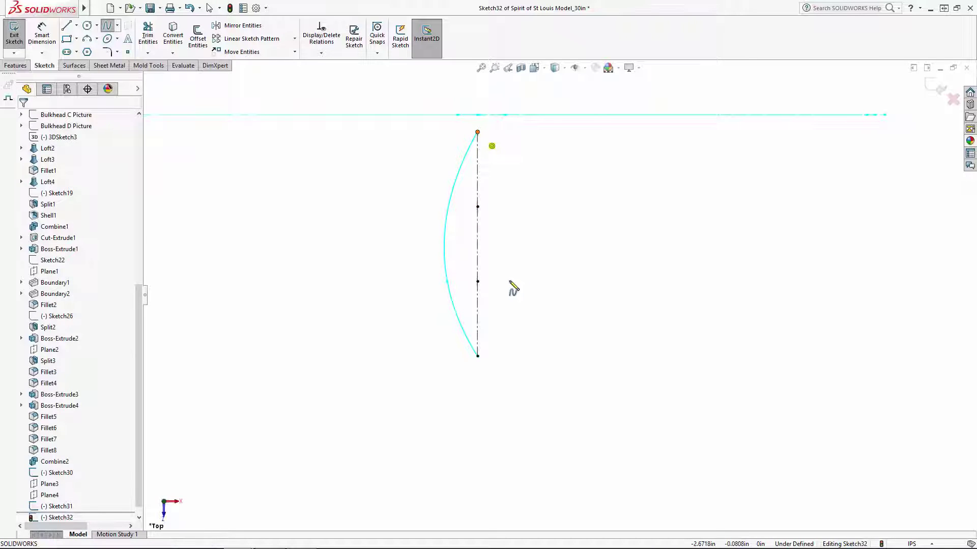
Step: Connect the spline's middle point to the centerline's front division point with a horizontal construction line
left_click(67, 26)
left_click(447, 281)
left_click(477, 281)
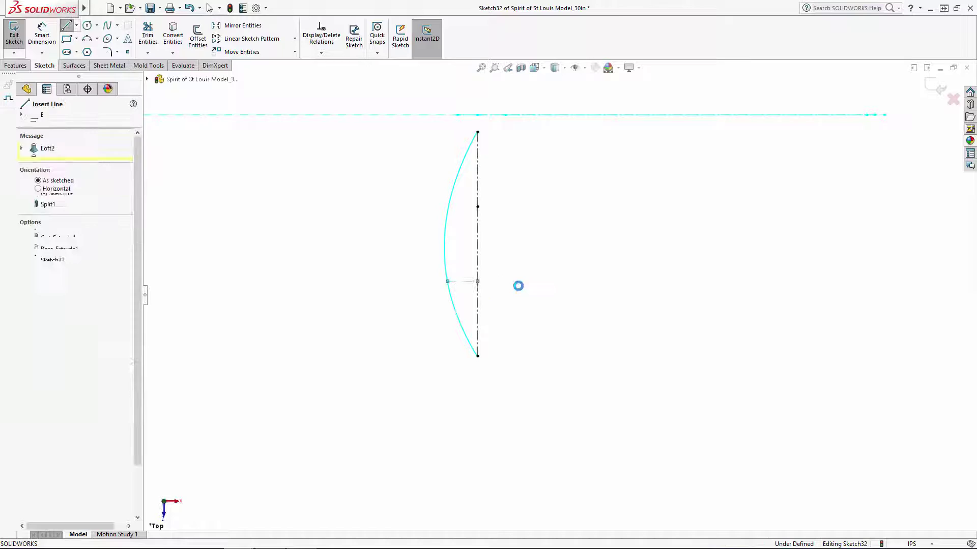
key("Escape")
Step: Adjust the tangent handle at the spline's middle point and make it vertical
left_click(450, 221)
left_click_drag(443, 256, 447, 253)
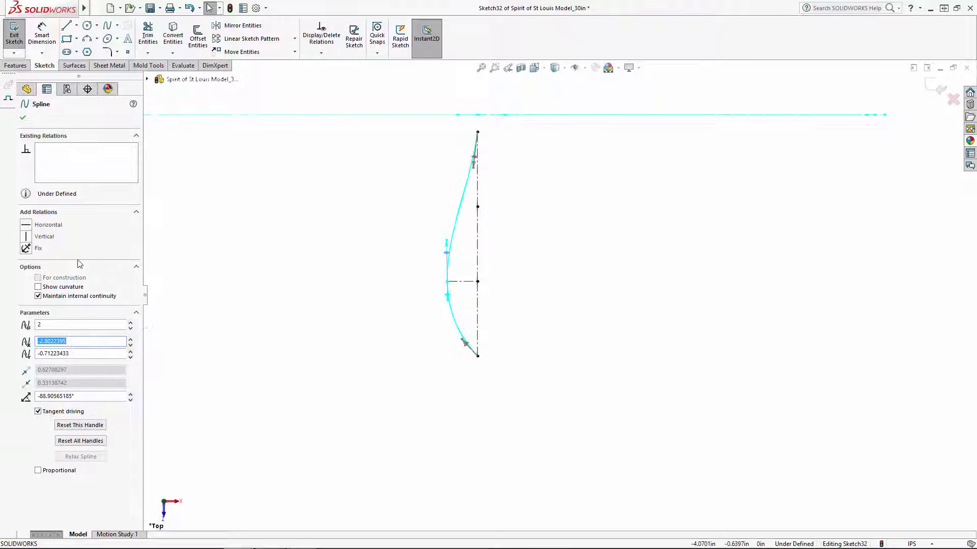
left_click(26, 237)
left_click(329, 251)
Step: Swing the tangent handles at both ends of the spline outward and make them horizontal
left_click(473, 161)
left_click_drag(473, 160, 445, 149)
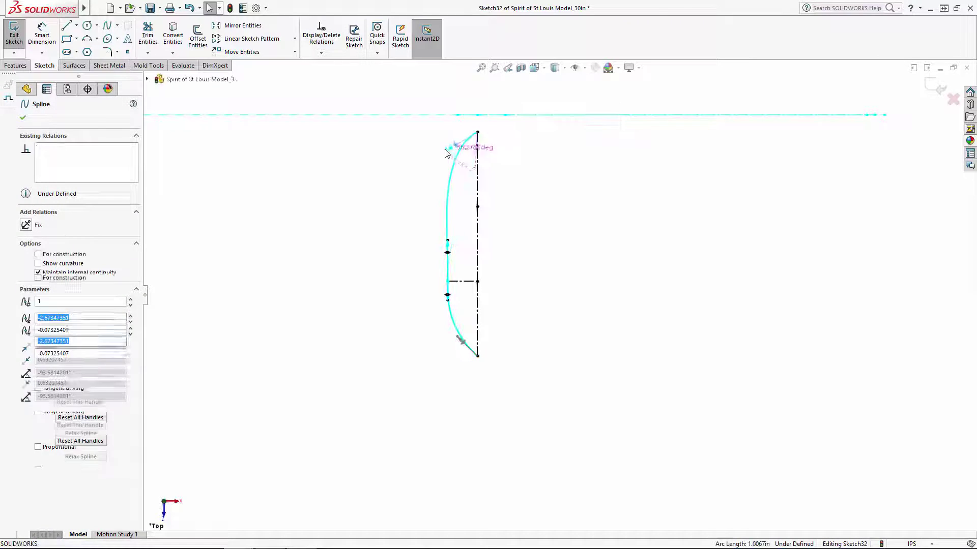
left_click(32, 224)
left_click_drag(461, 341, 456, 356)
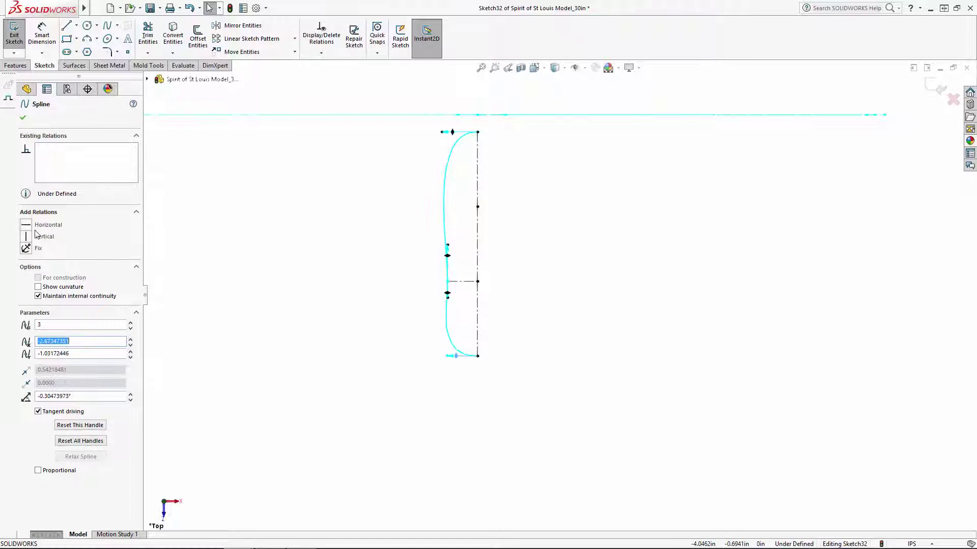
left_click(340, 299)
Step: Shorten the spline's two end tangent handles to give a slender rear end and a rounder front end
scroll(468, 168, "down", 4)
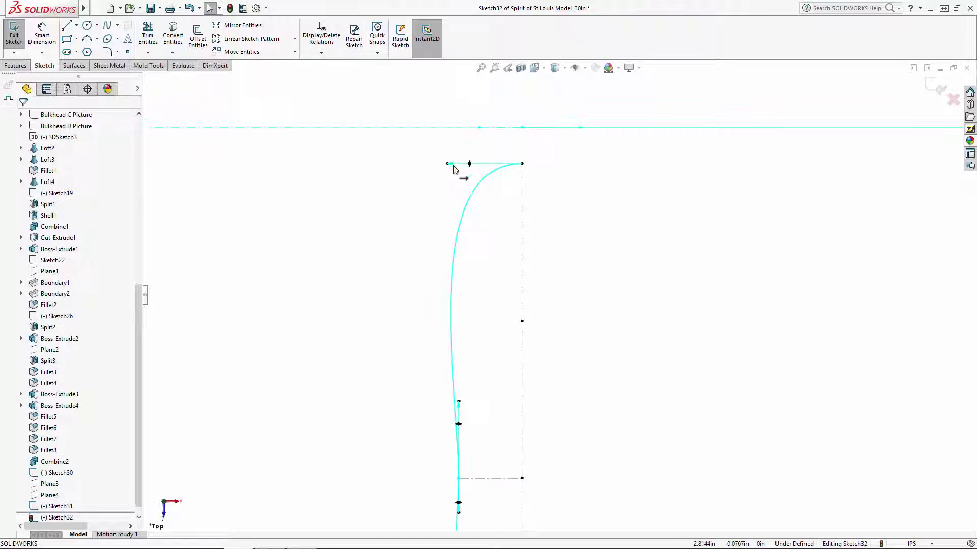
left_click_drag(452, 165, 493, 172)
scroll(562, 465, "up", 5)
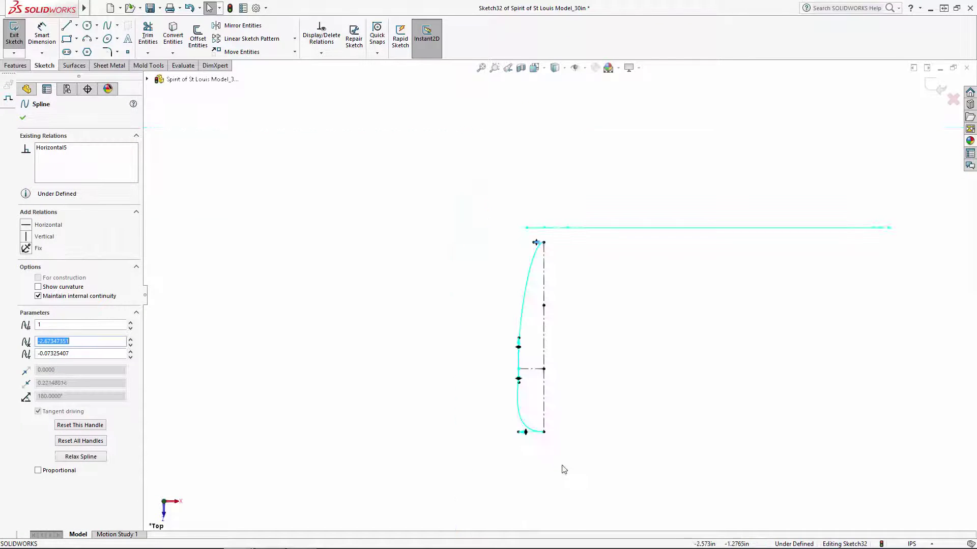
scroll(560, 465, "down", 5)
left_click_drag(471, 394, 488, 395)
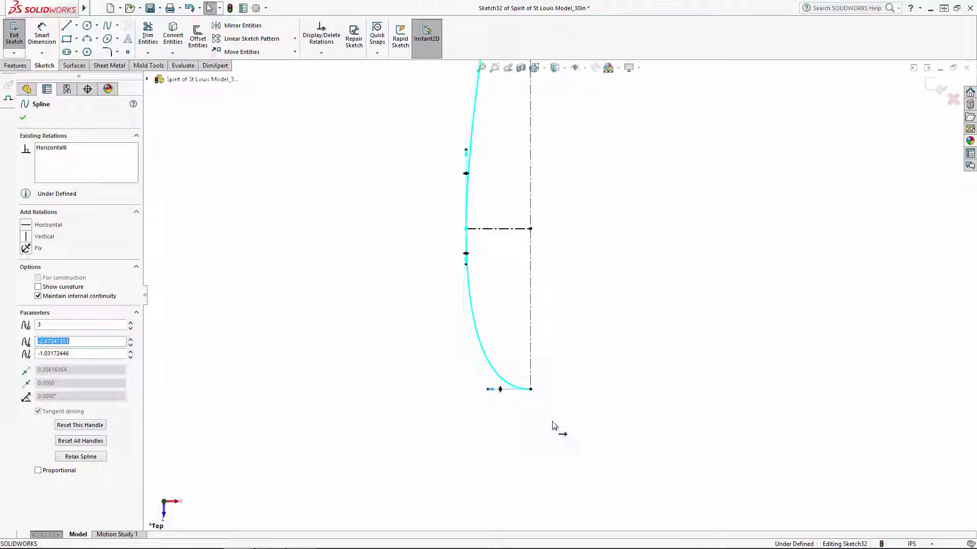
scroll(554, 426, "up", 3)
middle_click_drag(616, 126, 587, 207, "ctrl")
key("Escape")
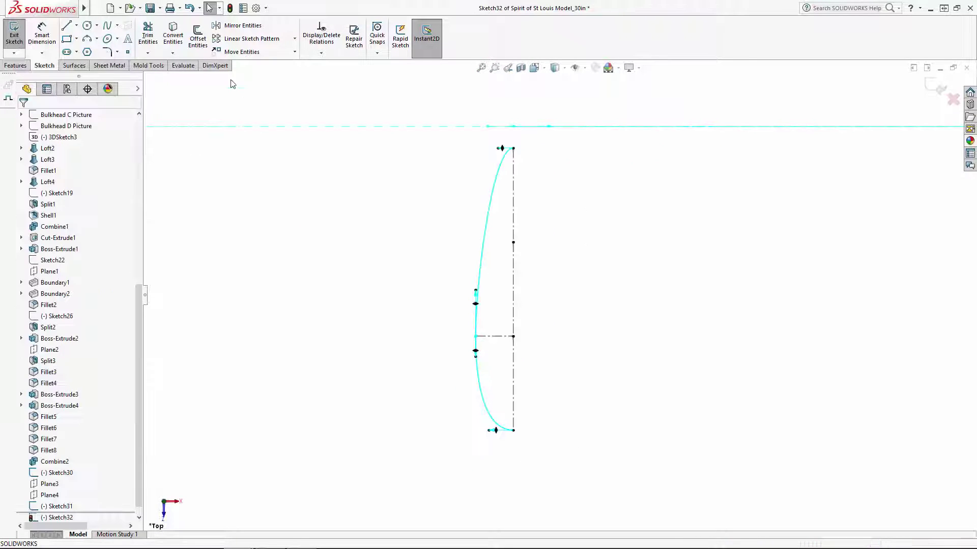
Step: Mirror the spline about the centerline to close the airfoil-shaped profile and exit the sketch
left_click(243, 27)
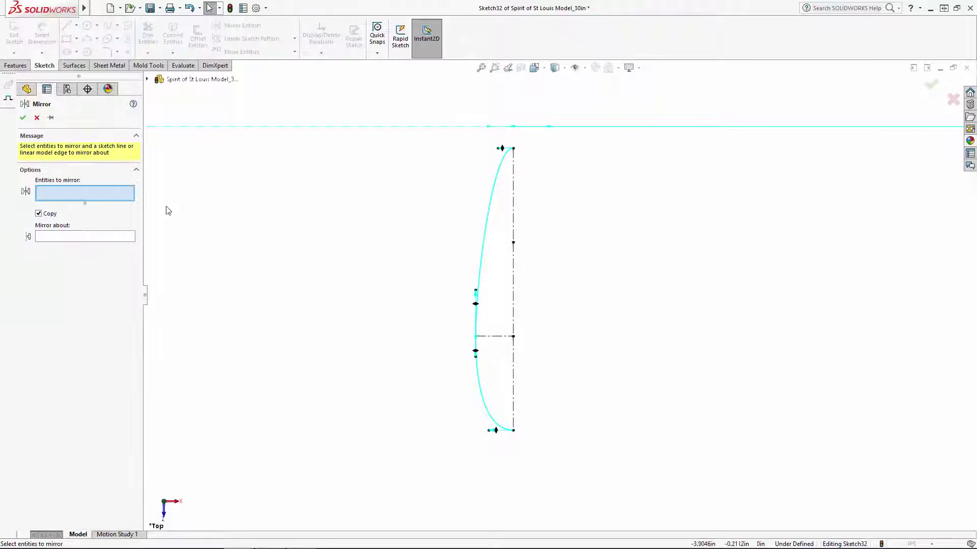
left_click(101, 239)
left_click(515, 288)
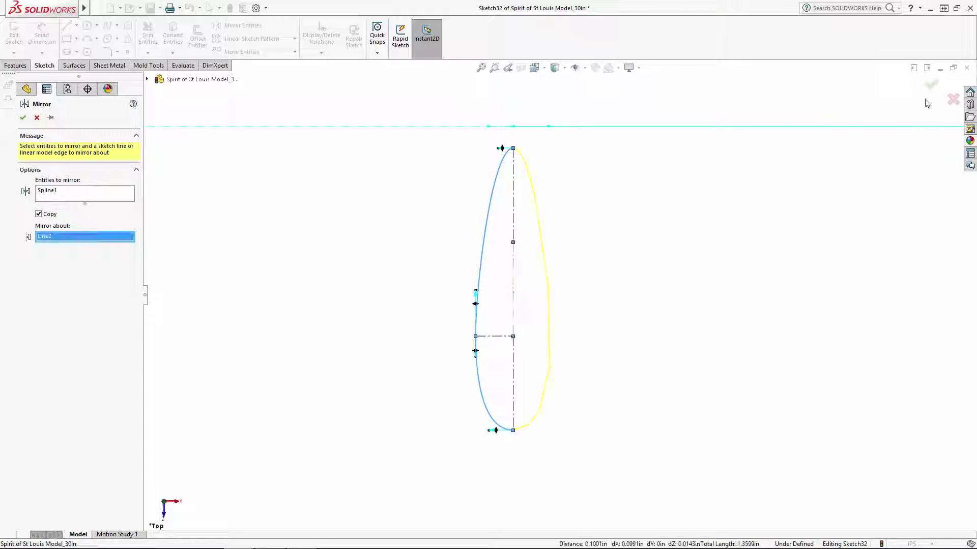
left_click(931, 84)
scroll(705, 300, "up", 5)
mouse_move(698, 297)
middle_mouse_down()
mouse_move(645, 220)
mouse_move(712, 209)
middle_mouse_up()
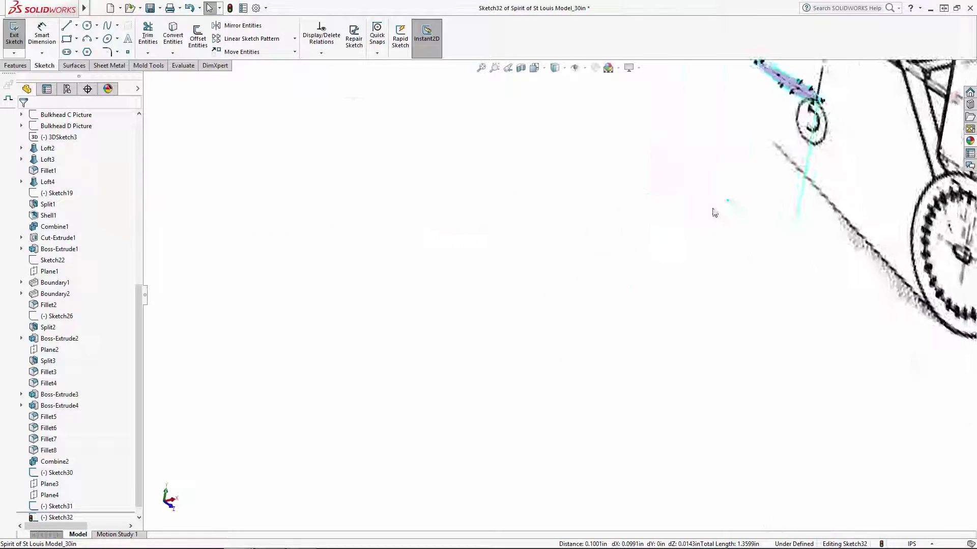
scroll(712, 209, "up", 2)
left_click(933, 86)
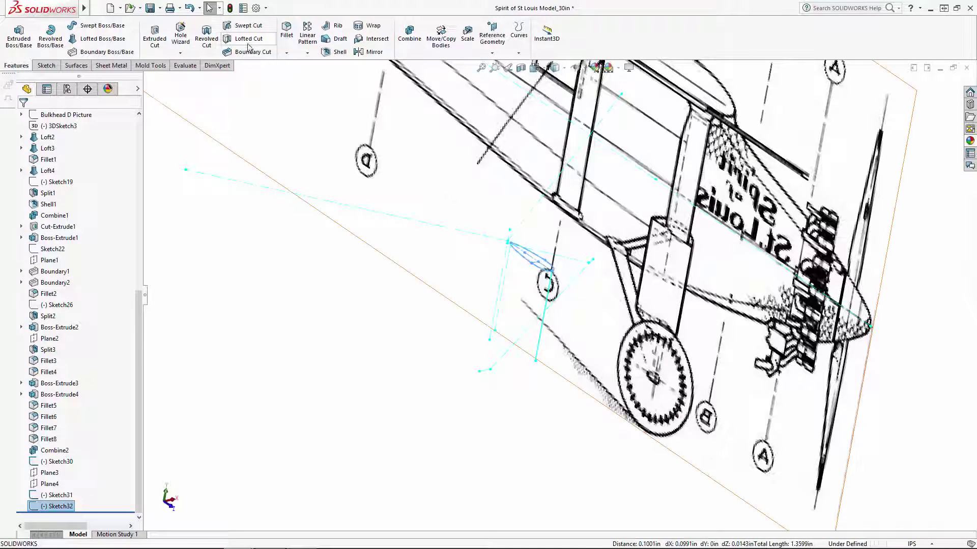
Step: Sweep the airfoil profile Sketch32 along the front line in Sketch31 as a separate solid body
left_click(102, 26)
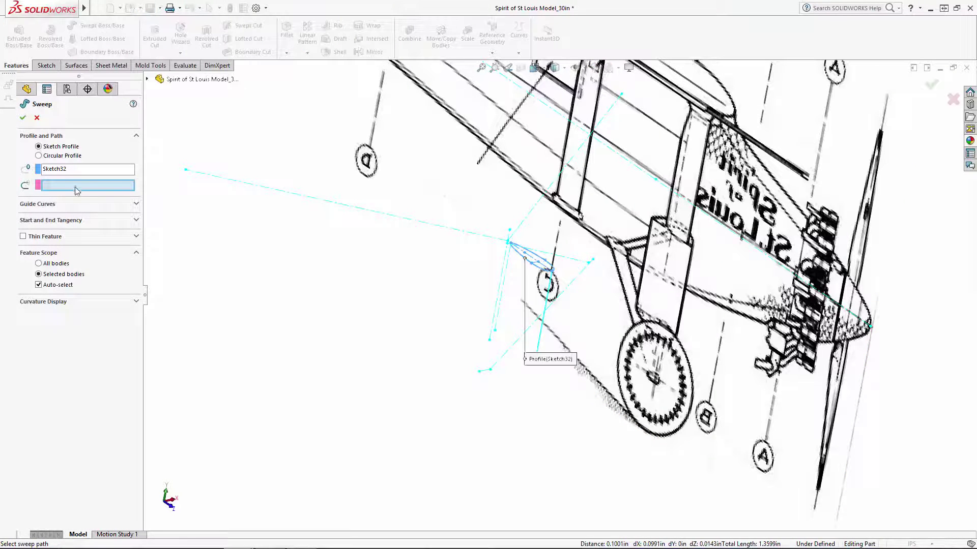
left_click(542, 325)
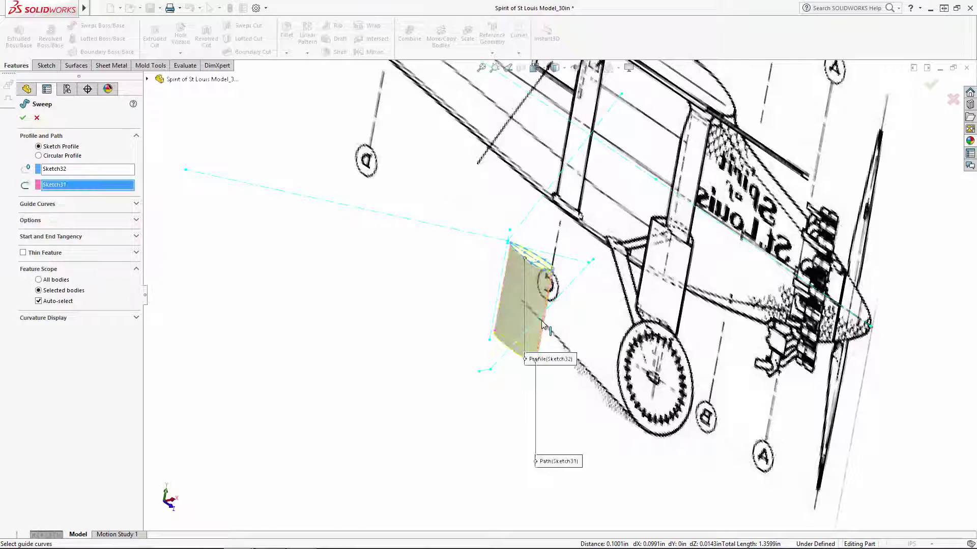
left_click(29, 221)
left_click(54, 300)
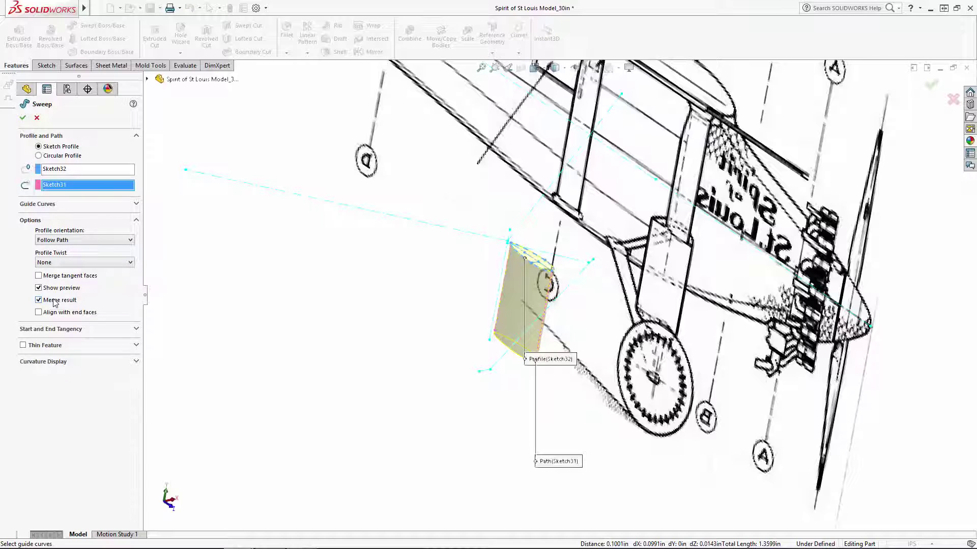
left_click(23, 117)
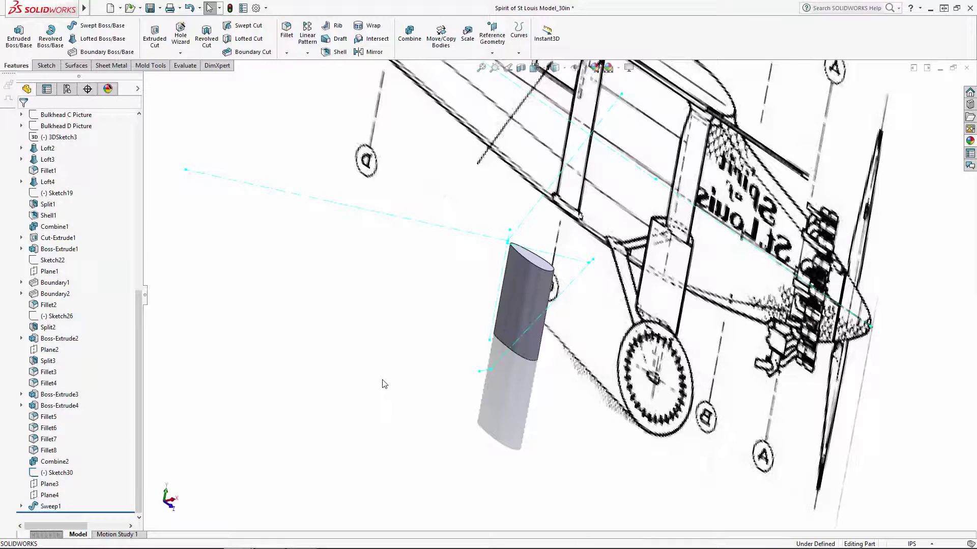
Step: Add a 0.2 in dome to the swept strut's top face with Continuous dome turned off
scroll(384, 381, "up", 4)
middle_click_drag(444, 376, 431, 353)
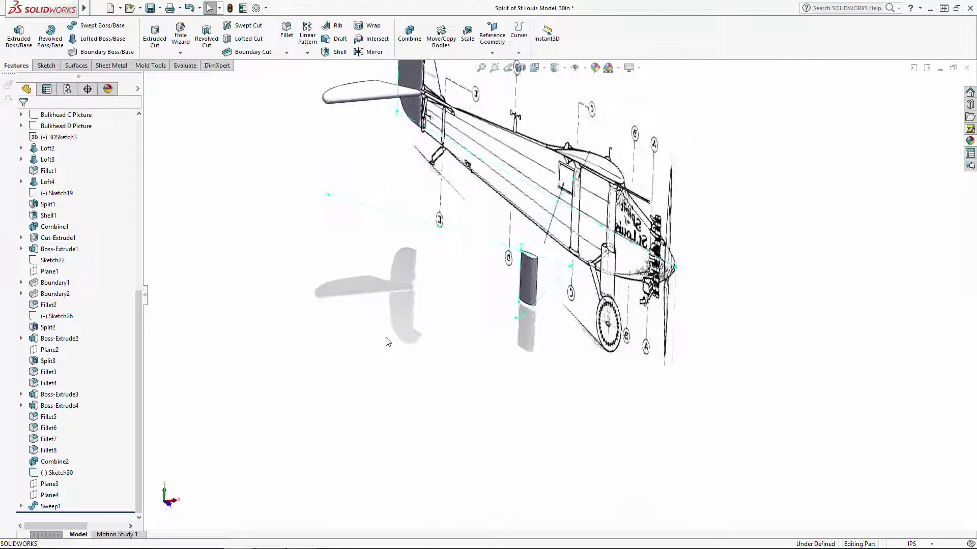
left_click_drag(140, 321, 168, 134)
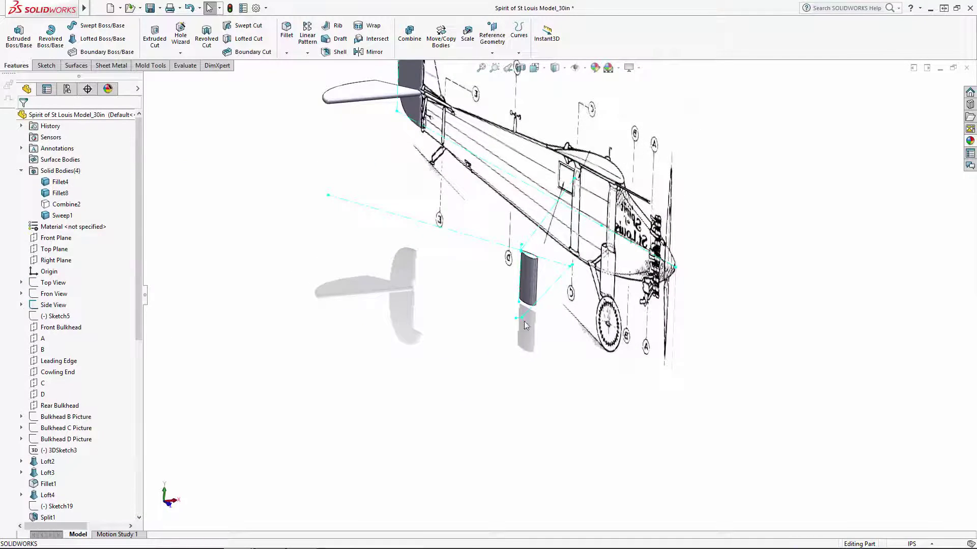
scroll(529, 300, "down", 6)
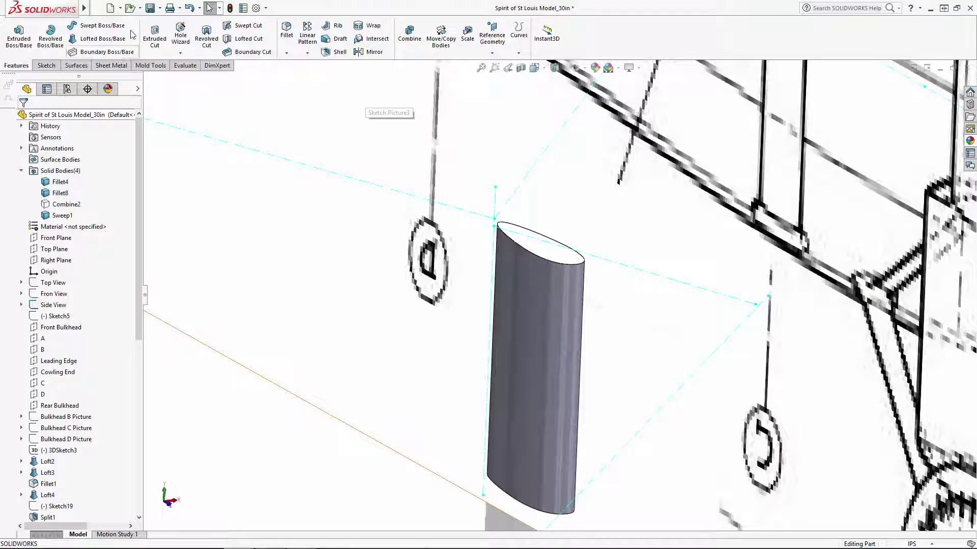
mouse_move(122, 8)
left_click(156, 8)
mouse_move(177, 51)
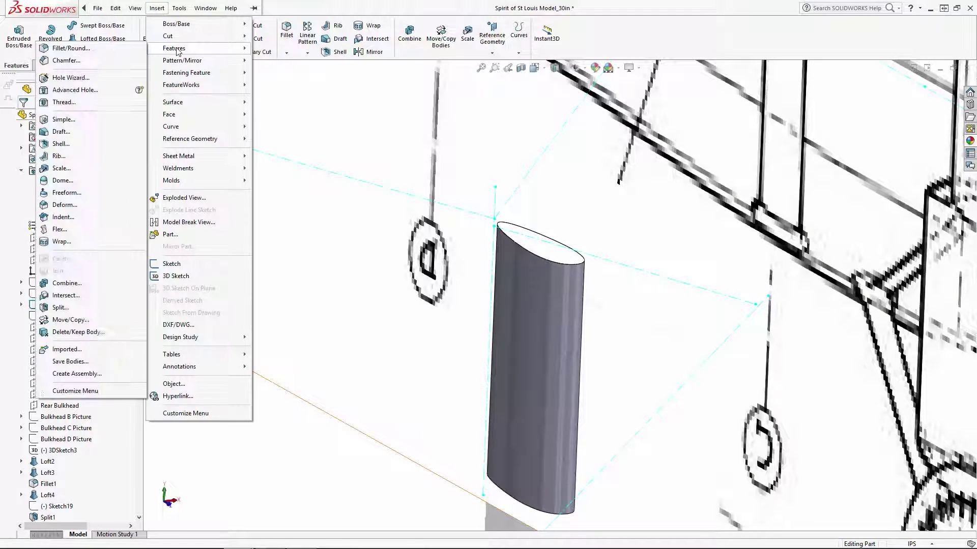
left_click(62, 181)
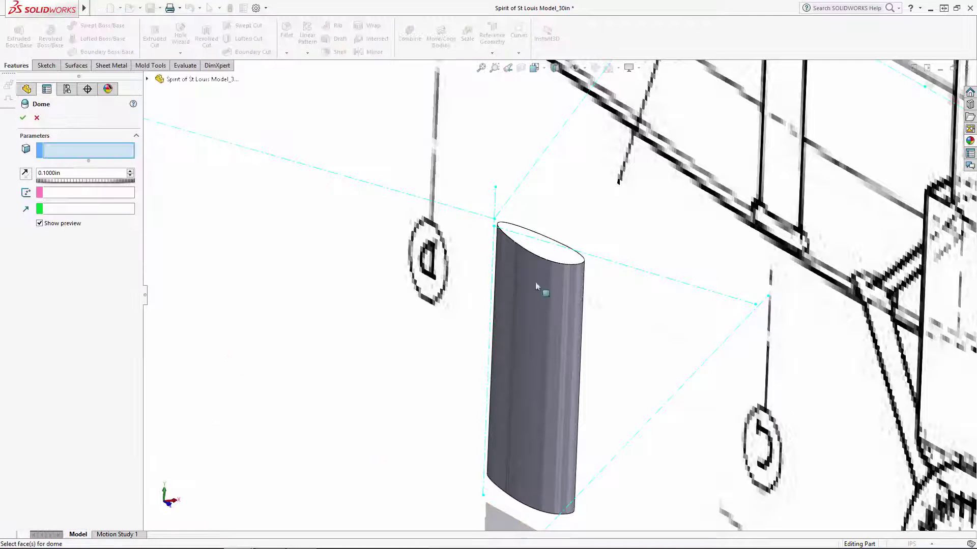
left_click(570, 262)
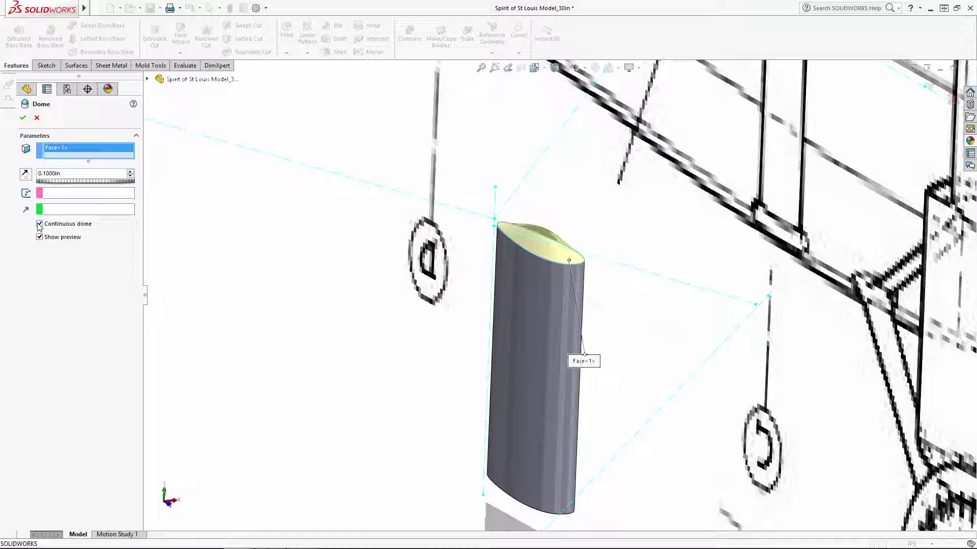
left_click(40, 224)
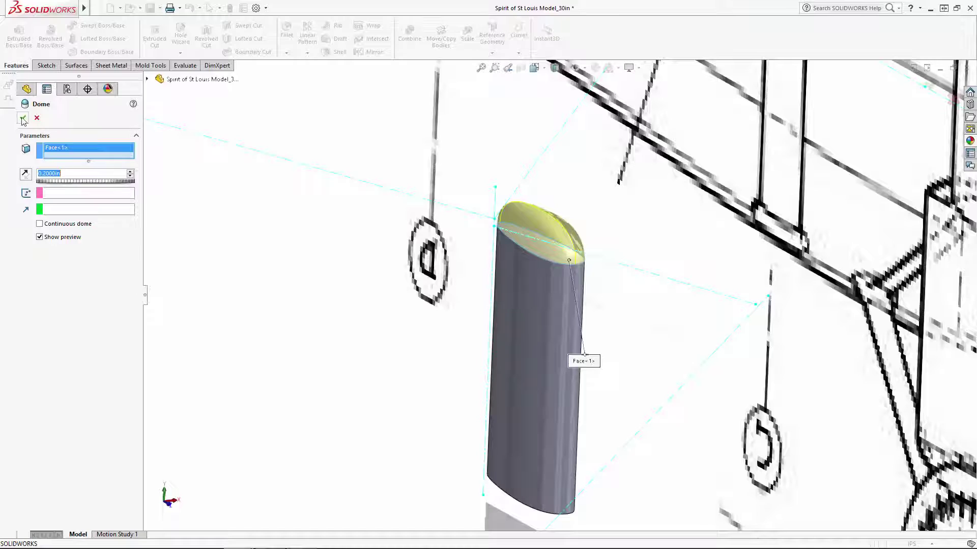
key("Return")
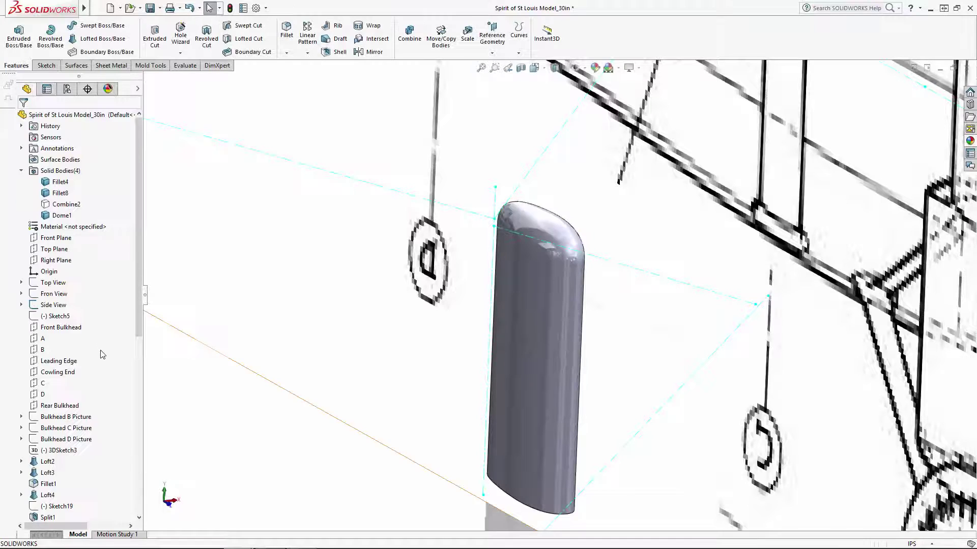
scroll(553, 293, "up", 2)
middle_click_drag(572, 356, 544, 239)
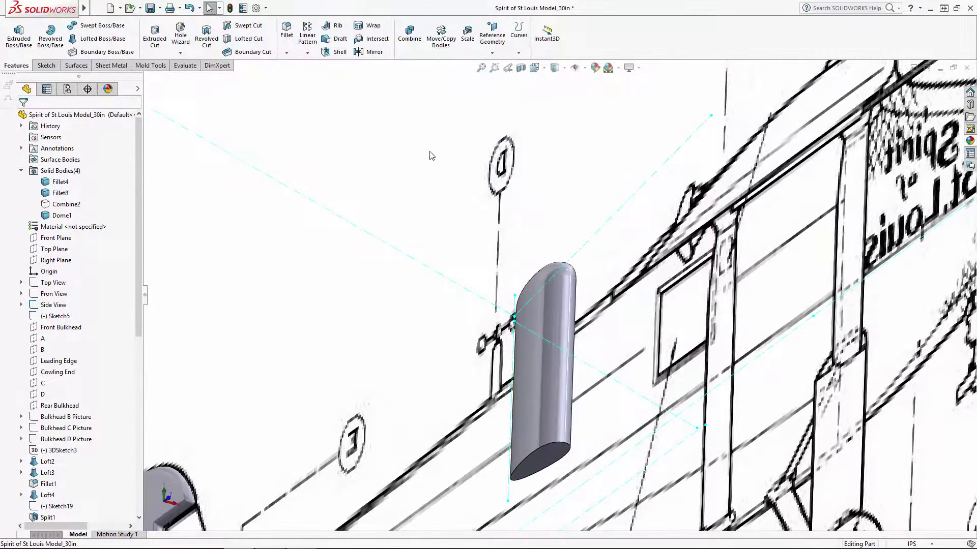
Step: Add a 0.2 in dome to the strut's flat bottom face
mouse_move(51, 7)
left_click(157, 8)
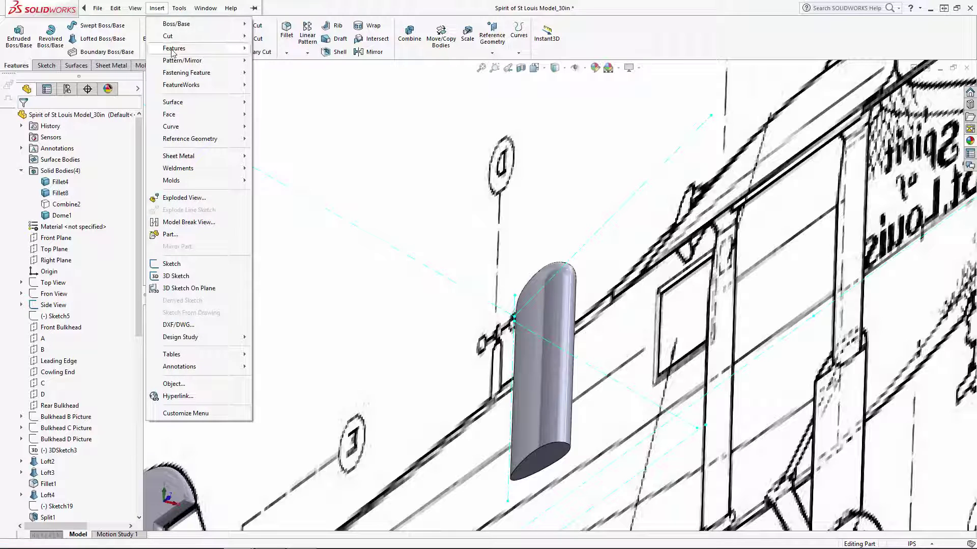
mouse_move(173, 48)
left_click(75, 180)
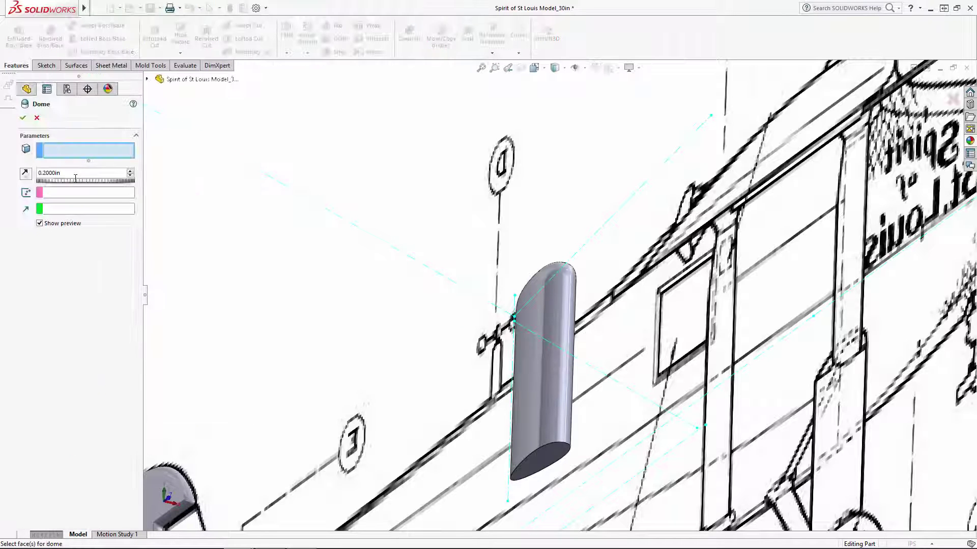
left_click(547, 451)
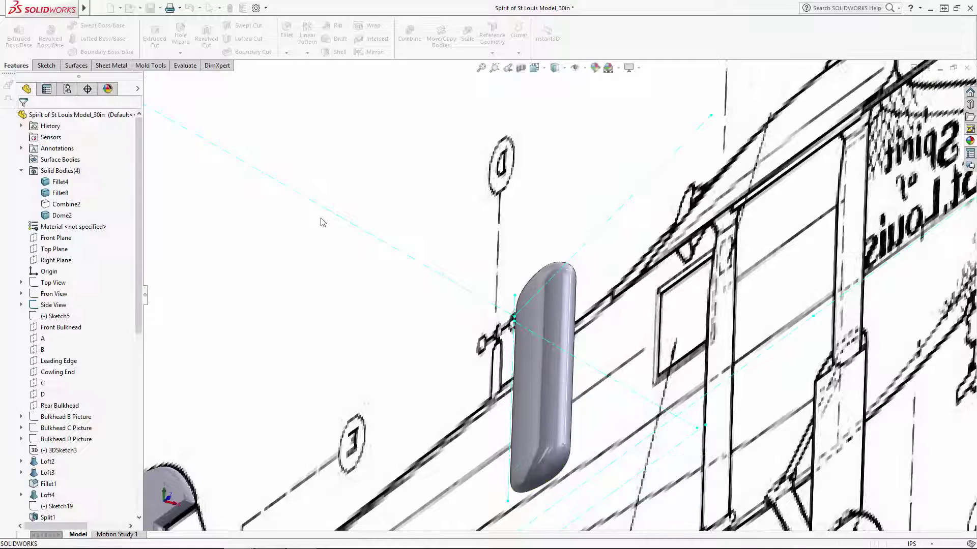
Step: Start a new sketch on Plane3 and orient the model to the Left view
scroll(501, 307, "up", 4)
middle_click_drag(501, 307, 524, 346)
scroll(559, 285, "up", 5)
scroll(721, 373, "down", 6)
left_click_drag(138, 251, 137, 445)
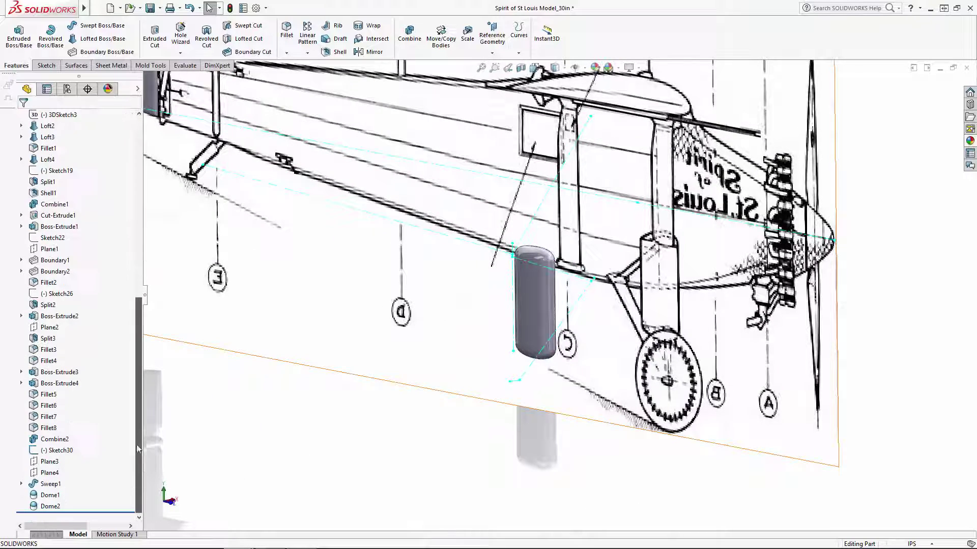
left_click(51, 461)
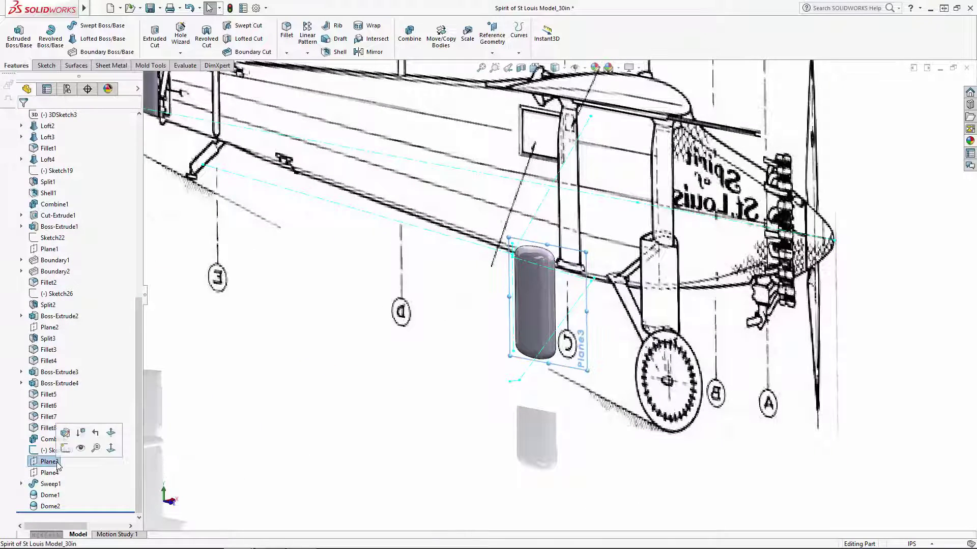
left_click(81, 433)
left_click(542, 72)
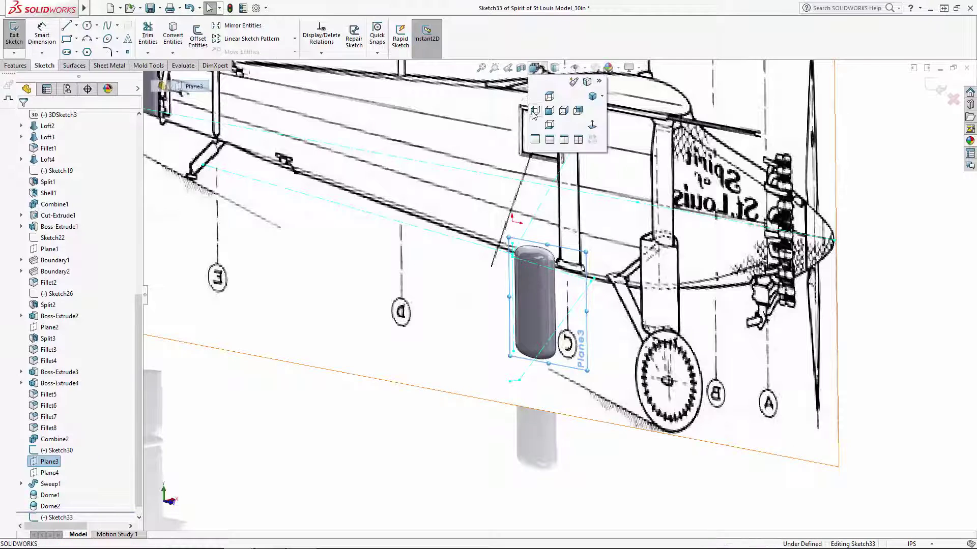
left_click(540, 111)
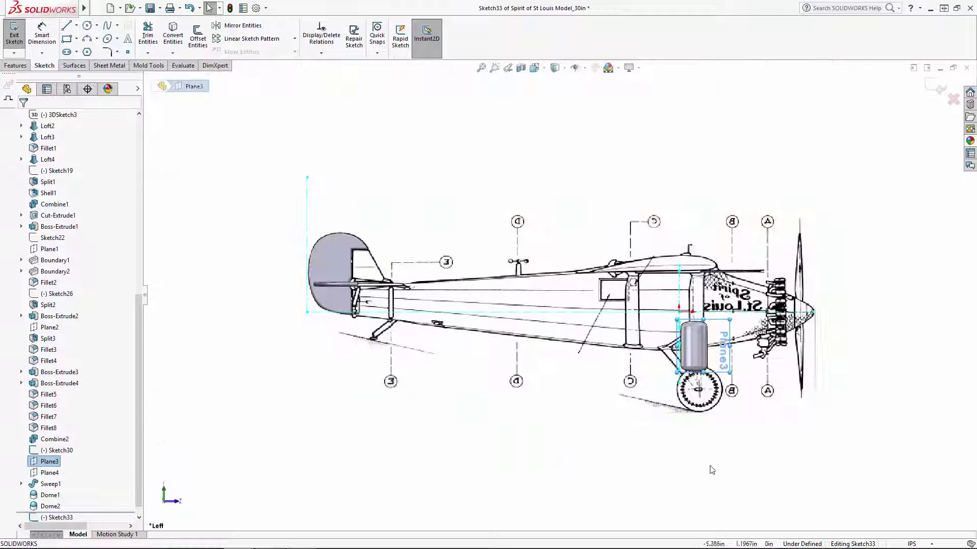
Step: Sketch a closed narrow vertical rectangle about 0.06 by 0.73 in with lines, running from the strut's lower edge toward the wheel hub
left_click(67, 31)
scroll(694, 389, "down", 10)
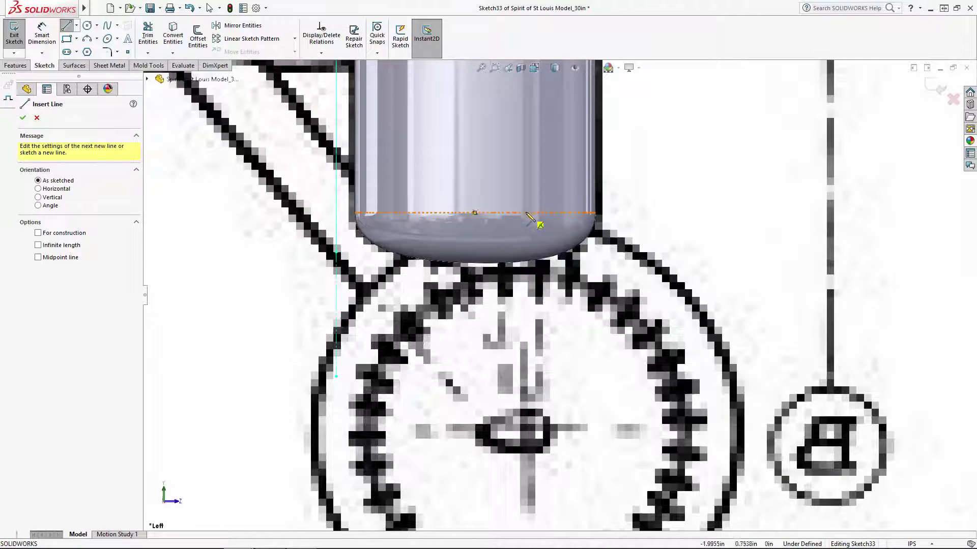
left_click(526, 213)
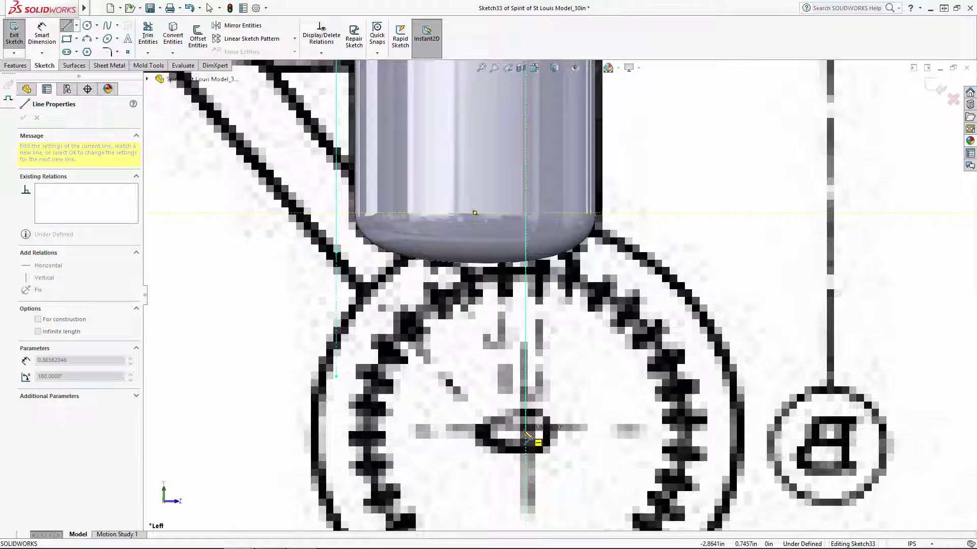
left_click(526, 395)
left_click(541, 394)
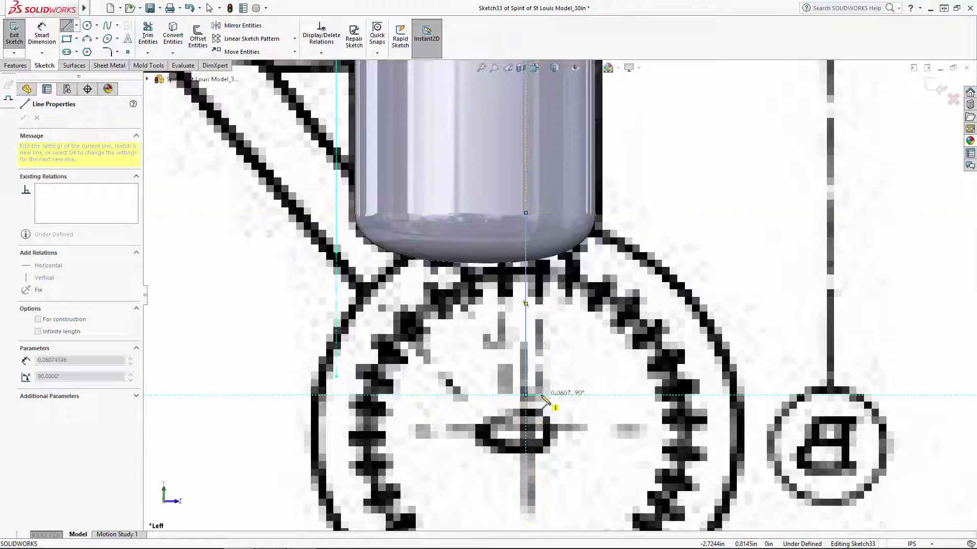
left_click(541, 212)
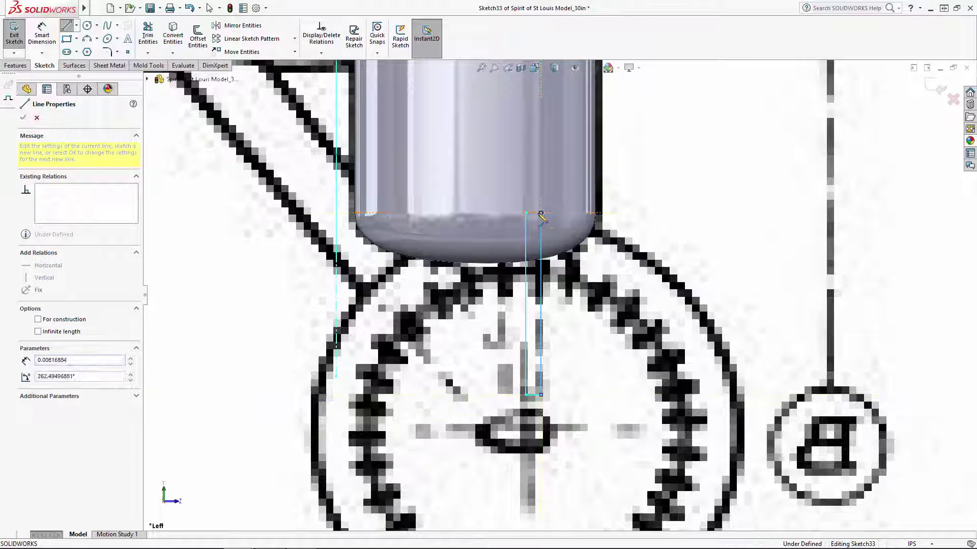
left_click(527, 213)
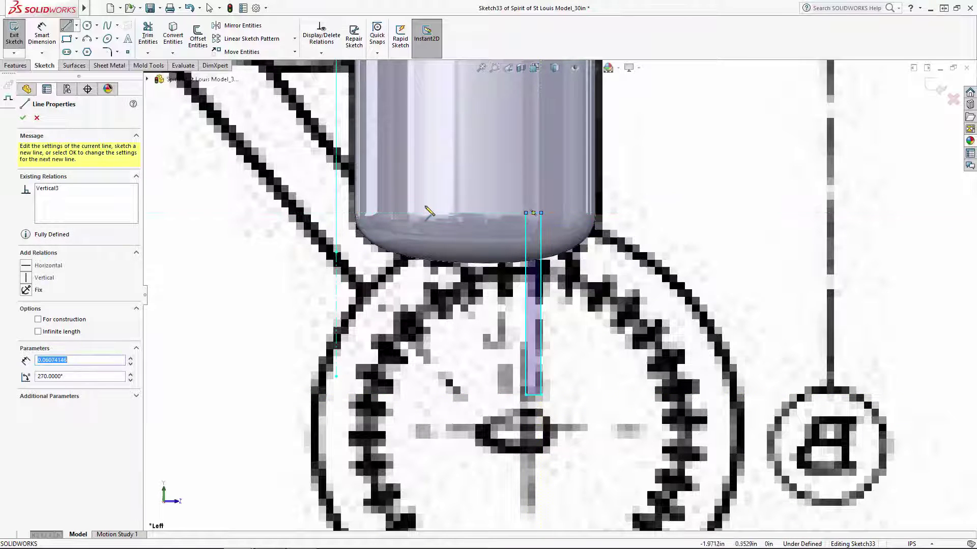
Step: Dimension the rectangle's rear vertical line 0.277 in from the strut's front edge
left_click(45, 35)
left_click(44, 36)
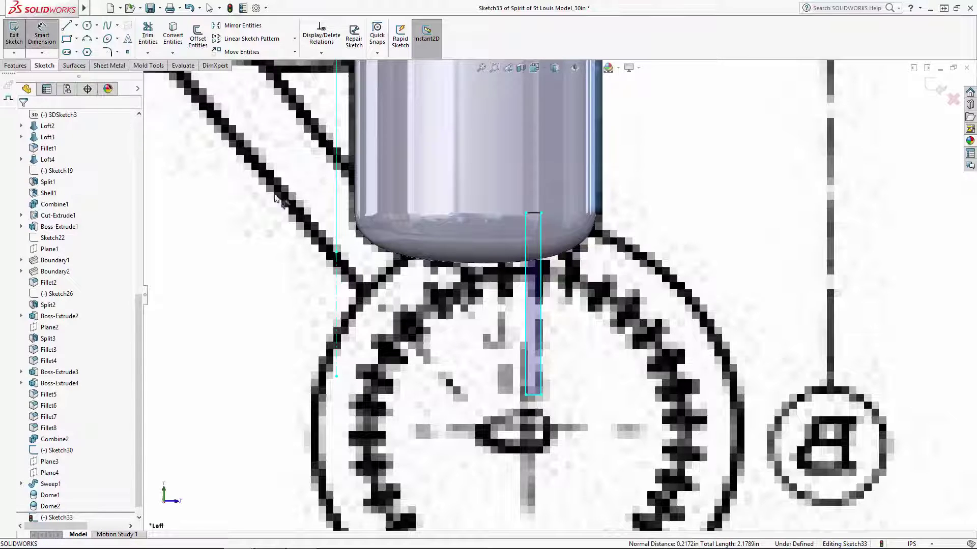
left_click(597, 209)
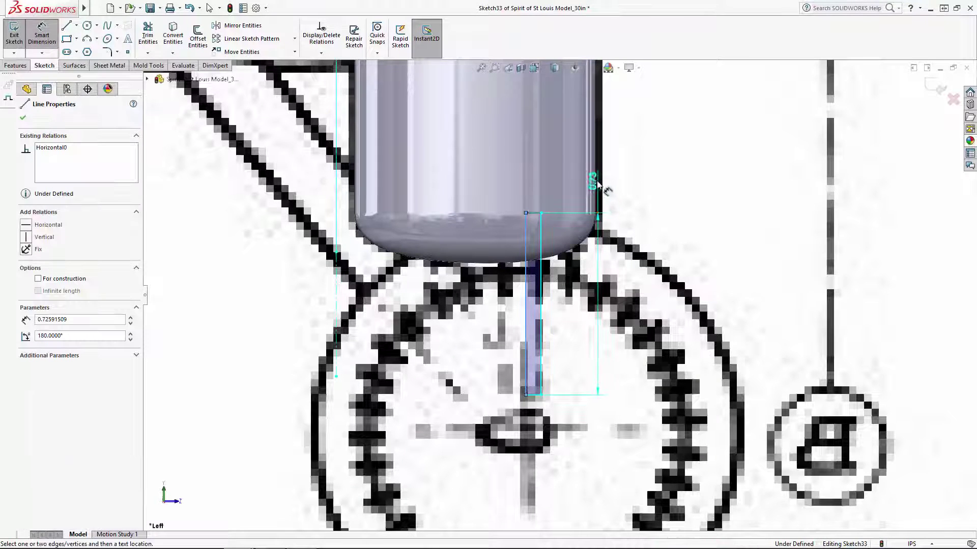
left_click(572, 307)
type("0.2")
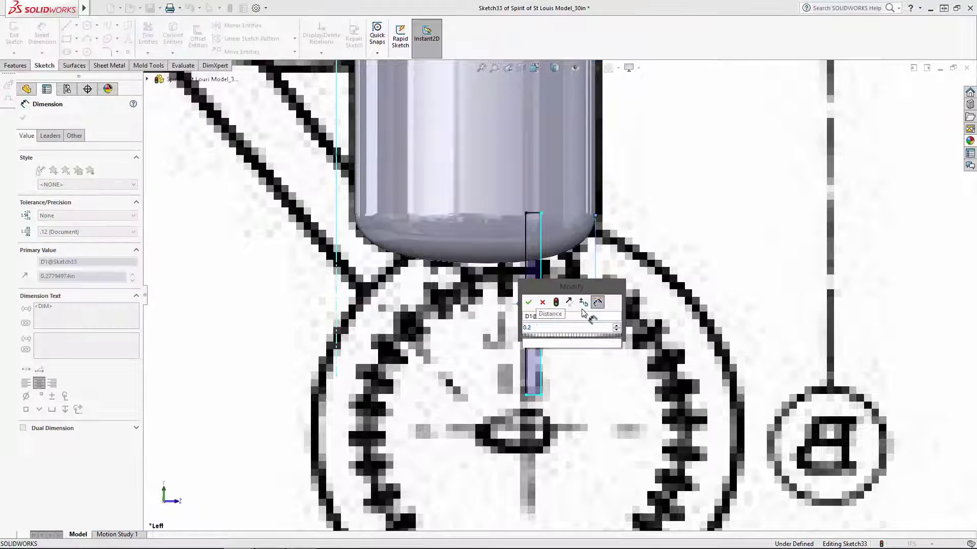
key("Escape")
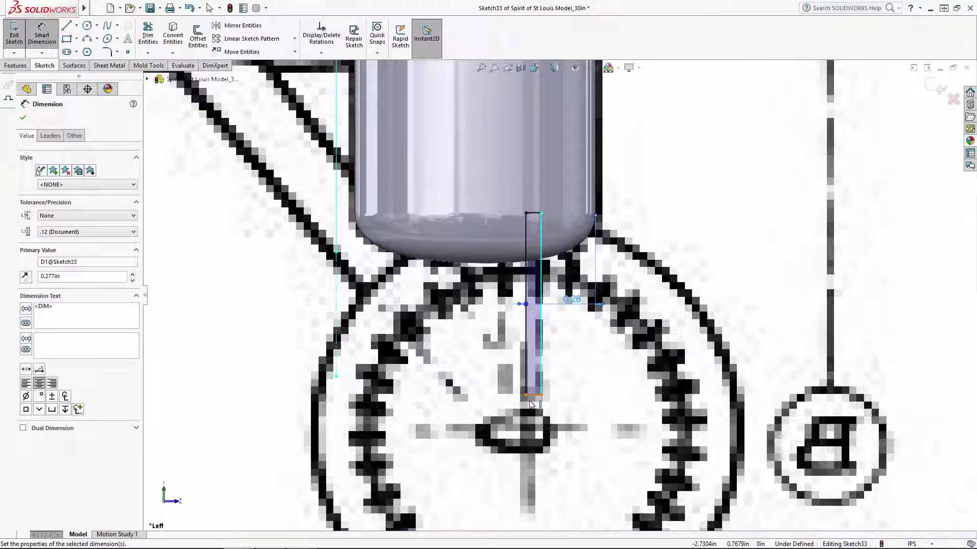
Step: Set the rectangle's width to 0.065 in
left_click(531, 403)
left_click(464, 387)
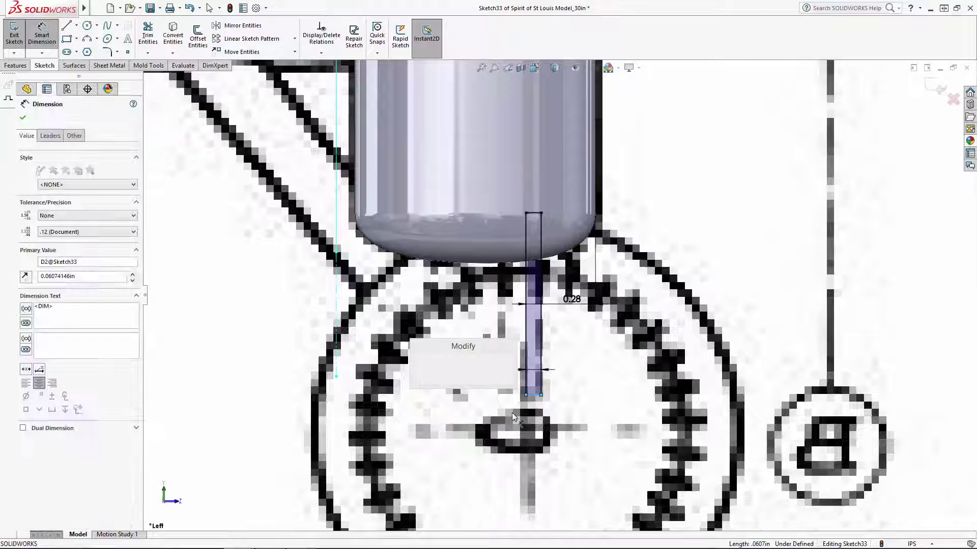
type("0.065")
key("Return")
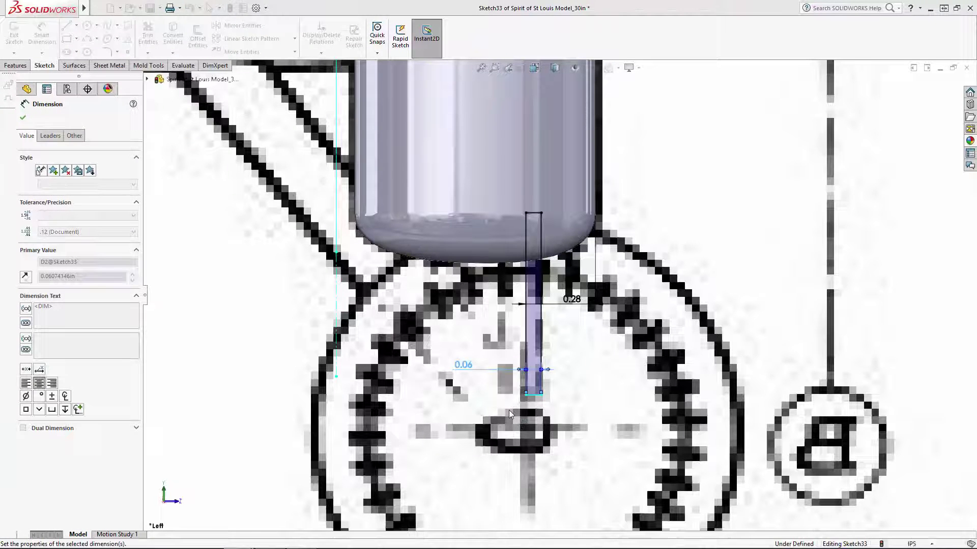
key("Escape")
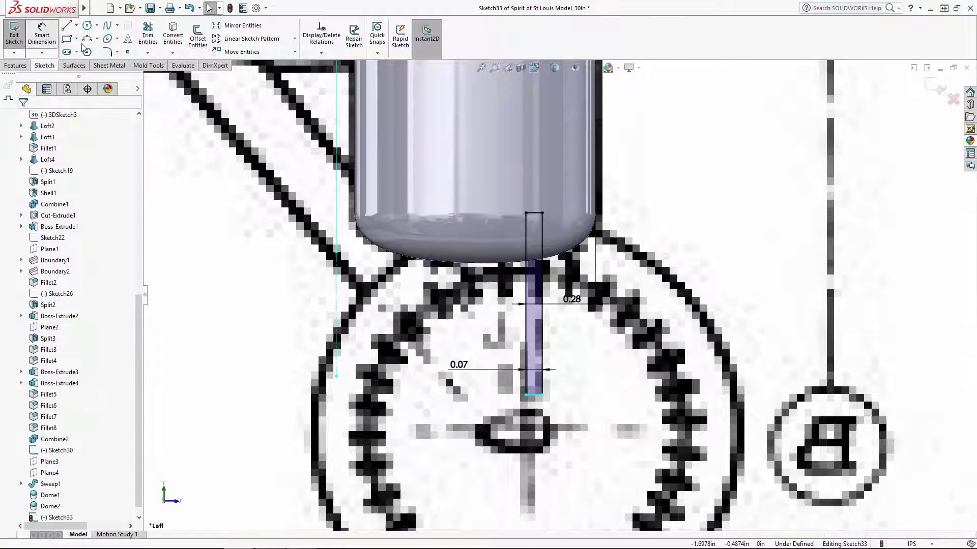
Step: Set the rectangle's length to 0.7 in
left_click(42, 34)
left_click(542, 324)
left_click(636, 333)
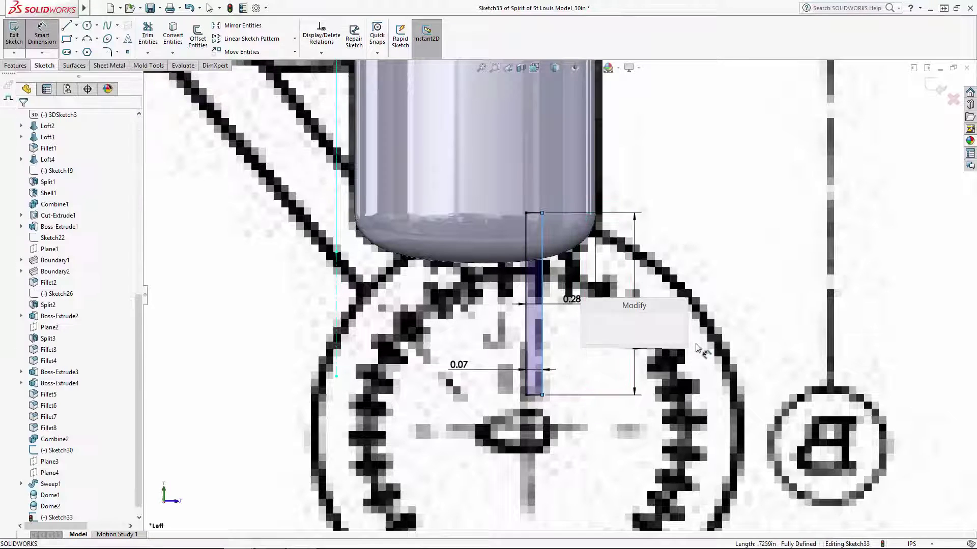
type("0.7")
key("Return")
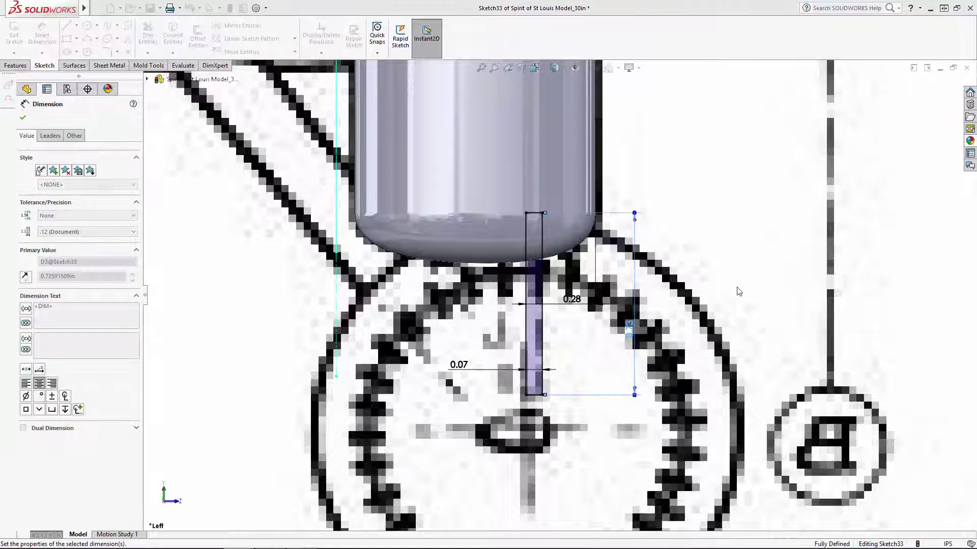
key("Escape")
scroll(882, 178, "up", 3)
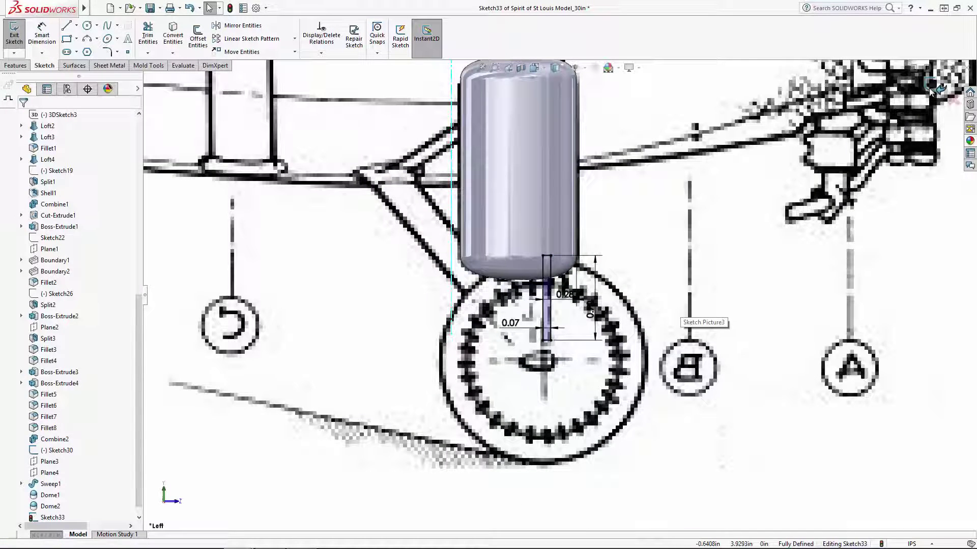
Step: Exit the sketch and revolve the rectangle about its rear long line into a round rod below the strut
key("ctrl+b")
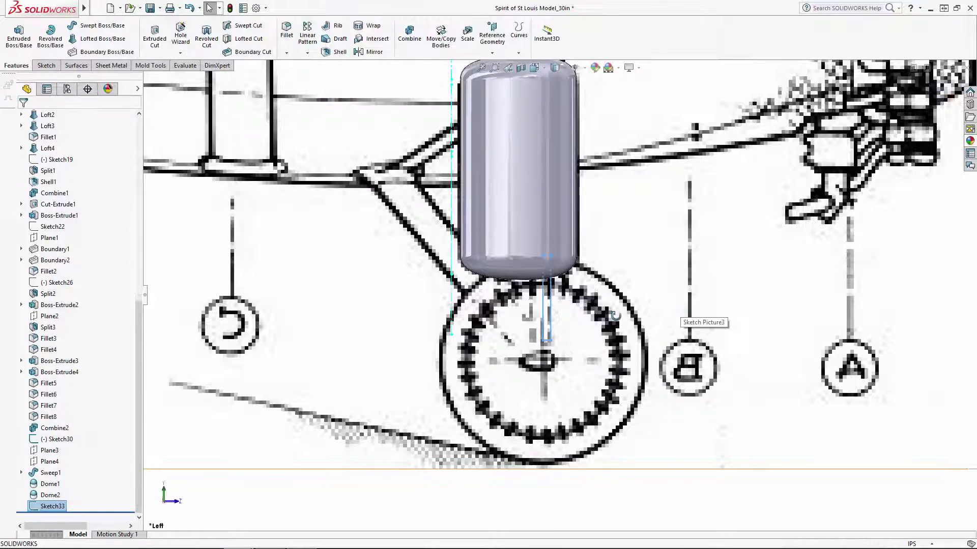
mouse_move(665, 303)
middle_mouse_down()
mouse_move(586, 369)
mouse_move(578, 397)
middle_mouse_up()
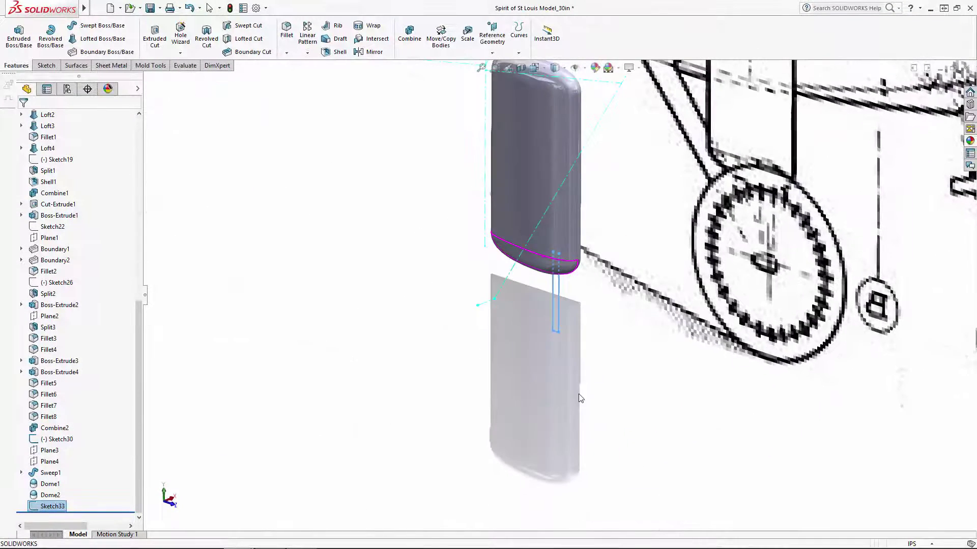
left_click(59, 42)
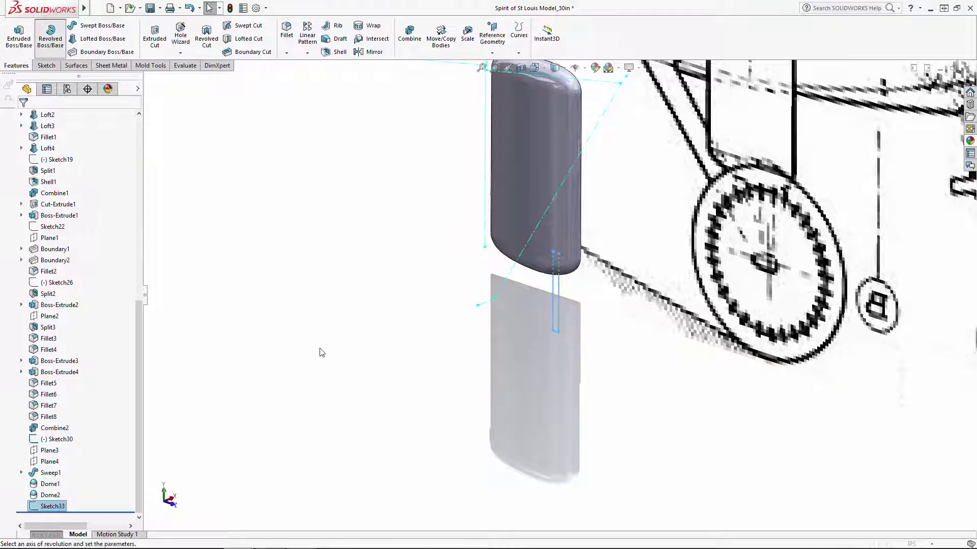
left_click(555, 305)
left_click(24, 118)
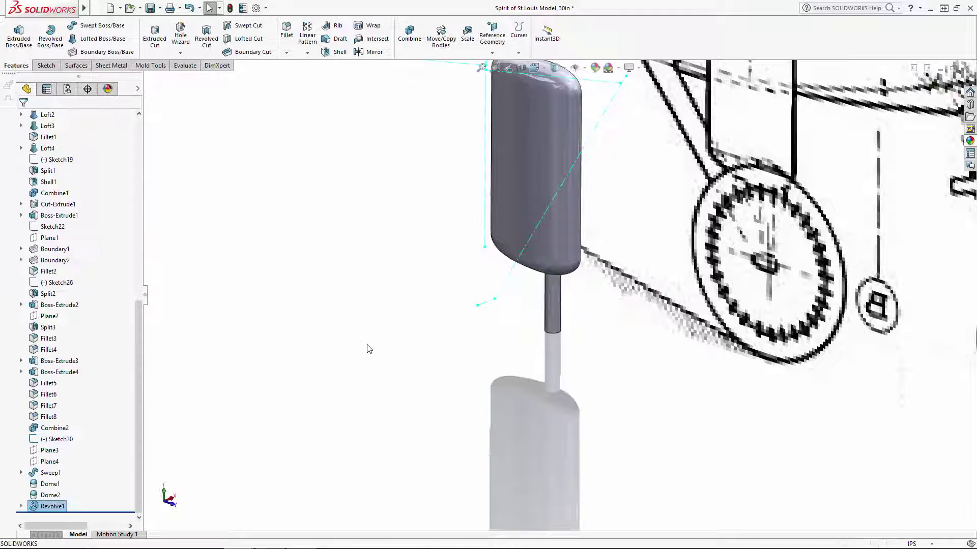
Step: Create a reference plane coincident with the long angled line in Sketch30 and perpendicular to the Front Plane
scroll(371, 366, "up", 7)
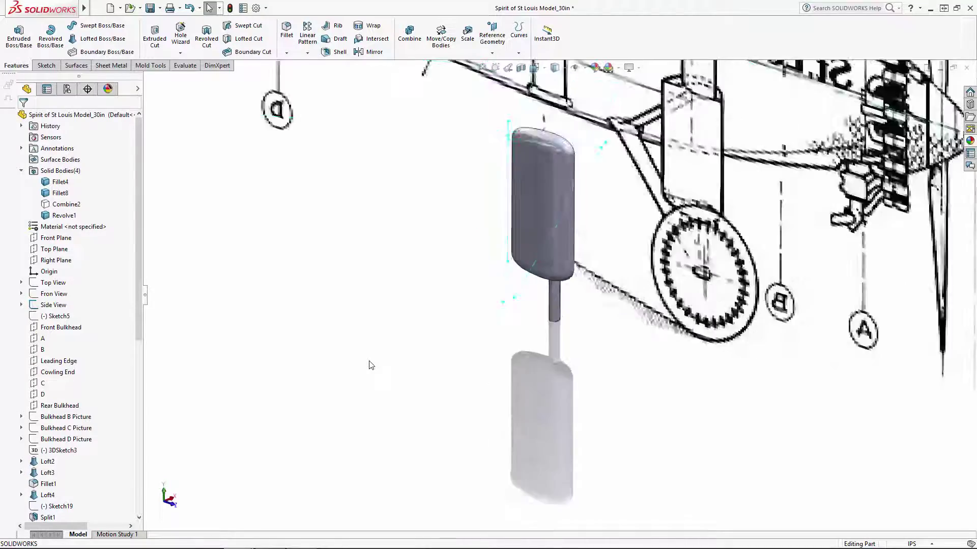
scroll(593, 243, "down", 3)
middle_click_drag(576, 213, 574, 274)
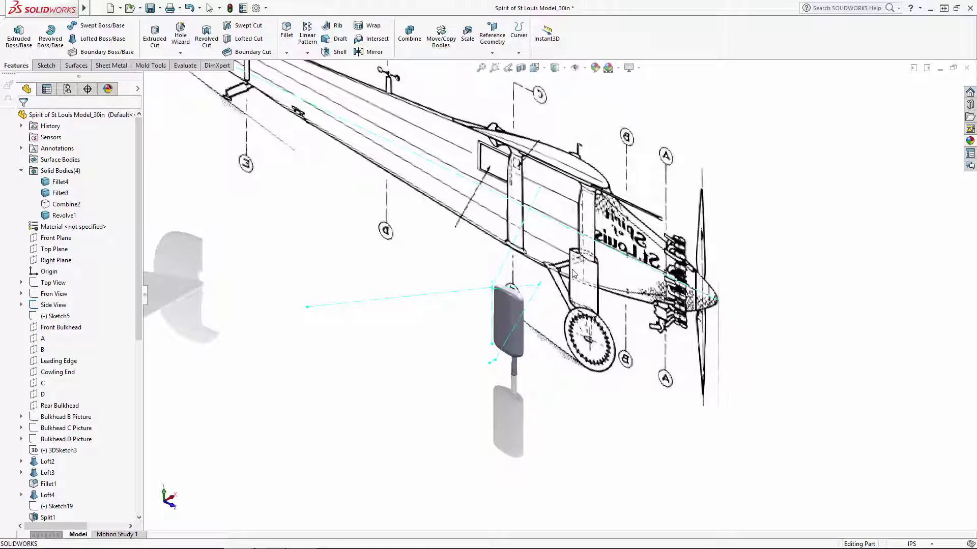
middle_click_drag(574, 273, 570, 274)
left_click(492, 53)
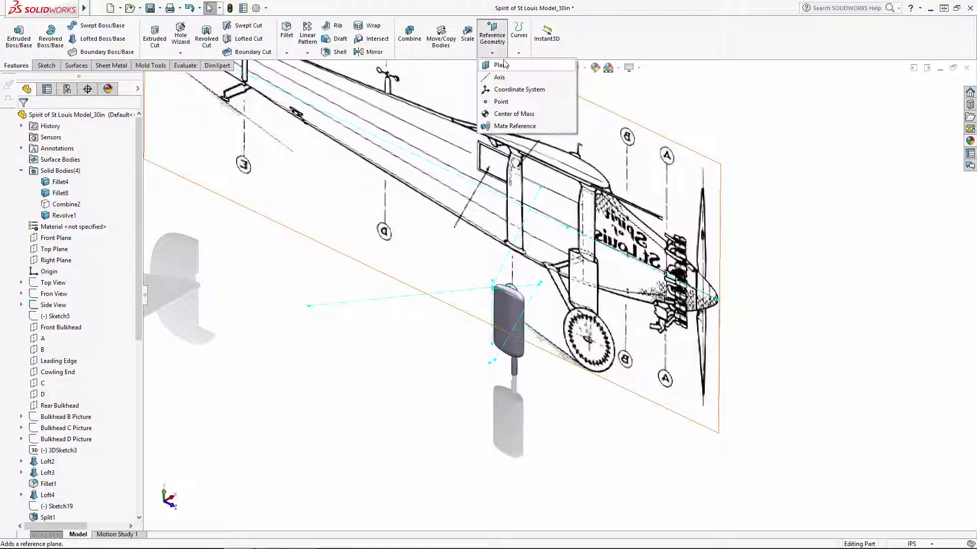
left_click(503, 65)
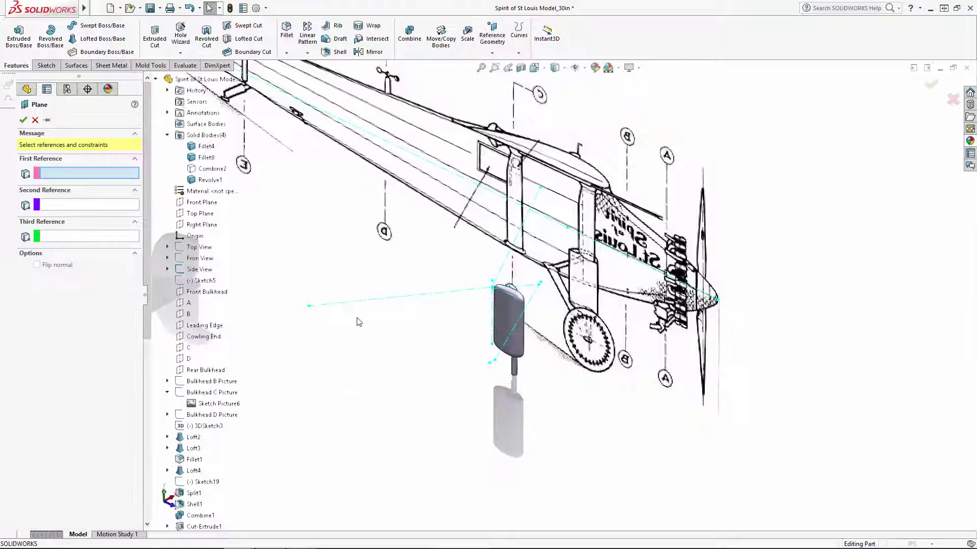
left_click(350, 303)
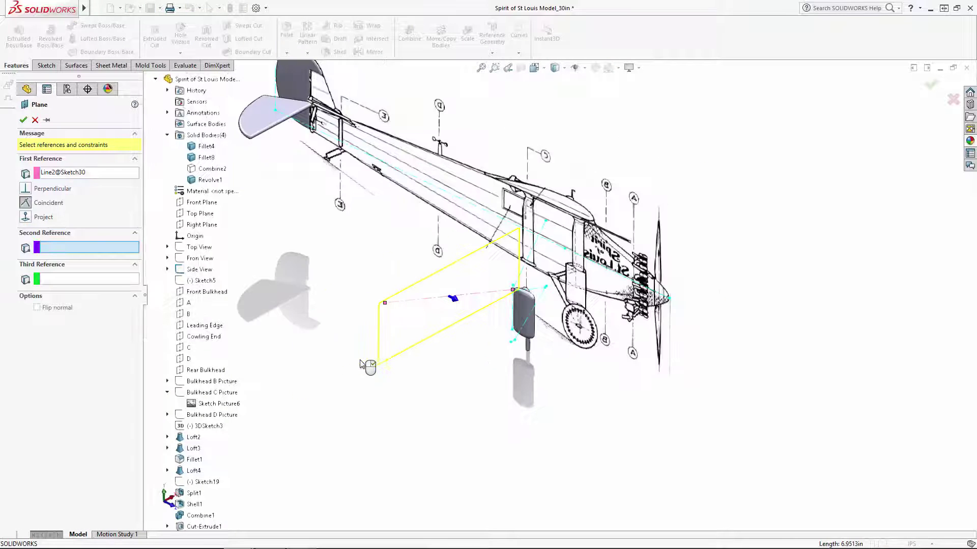
left_click(202, 203)
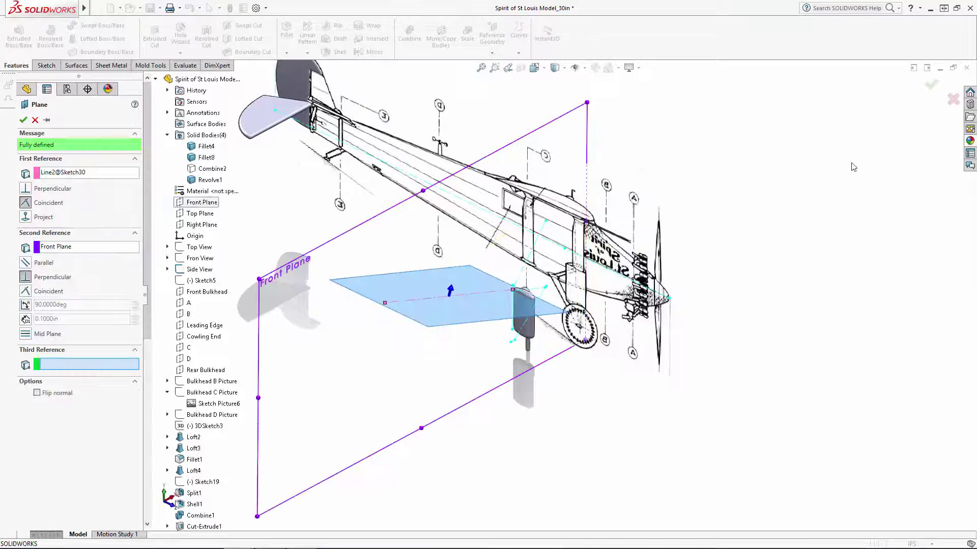
key("Return")
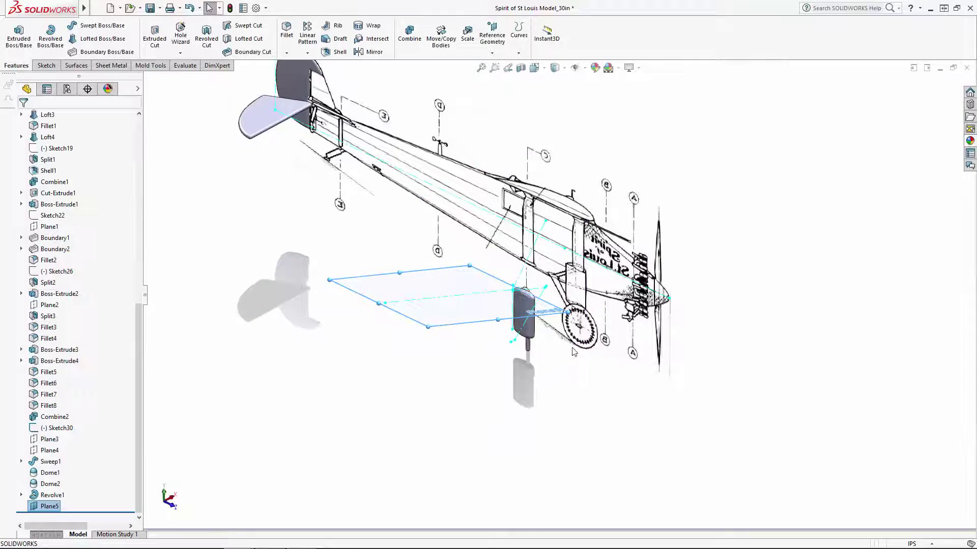
Step: Show the hidden Combine2 fuselage and wing body
key("ctrl+8")
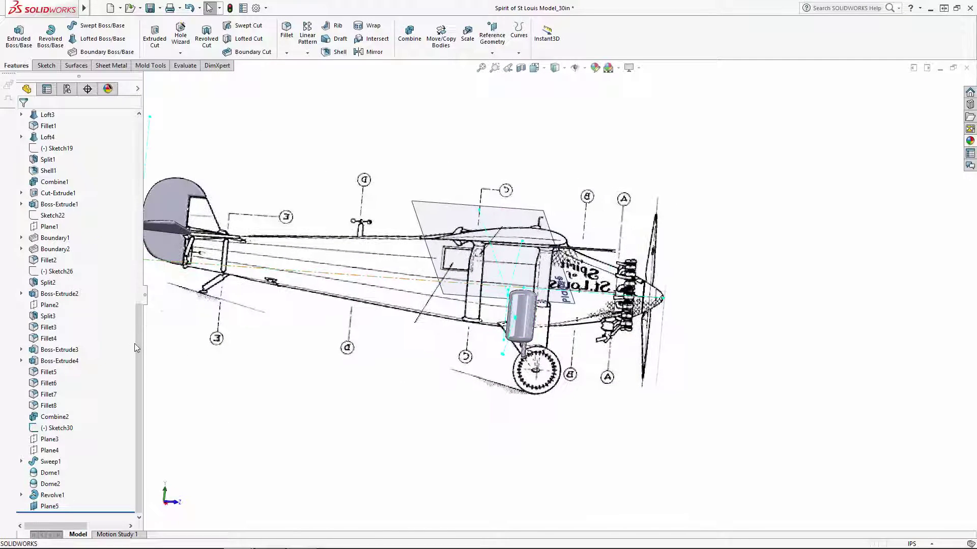
scroll(137, 348, "up", 11)
left_click(65, 204)
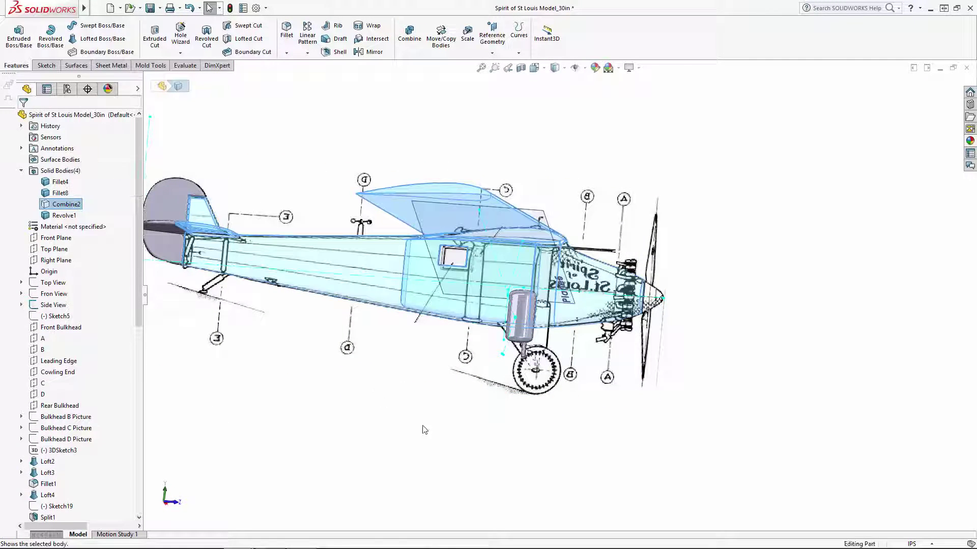
left_click(853, 318)
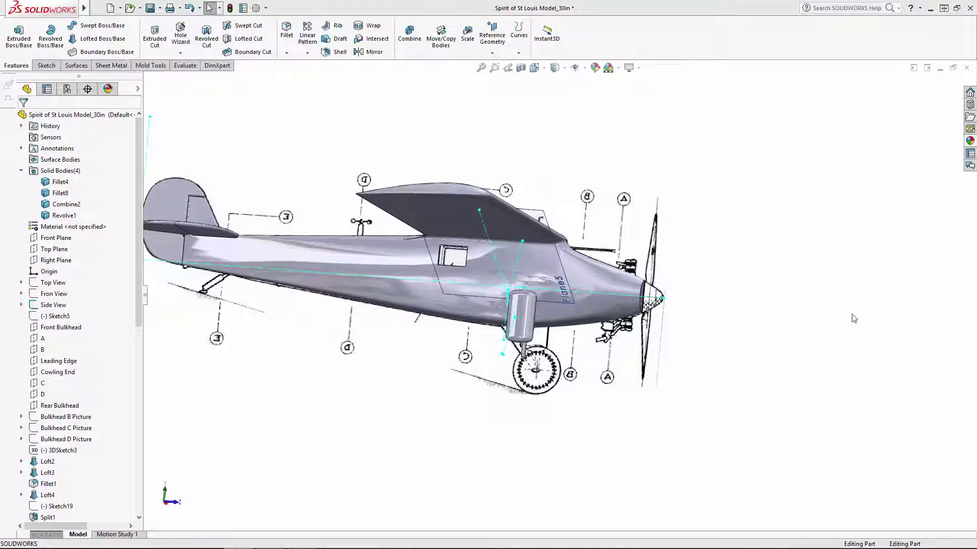
Step: Start a new sketch on Plane5 and view the model from above
left_click(560, 277)
left_click(604, 244)
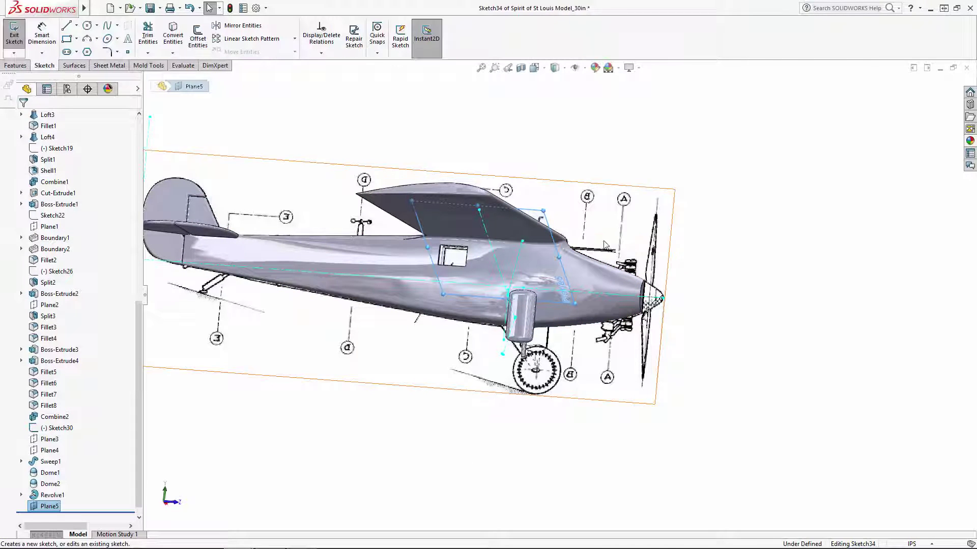
left_click(534, 68)
left_click(591, 127)
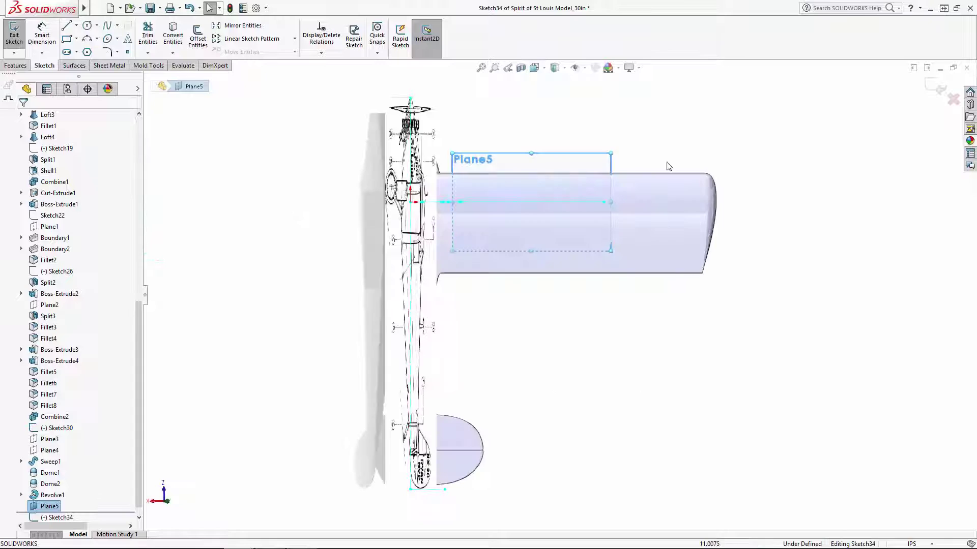
Step: Hide the Combine2 body so the strut and Plane5 are unobstructed
left_click(66, 204)
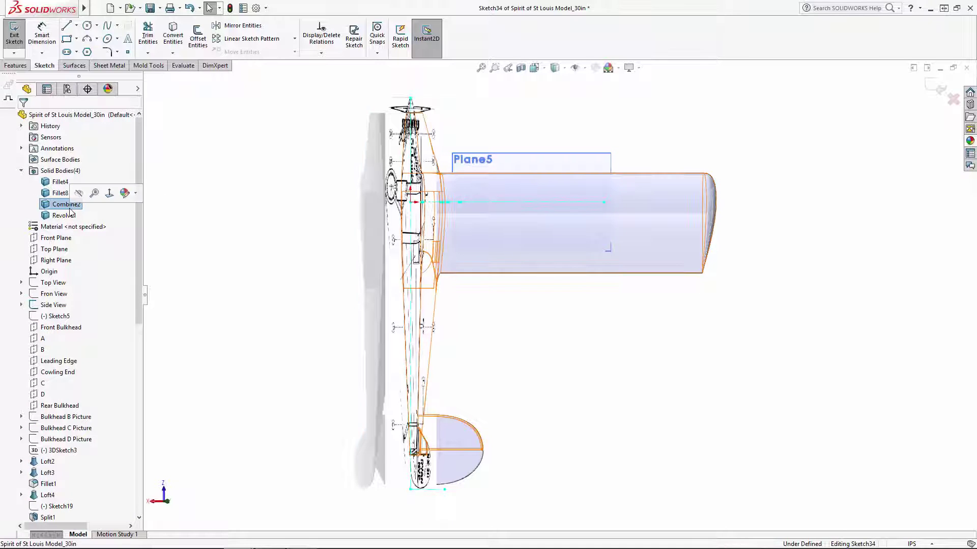
left_click(75, 193)
scroll(533, 200, "down", 2)
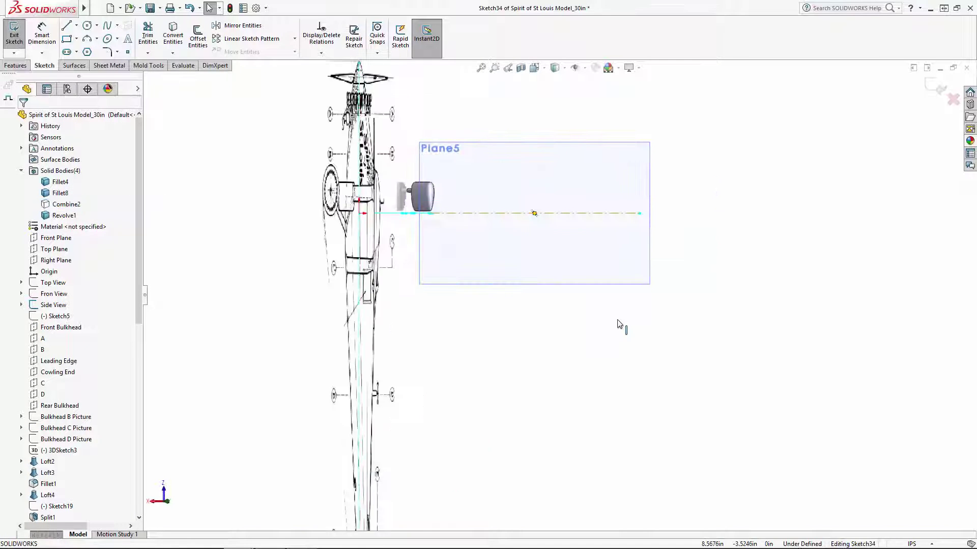
key("Left")
key("Left")
key("Left")
key("Left")
key("Left")
key("Left")
key("Left")
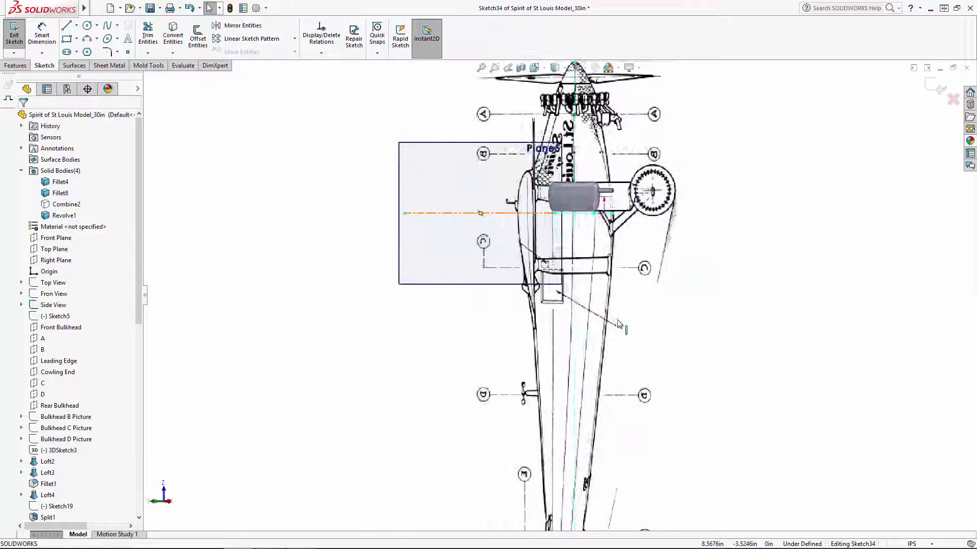
scroll(621, 206, "down", 5)
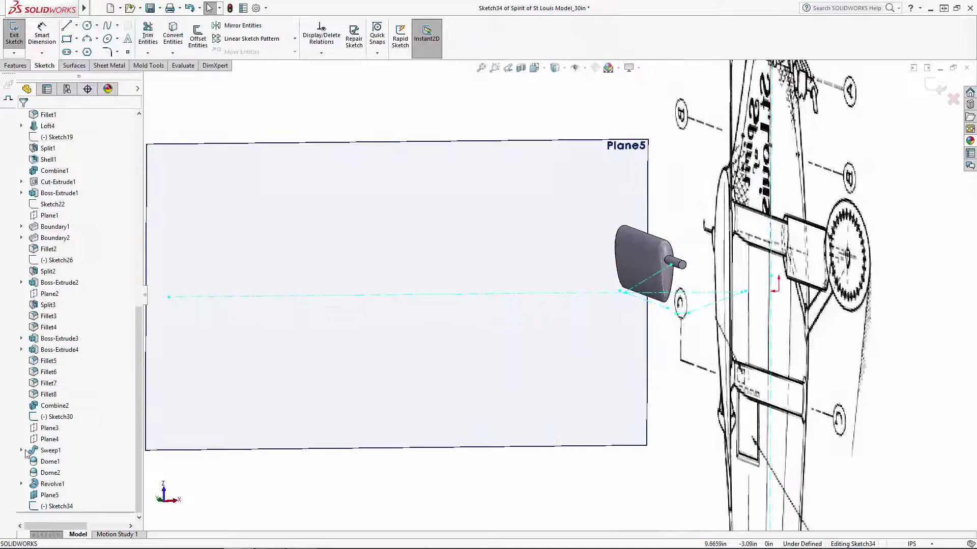
Step: Show Sketch31 and Sketch32, the path and profile sketches of Sweep1
left_click(21, 450)
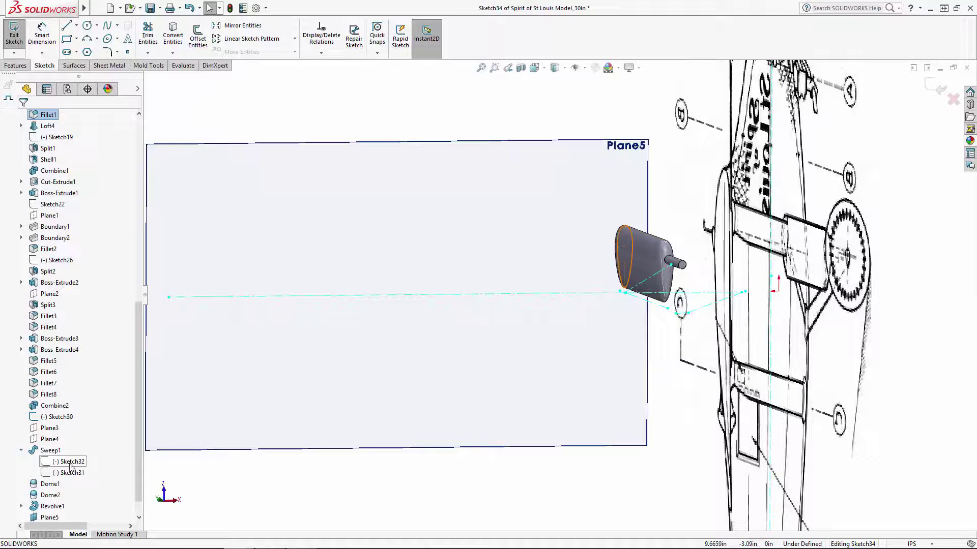
left_click(70, 472)
left_click(70, 462)
left_click(71, 450)
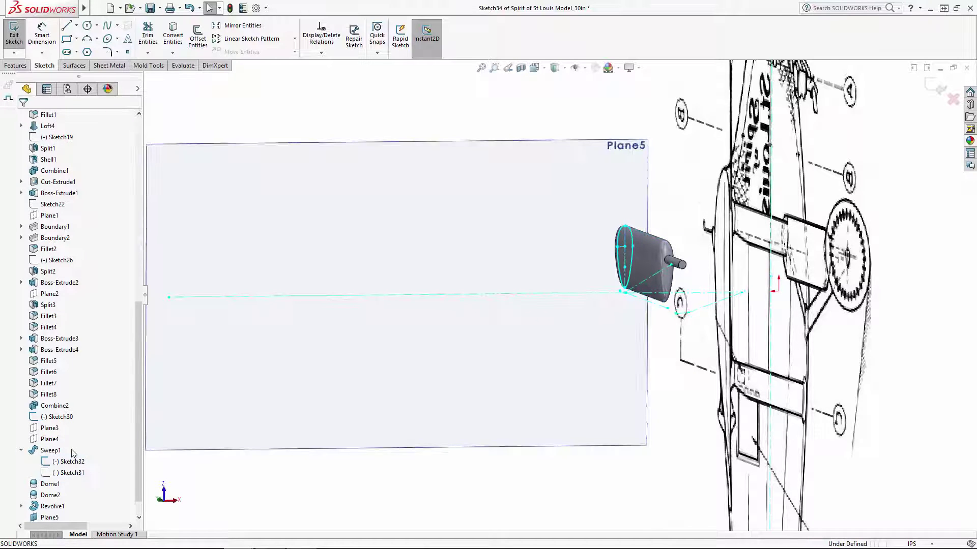
left_click(71, 473)
left_click(71, 460)
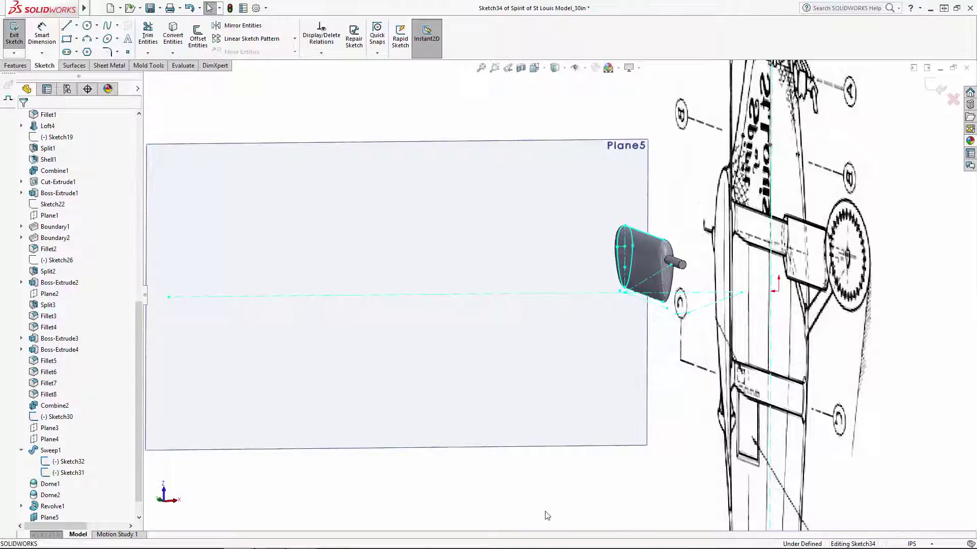
Step: Sketch a horizontal line on Plane5 running from near the plane's outer edge toward the strut, in front of the long Sketch30 line
scroll(576, 308, "up", 3)
scroll(576, 307, "down", 1)
left_click(77, 25)
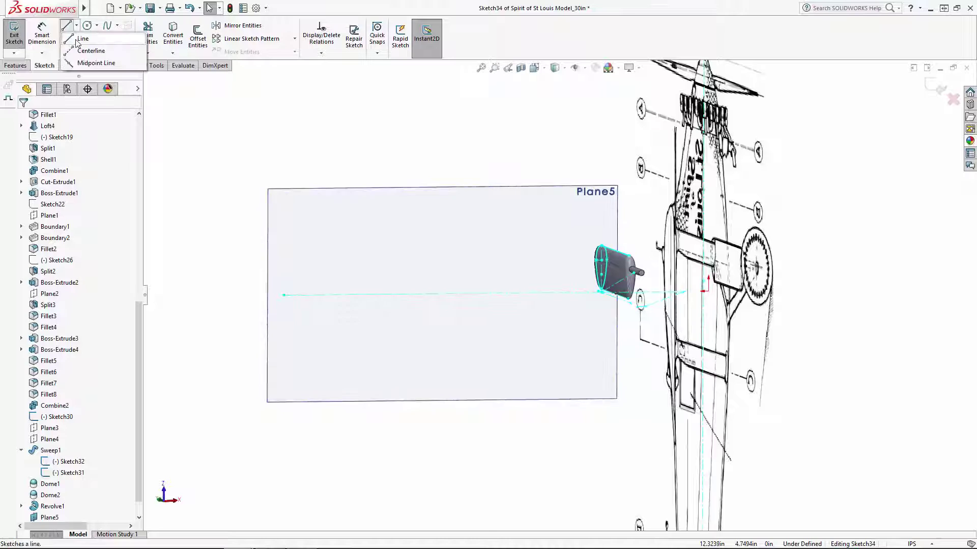
left_click(81, 39)
left_click(285, 257)
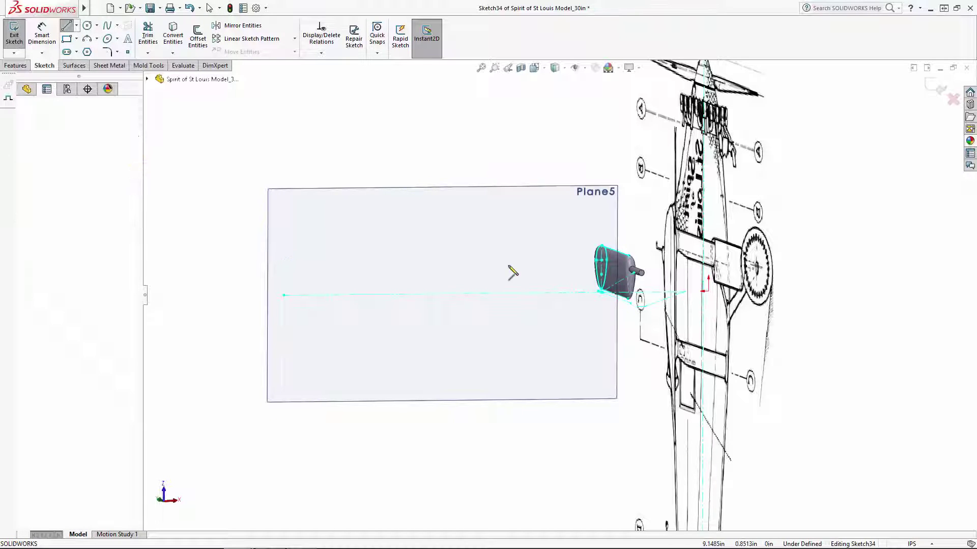
double_click(577, 254)
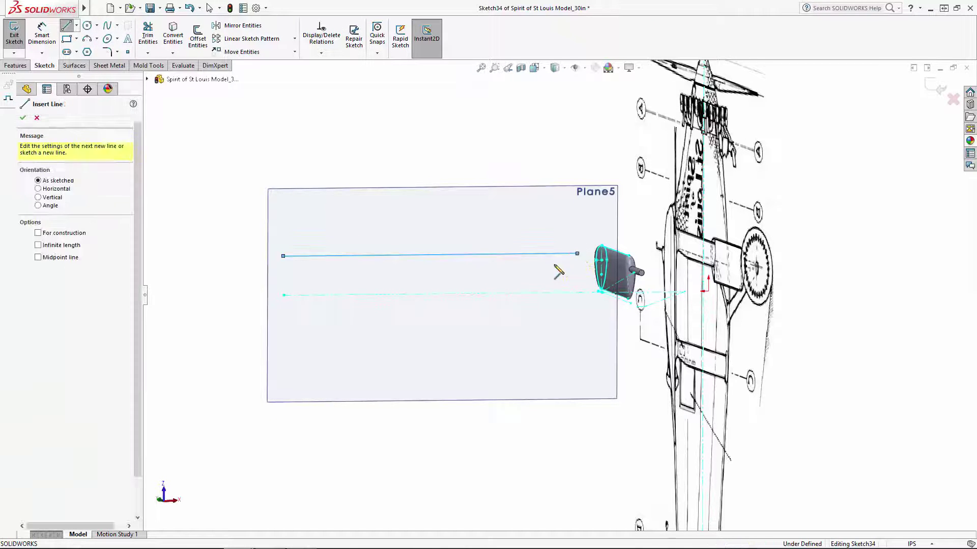
key("Escape")
Step: Sketch a horizontal centerline about 10.2 in long behind the long Sketch30 line, extending past the fuselage
left_click(76, 24)
left_click(82, 50)
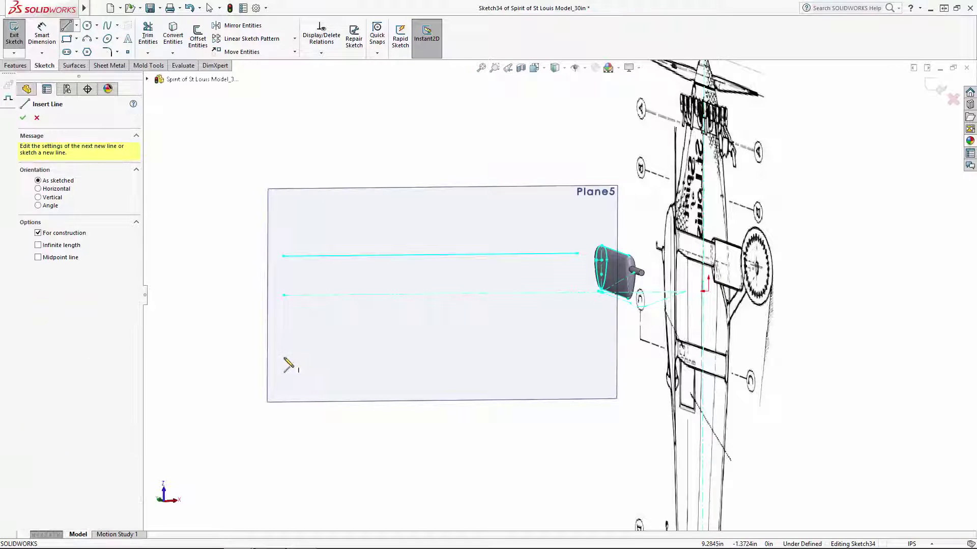
left_click(284, 358)
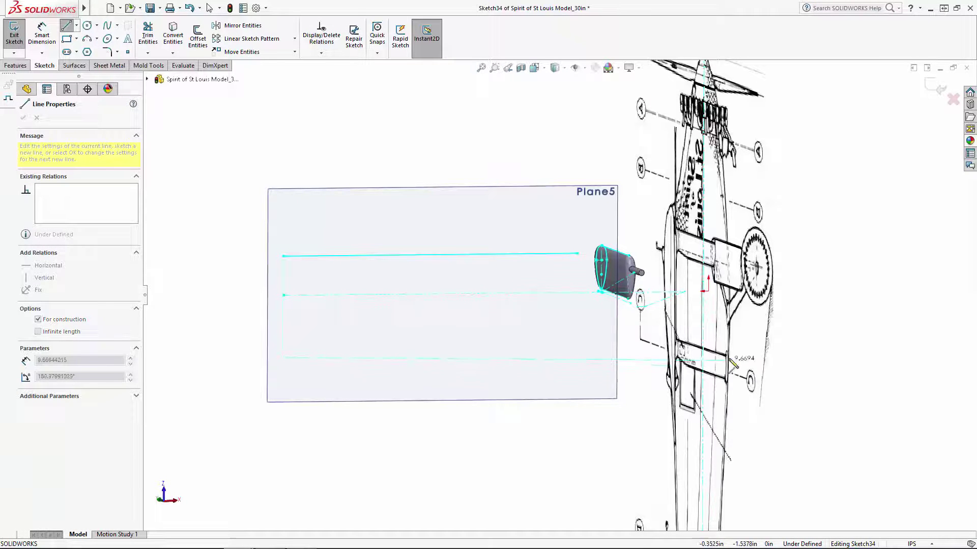
left_click(749, 355)
key("Escape")
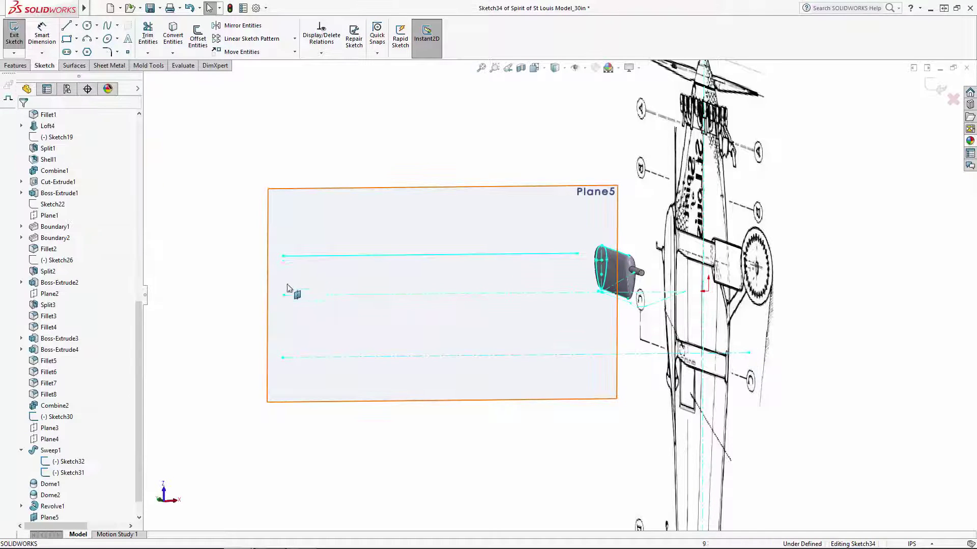
Step: Align the outer ends of the line and centerline with the long Sketch30 line's endpoint, and the line's inner end with the airfoil profile
left_click(284, 296)
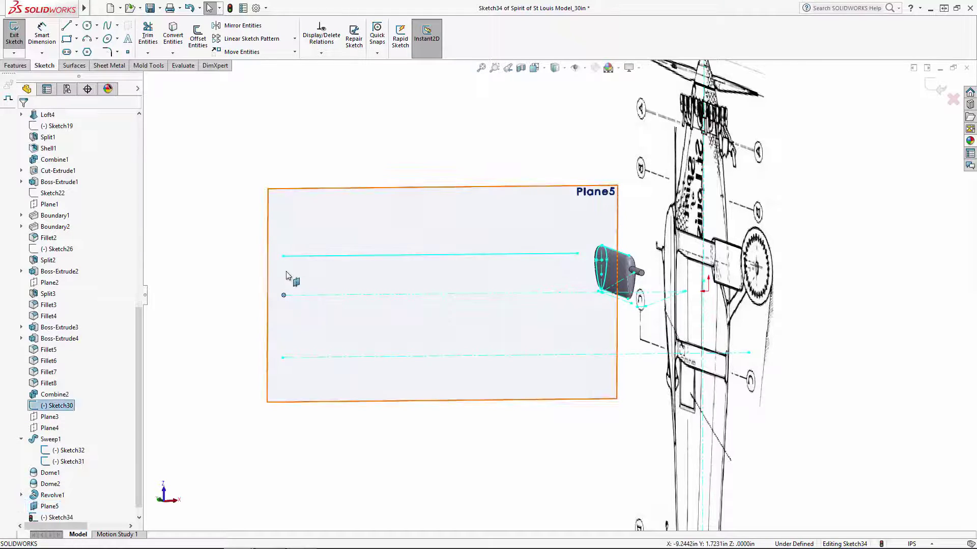
left_click(284, 257, "ctrl")
left_click(283, 359, "ctrl")
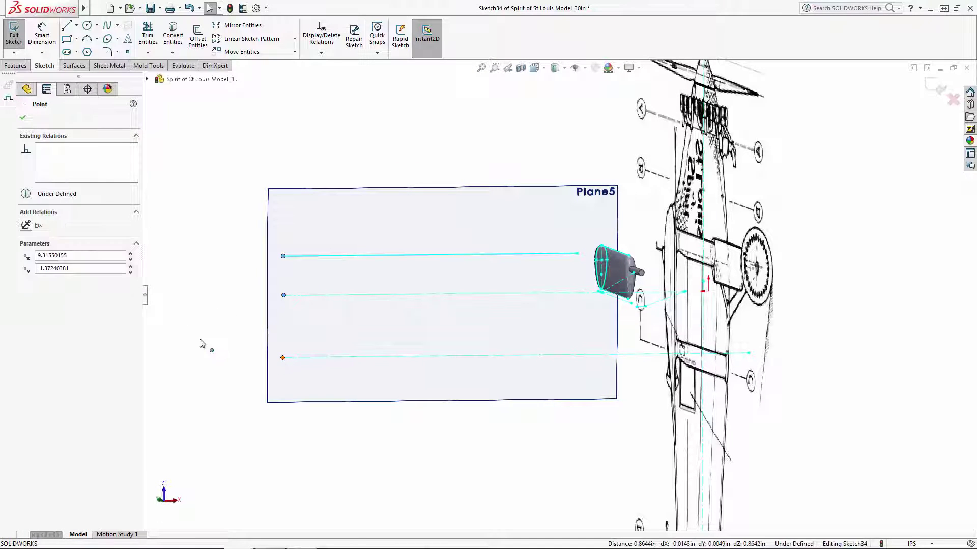
left_click(200, 332)
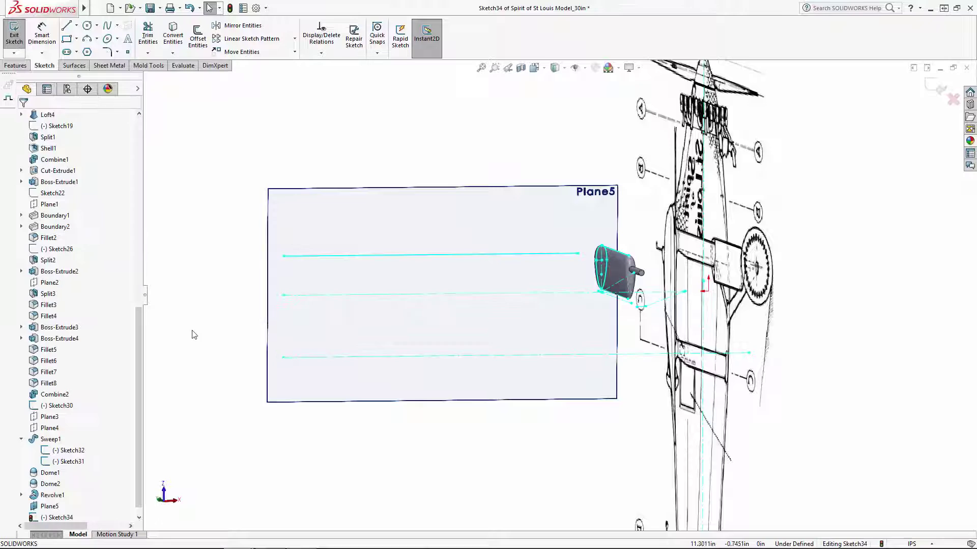
left_click(577, 255, "ctrl")
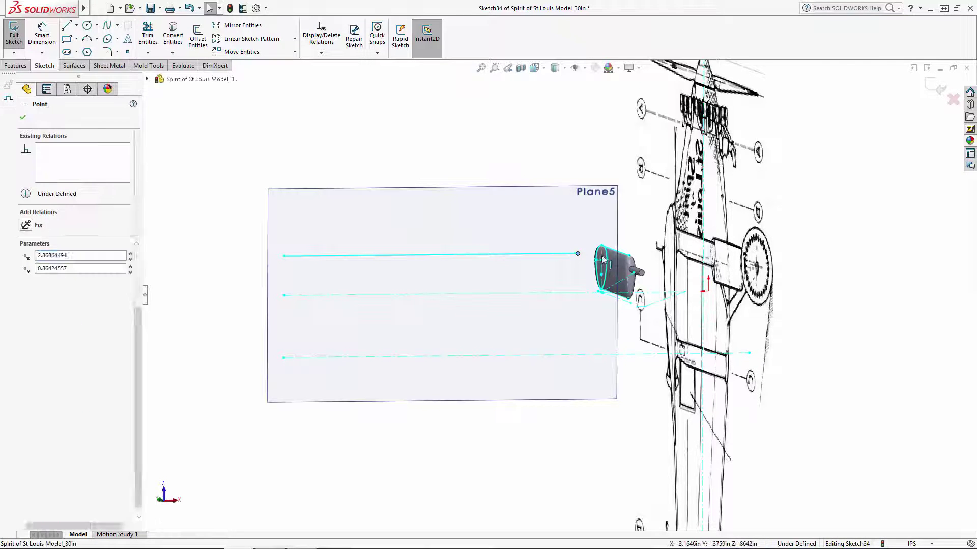
left_click(236, 265)
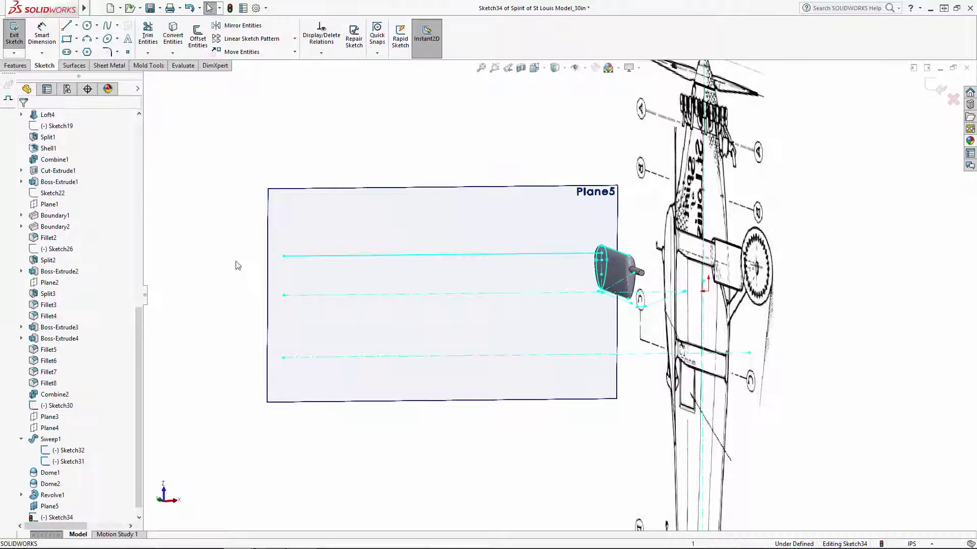
Step: Show the Combine2 body again as a reference for dimensioning the sketch
scroll(616, 353, "down", 2)
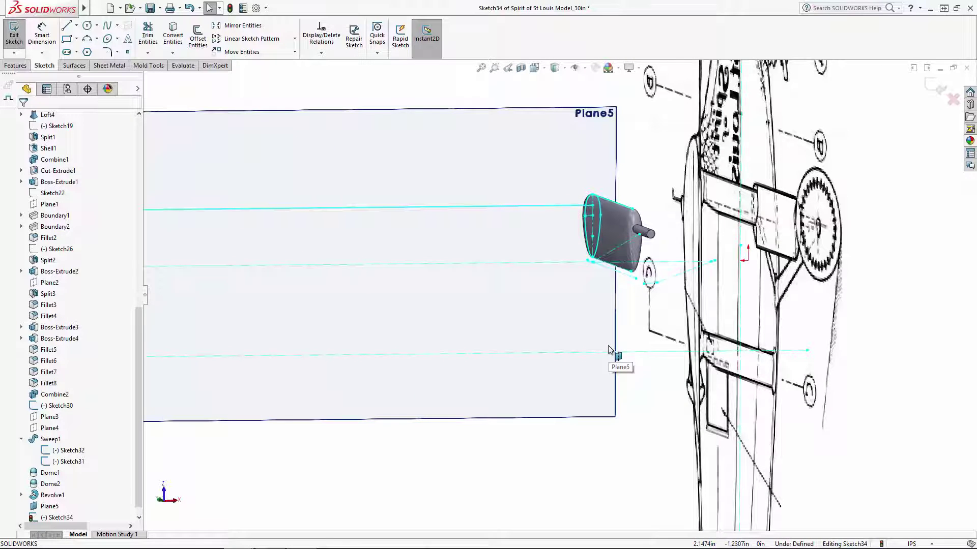
left_click_drag(137, 324, 137, 133)
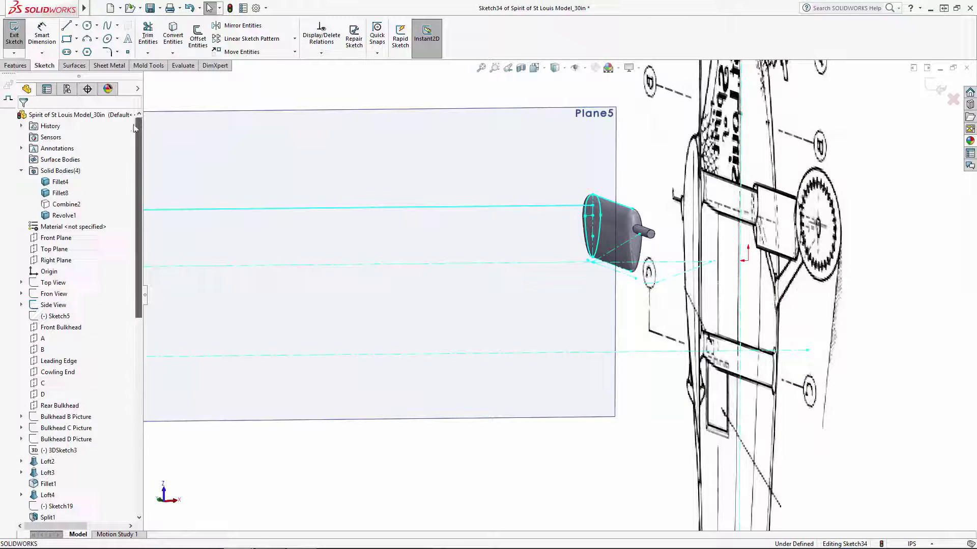
left_click(72, 203)
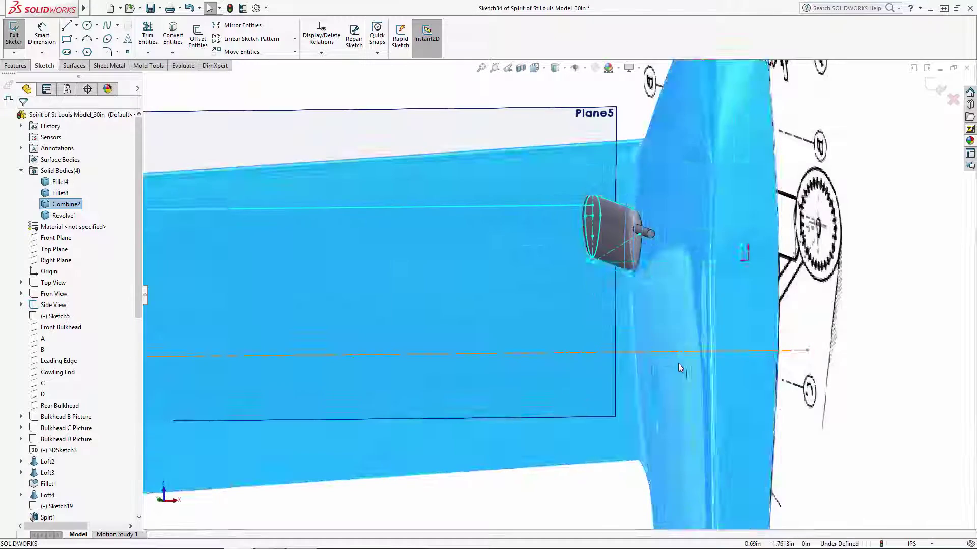
scroll(676, 351, "up", 5)
left_click(740, 286)
middle_click_drag(704, 286, 687, 254)
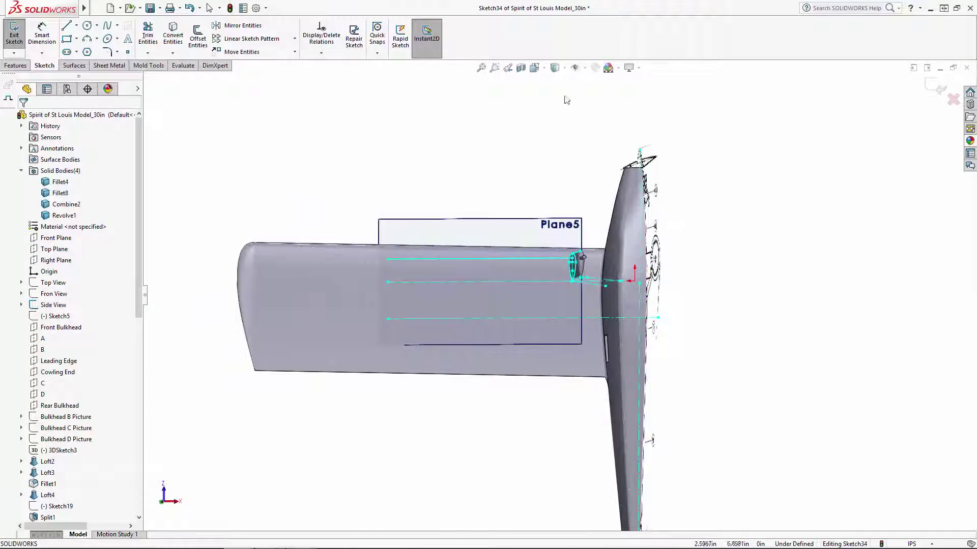
Step: Dimension the solid line 0.735 in from the wing's leading edge
left_click(534, 67)
left_click(595, 131)
scroll(470, 173, "down", 4)
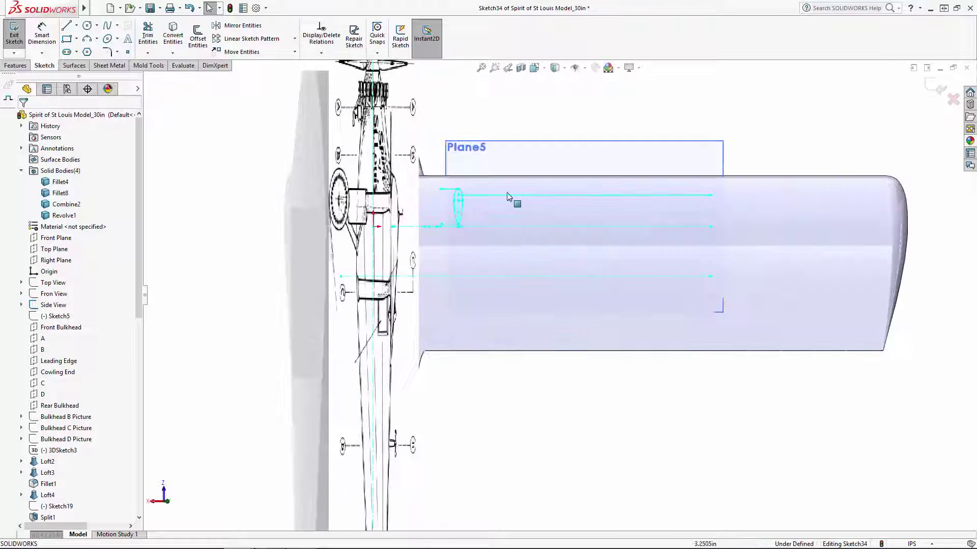
right_click_drag(526, 211, 525, 192)
left_click(555, 198)
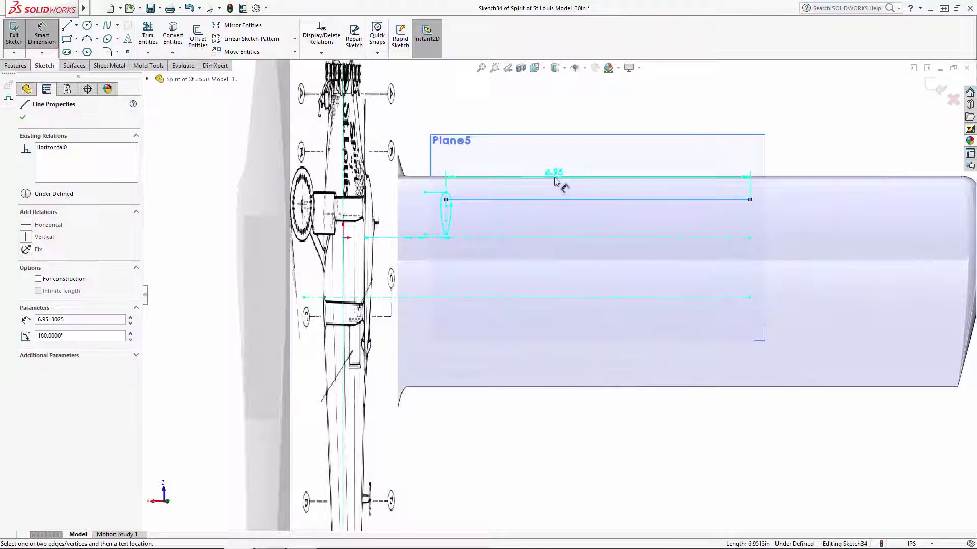
left_click(558, 177)
left_click(562, 121)
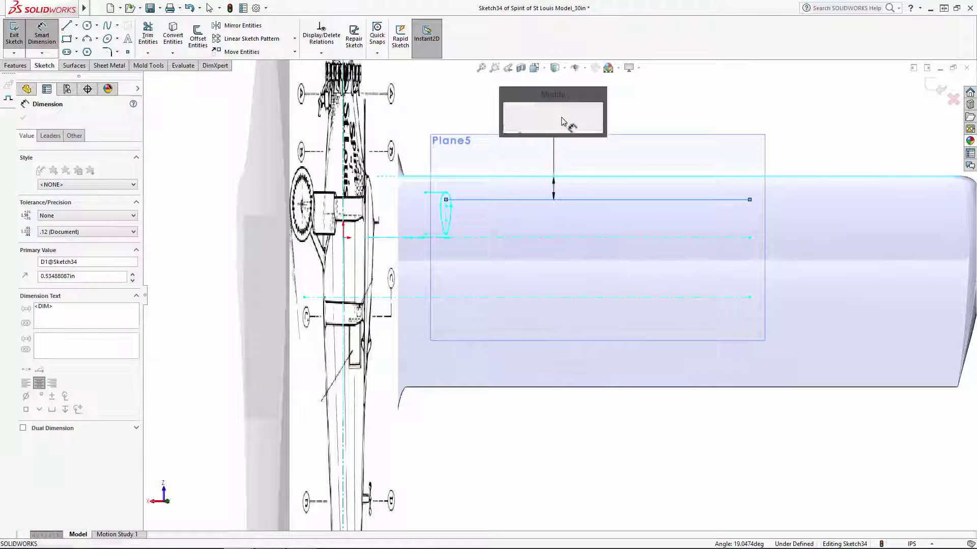
key("Return")
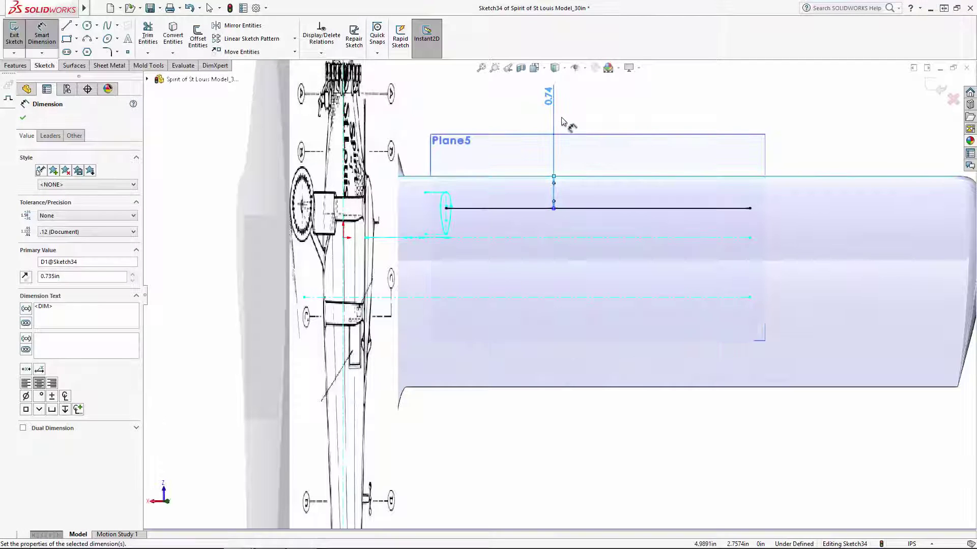
key("Escape")
Step: Dimension the spacing between the solid line and the centerline as 2.38 in
scroll(605, 298, "up", 2)
left_click(43, 43)
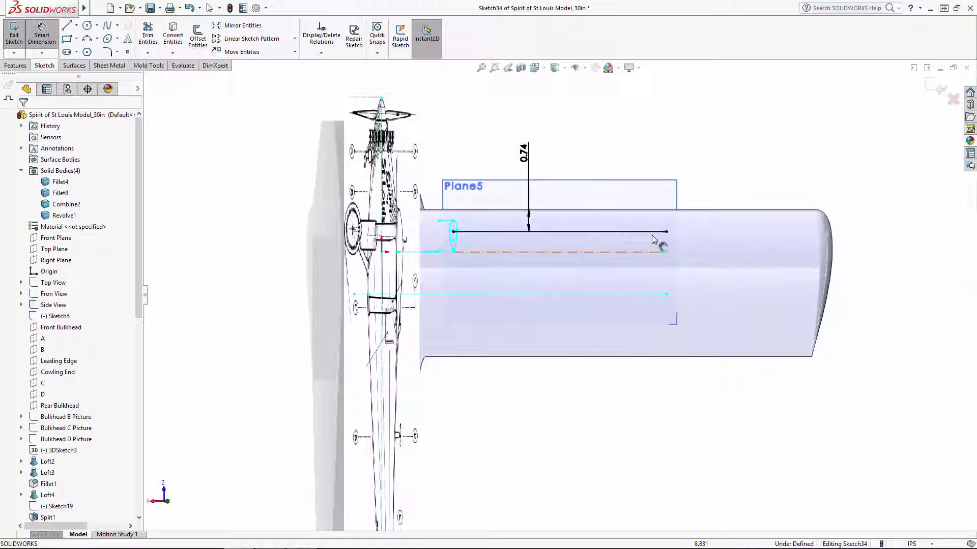
left_click(656, 281)
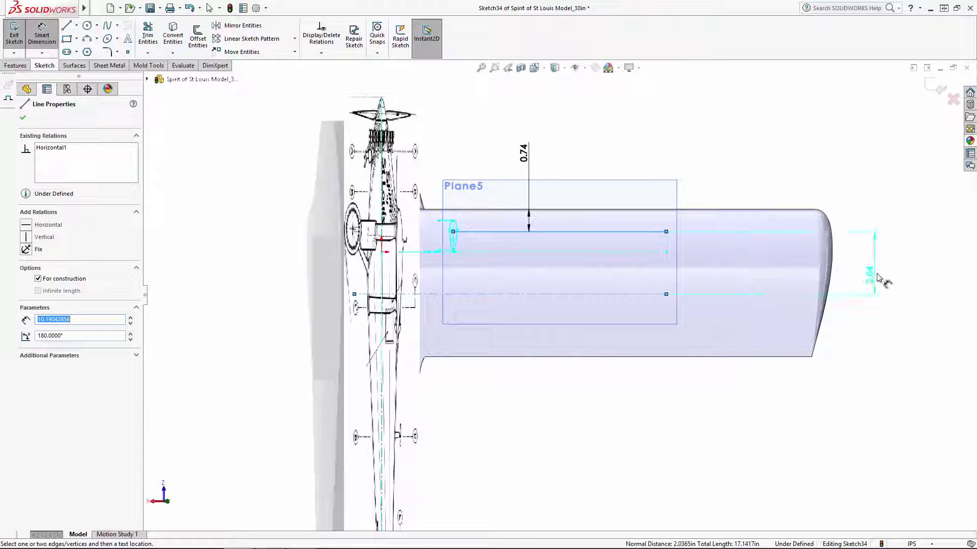
left_click(879, 275)
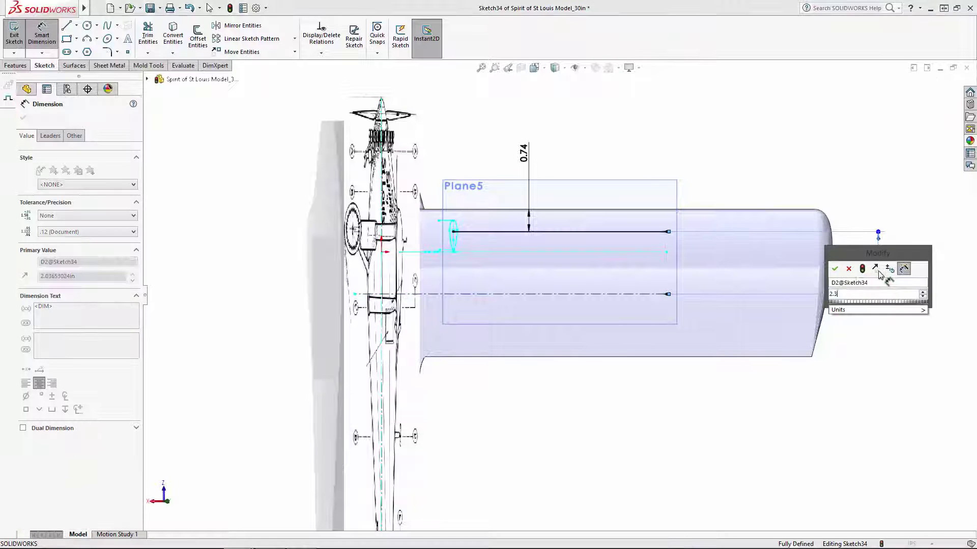
type("2.38")
key("Return")
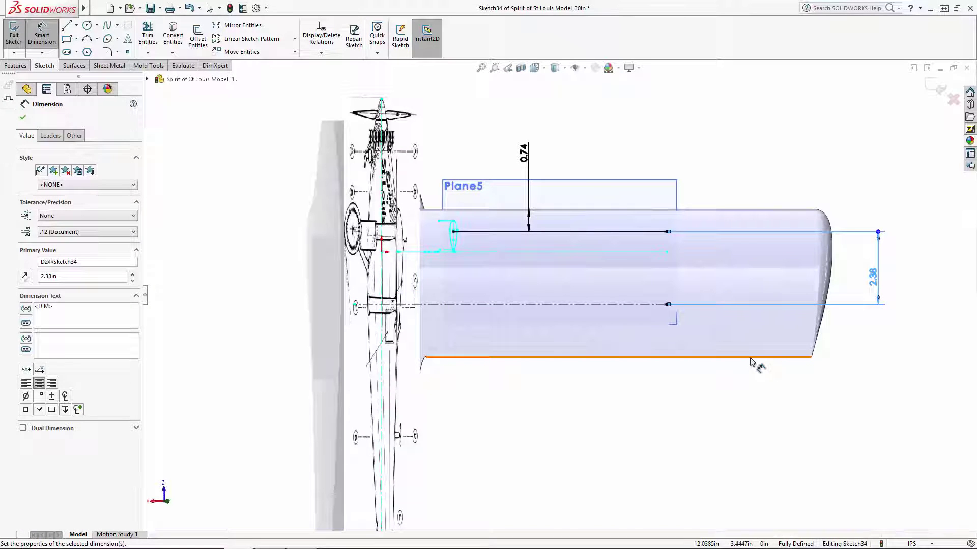
Step: Dimension the centerline's inner endpoint 0.35 in from the fuselage's lengthwise centerline
scroll(560, 345, "up", 4)
middle_click_drag(514, 330, 532, 292)
scroll(510, 381, "down", 7)
mouse_move(524, 341)
middle_mouse_down()
mouse_move(566, 218)
mouse_move(550, 100)
mouse_move(534, 99)
middle_mouse_up()
key("Escape")
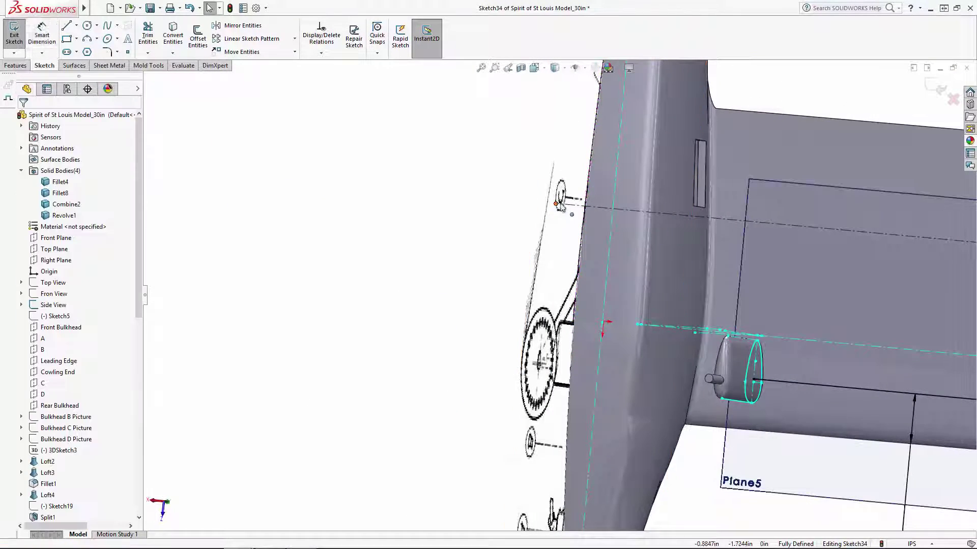
left_click(613, 209)
scroll(642, 261, "up", 5)
scroll(625, 262, "down", 2)
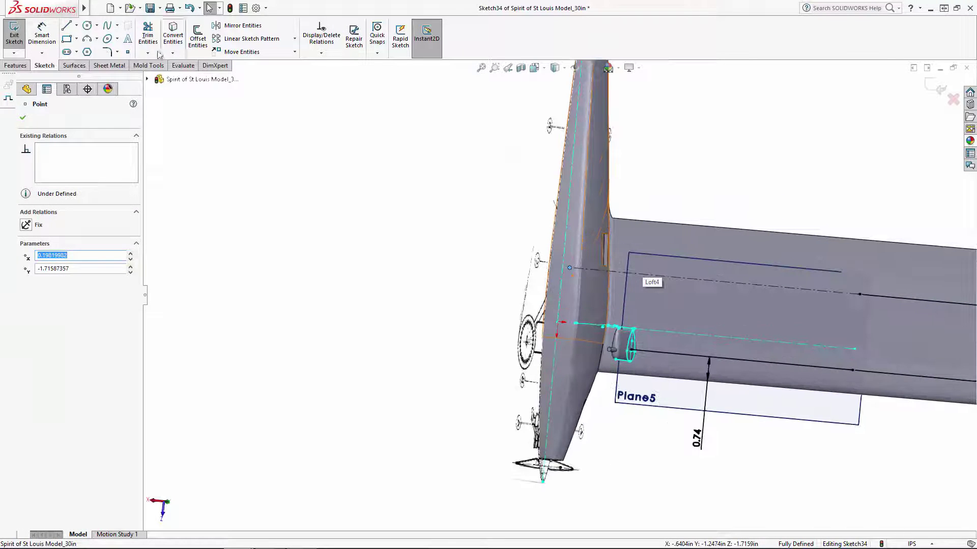
left_click(42, 35)
key("Escape")
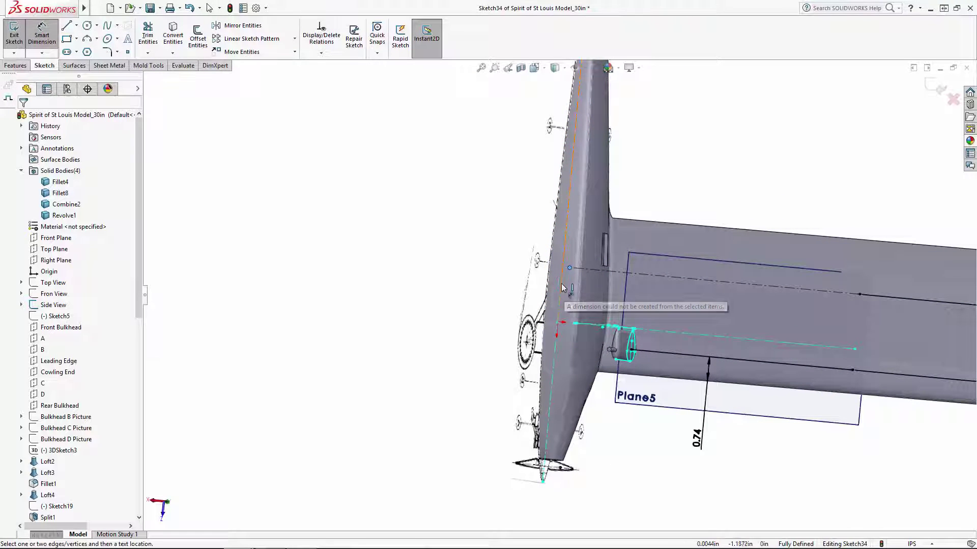
left_click(562, 286)
left_click(480, 226)
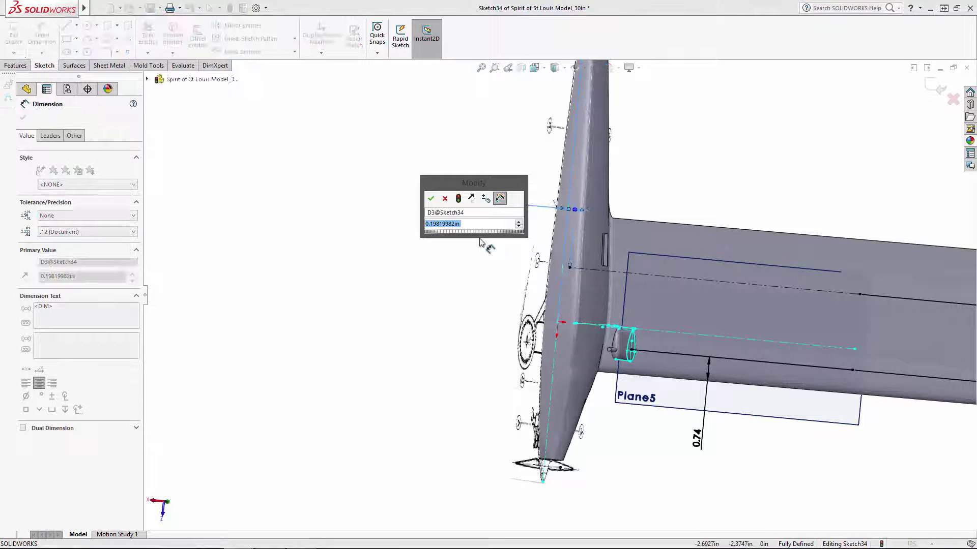
key("Return")
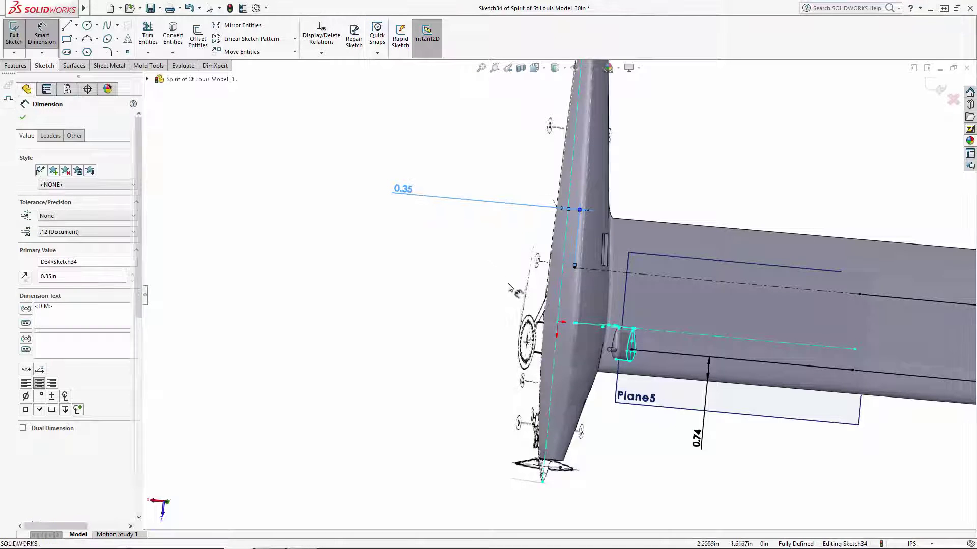
key("Escape")
Step: Hide the Combine2 body so the strut sketch can be compared with the side-view drawing
scroll(544, 290, "up", 4)
middle_click_drag(662, 283, 565, 277)
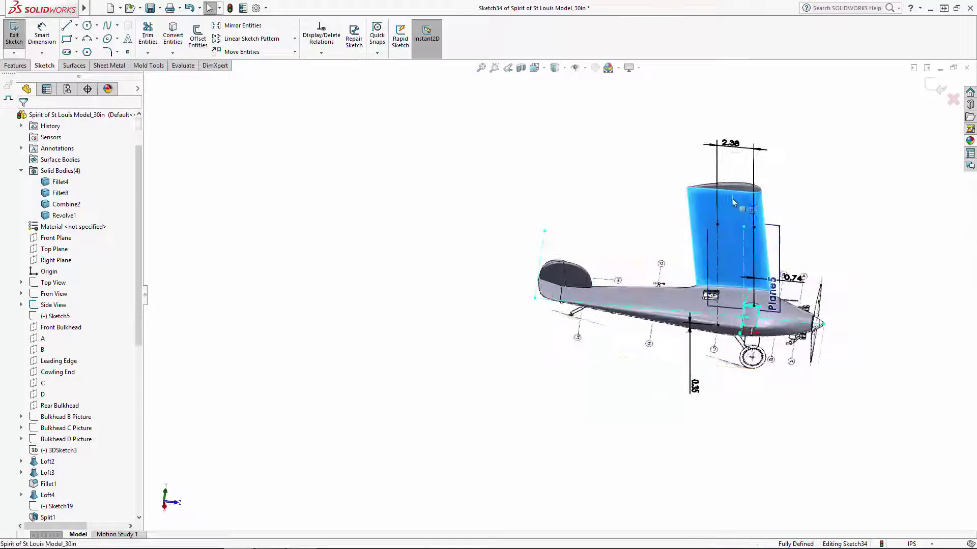
scroll(71, 153, "down", 2)
left_click(71, 148)
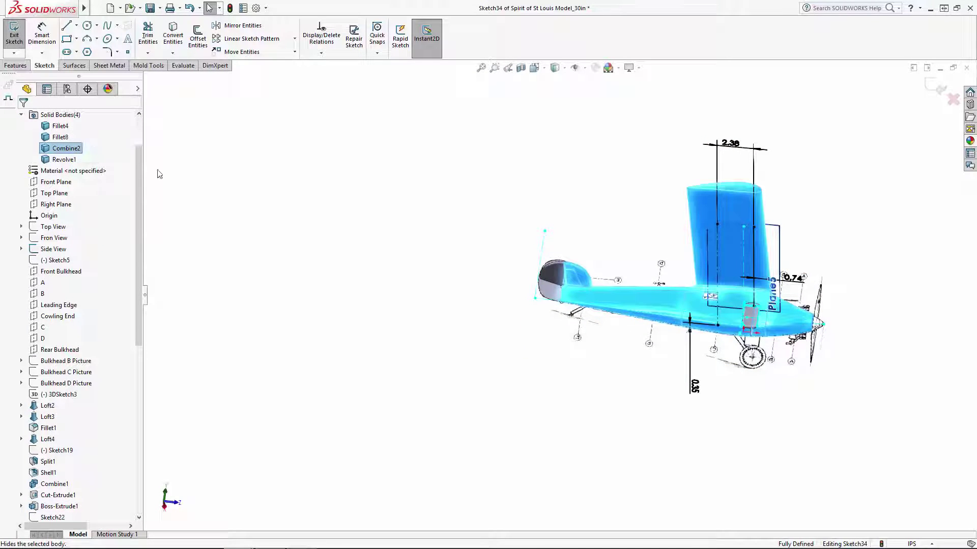
scroll(811, 312, "down", 3)
middle_click_drag(744, 275, 745, 364)
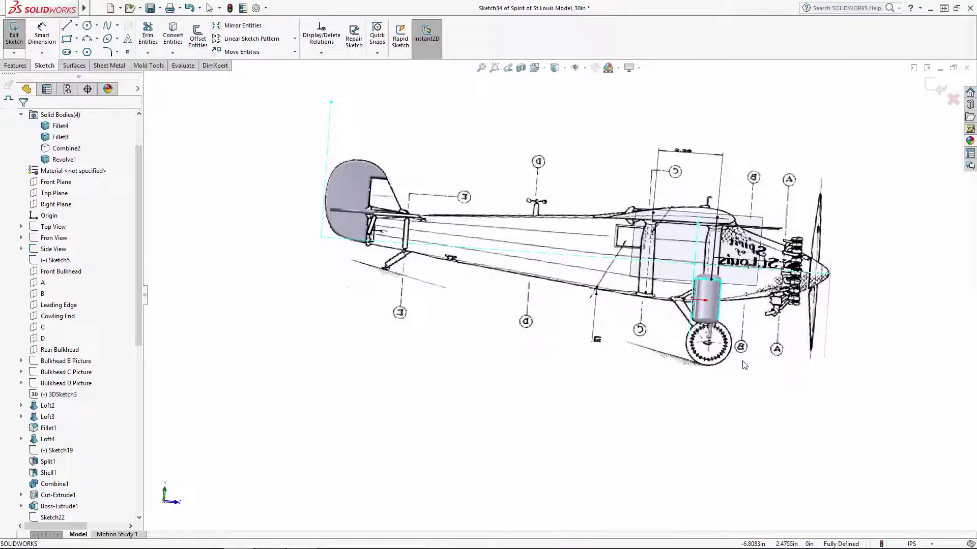
middle_click_drag(692, 245, 695, 205)
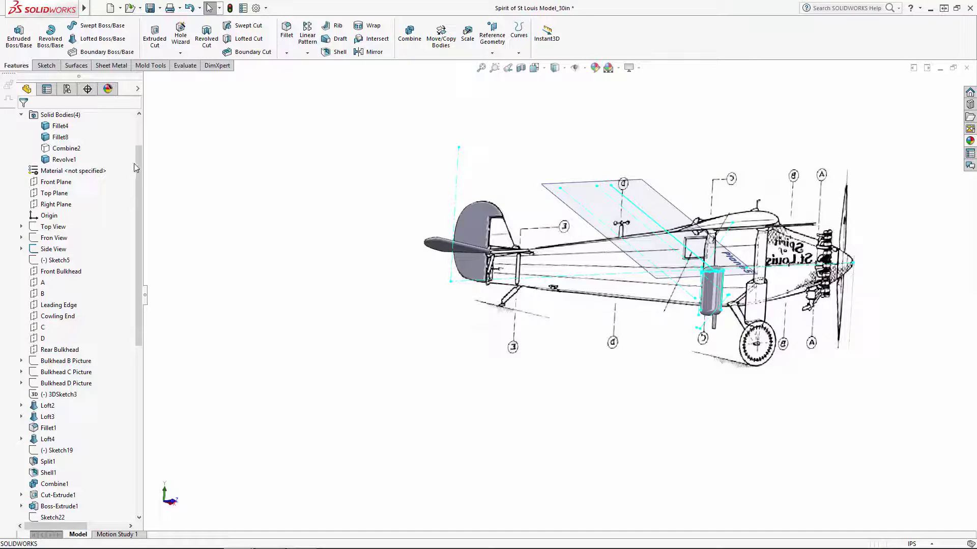
Step: Edit Sketch34 again, connect the outer ends of the solid line and the centerline with a construction line, and close the sketch
left_click_drag(136, 167, 137, 333)
left_click(52, 506)
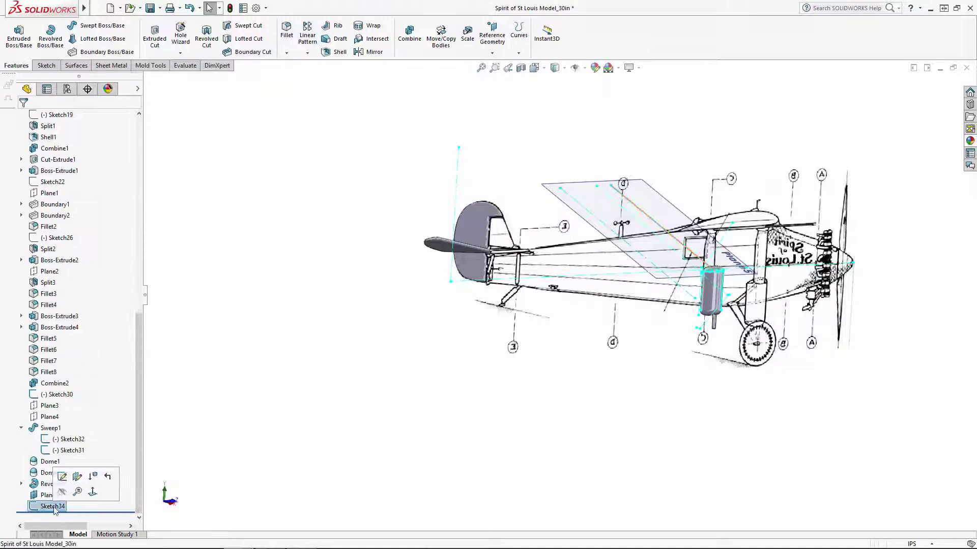
left_click(90, 466)
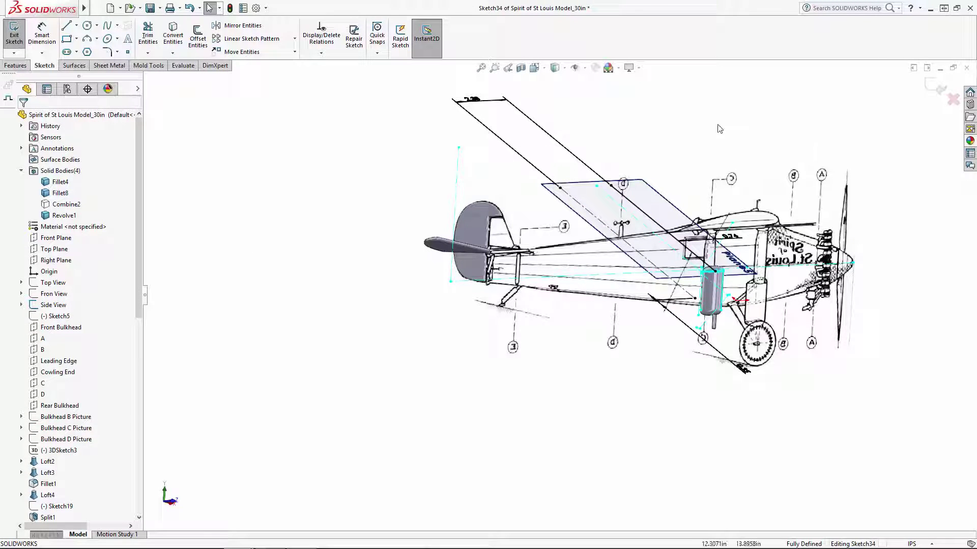
left_click(66, 26)
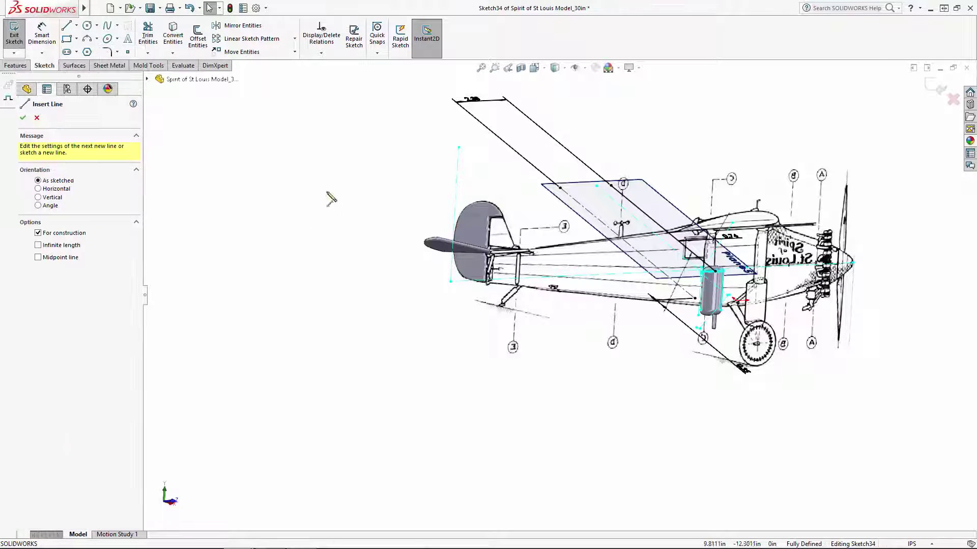
middle_click_drag(331, 196, 381, 130)
scroll(708, 122, "down", 5)
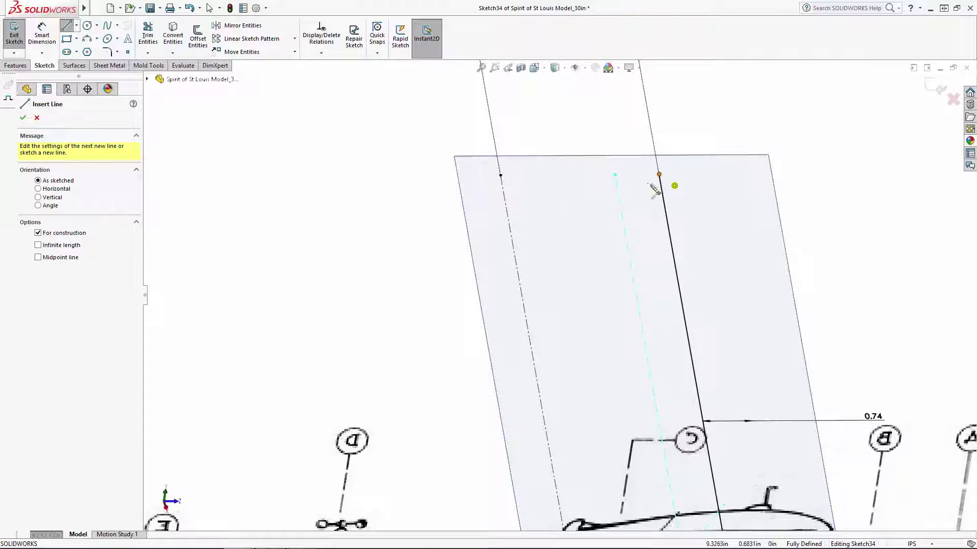
left_click(659, 174)
left_click(659, 175)
key("Escape")
scroll(559, 295, "up", 3)
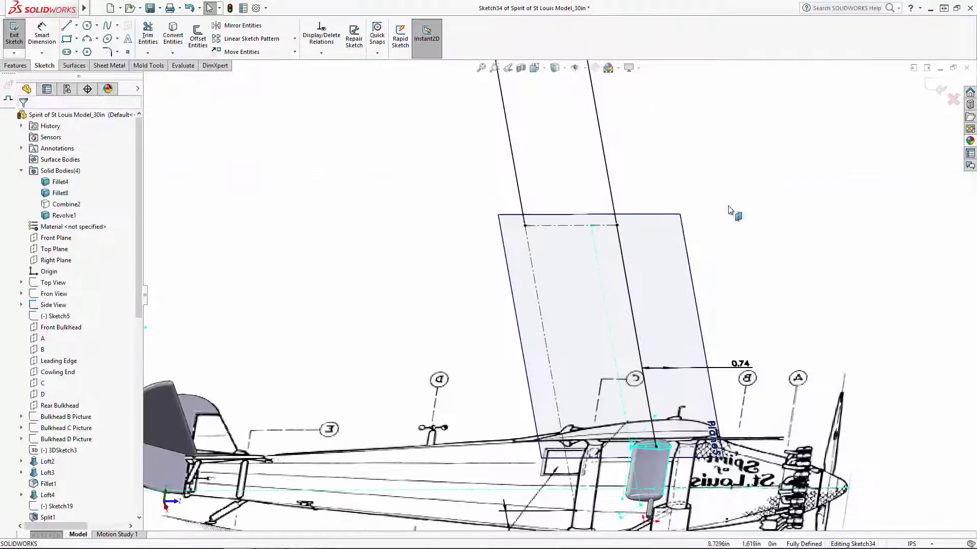
left_click(925, 87)
Step: Start a sketch on Plane5 and convert the rear strut's centerline from Sketch34 into a solid line
scroll(737, 207, "up", 5)
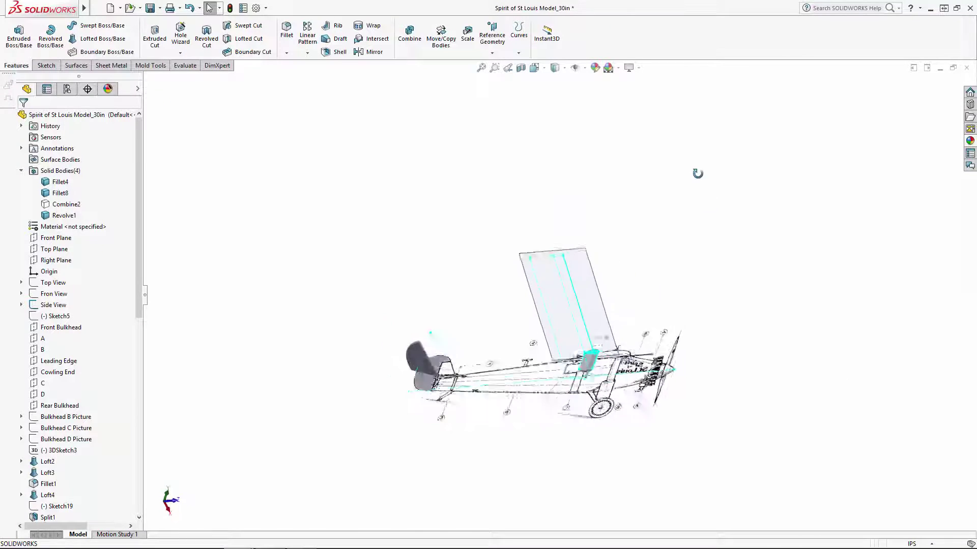
scroll(681, 226, "down", 5)
left_click(489, 280)
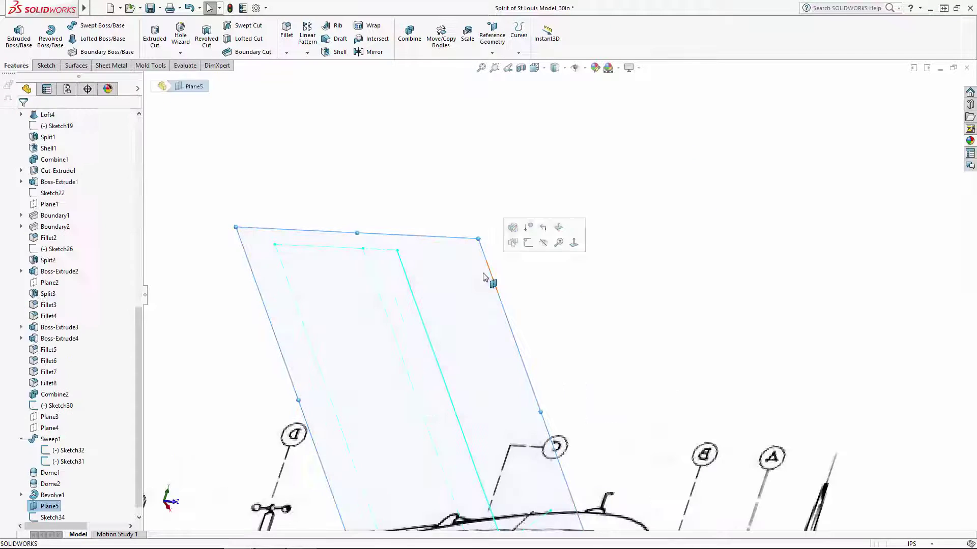
left_click(449, 134)
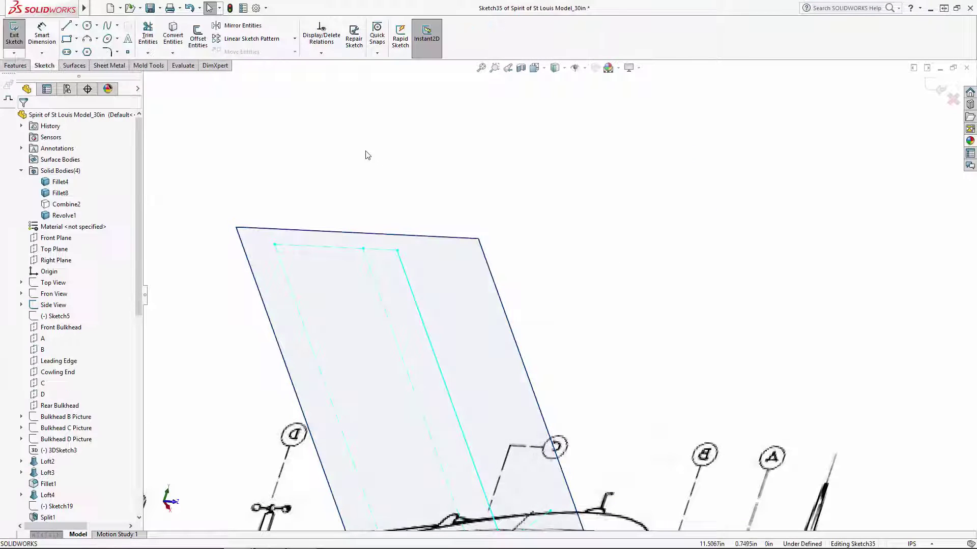
left_click(179, 43)
left_click(279, 256)
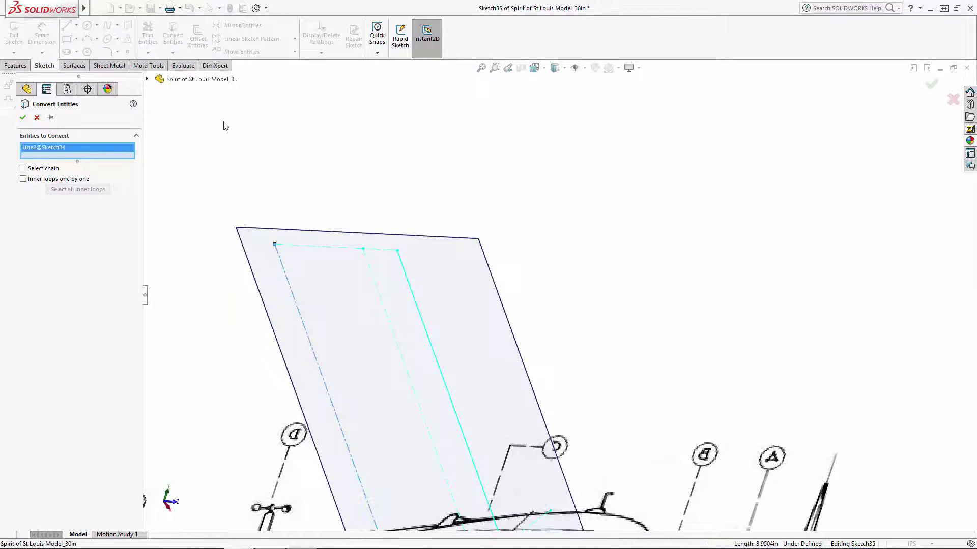
left_click(23, 118)
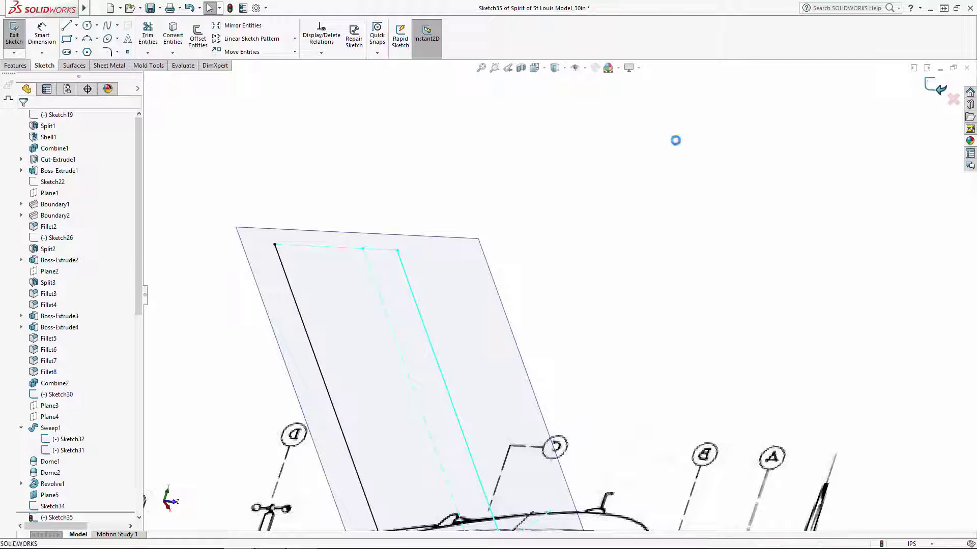
Step: Create a reference plane through the construction line joining the struts' outer ends, perpendicular to Plane5
left_click(470, 31)
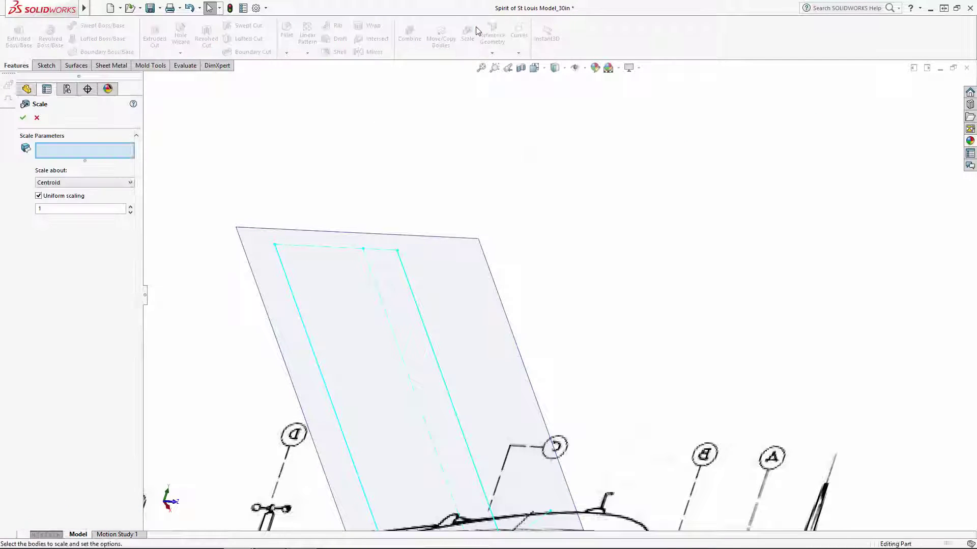
key("Escape")
left_click(496, 39)
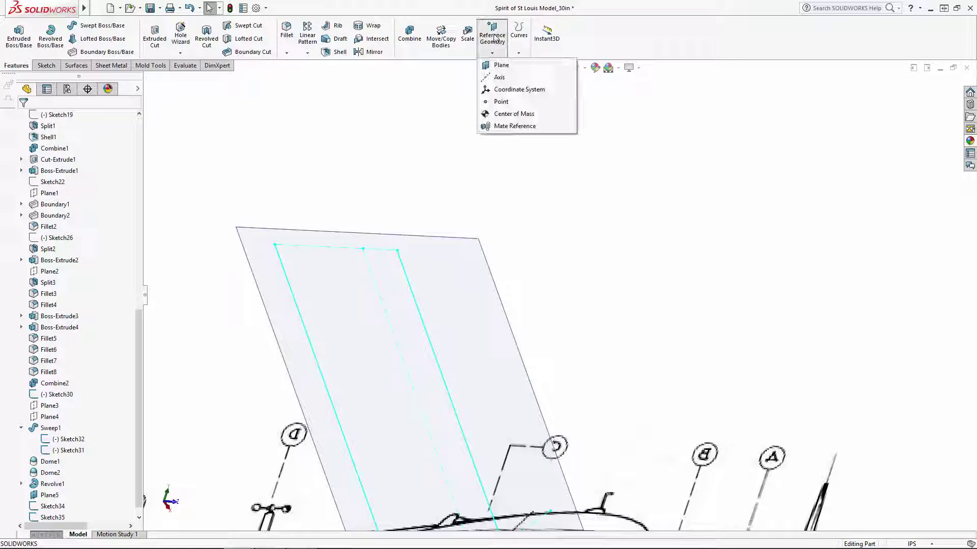
left_click(499, 64)
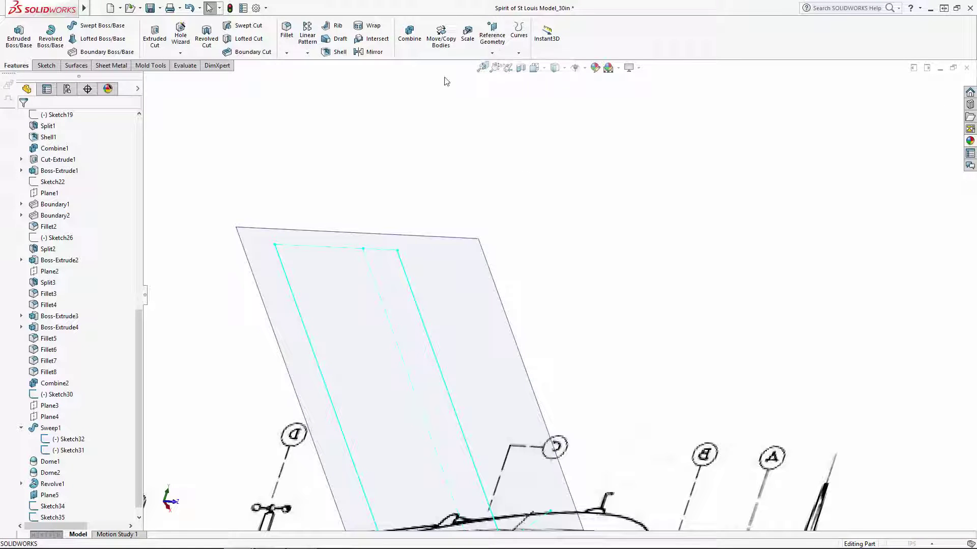
left_click(324, 249)
left_click(428, 263)
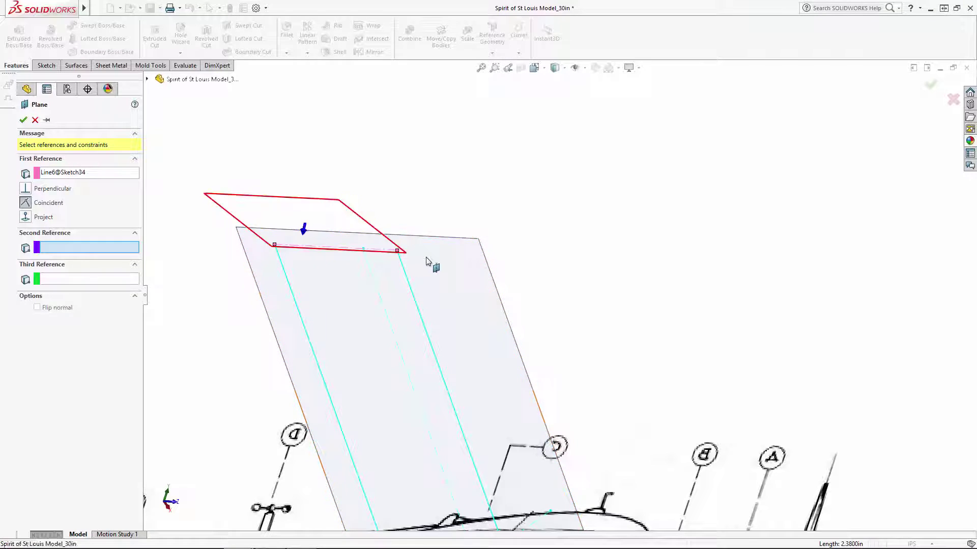
left_click(937, 90)
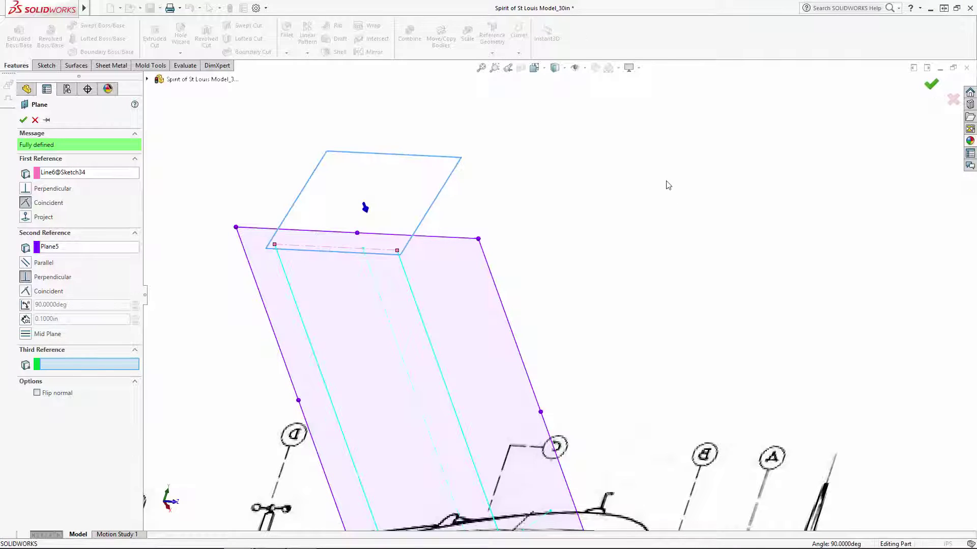
left_click(630, 159)
Step: Start a new sketch on Plane6 at the outer ends of the strut lines
scroll(630, 167, "up", 3)
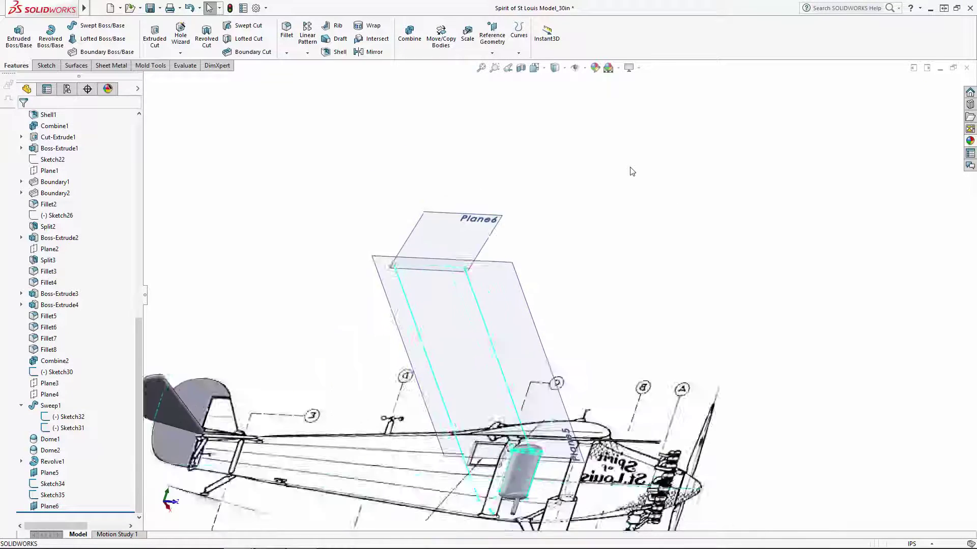
scroll(632, 171, "up", 2)
left_click(506, 253)
left_click(553, 221)
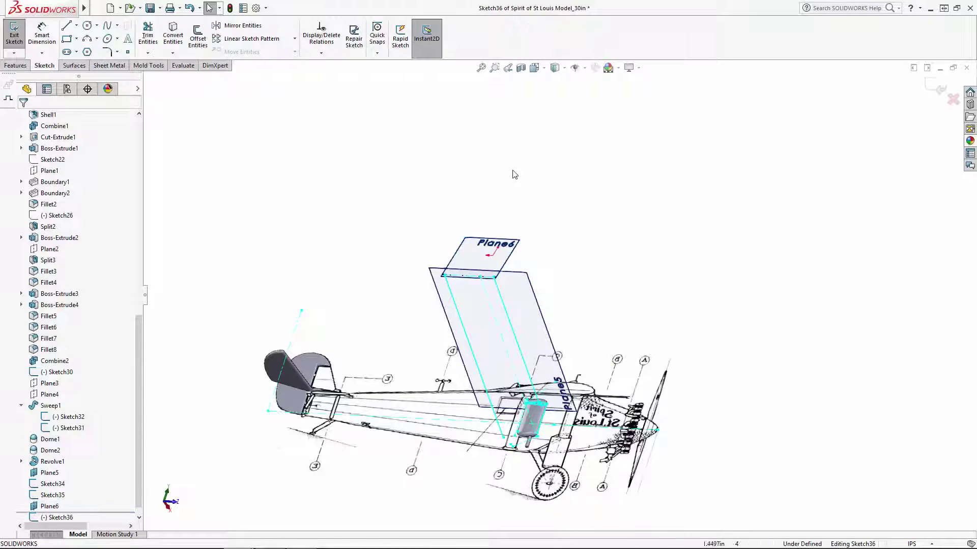
left_click(534, 68)
left_click(596, 130)
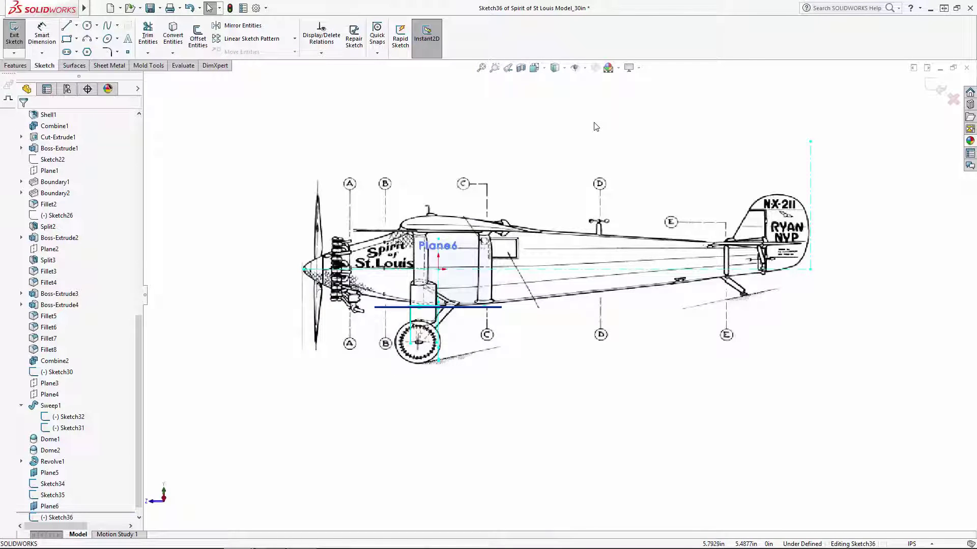
key("ctrl+8")
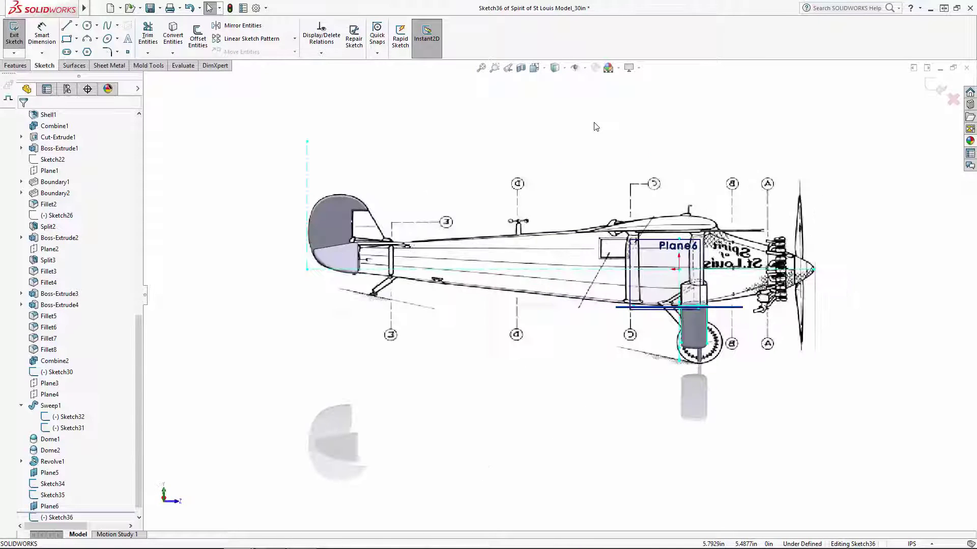
scroll(664, 325, "down", 2)
middle_click_drag(664, 326, 517, 285, "ctrl")
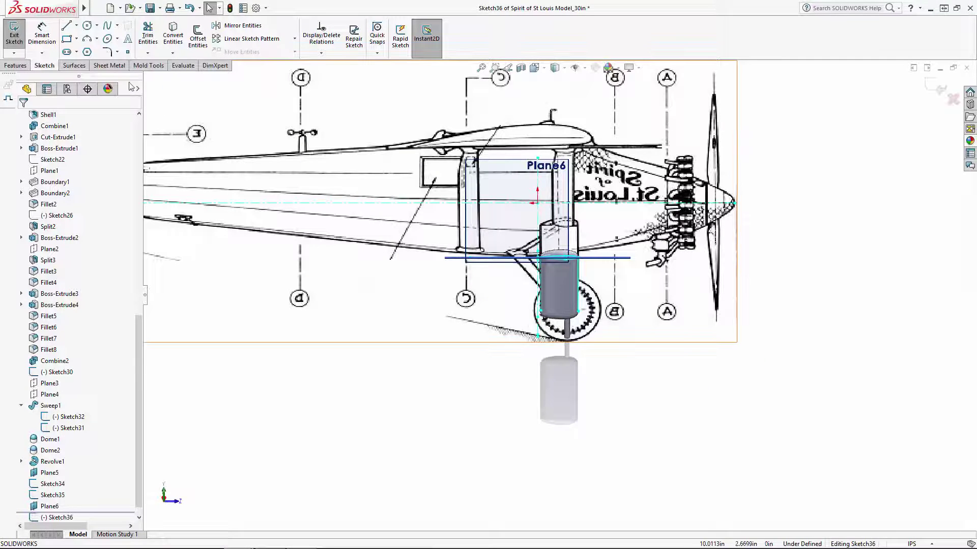
Step: Draw an ellipse about 0.16 in wide centered on the rear strut line's outer endpoint, with its long axis along the construction line
key("Left")
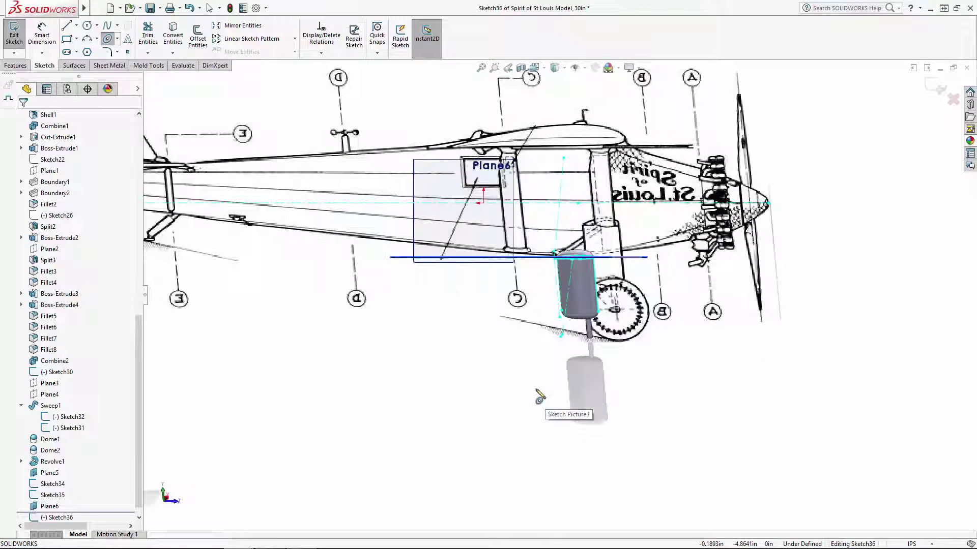
mouse_move(529, 378)
middle_mouse_down()
mouse_move(530, 394)
mouse_move(447, 323)
middle_mouse_up()
scroll(501, 262, "down", 10)
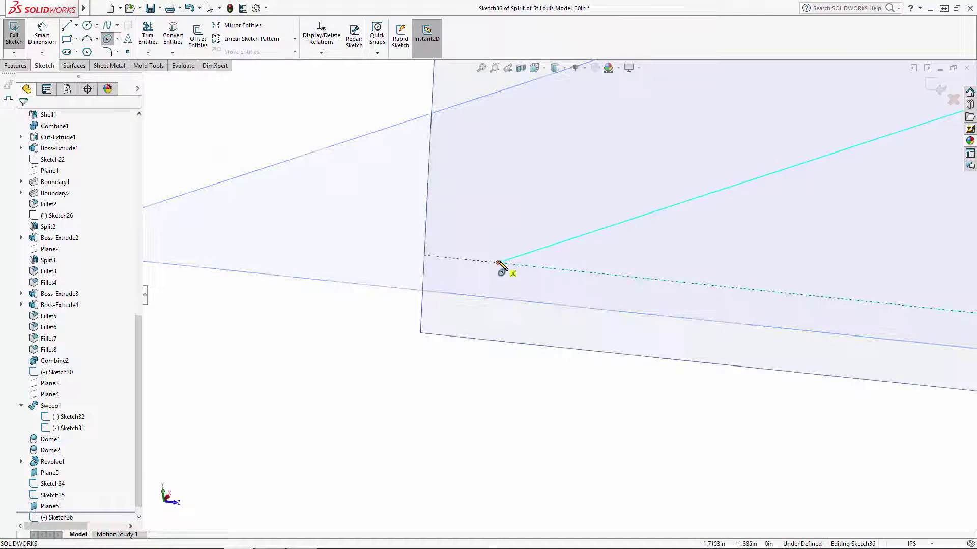
left_click(501, 235)
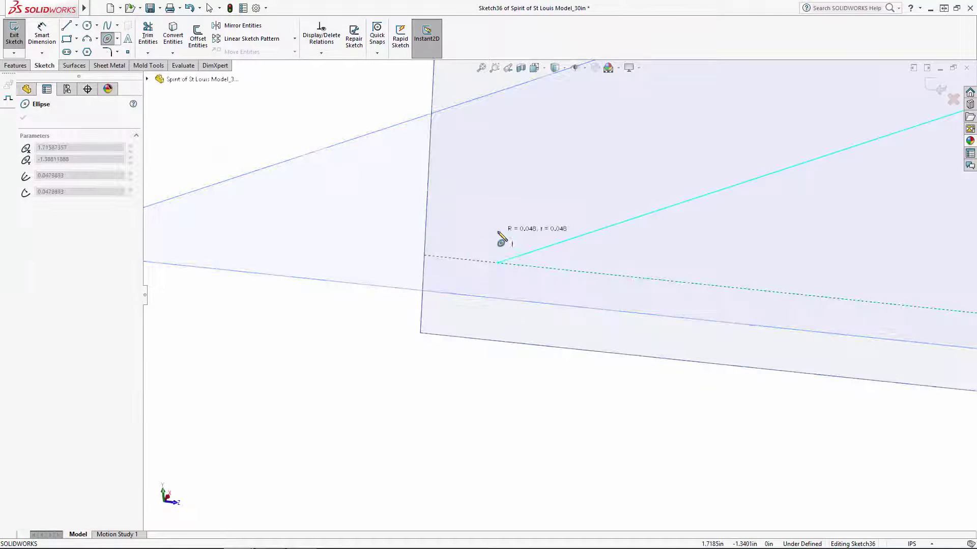
left_click(546, 269)
key("Escape")
Step: Dimension the ellipse's long axis as 0.55 in
left_click(42, 35)
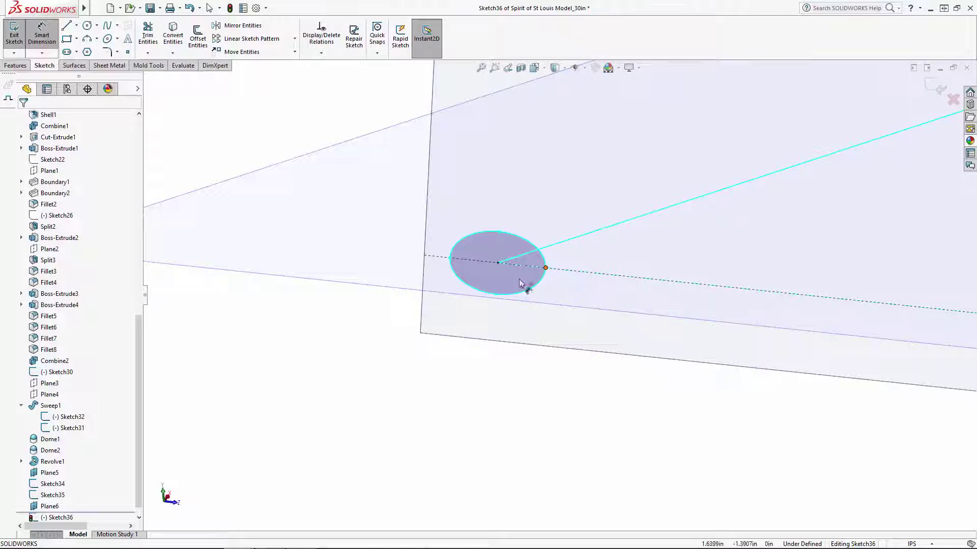
left_click(451, 265)
left_click(525, 204)
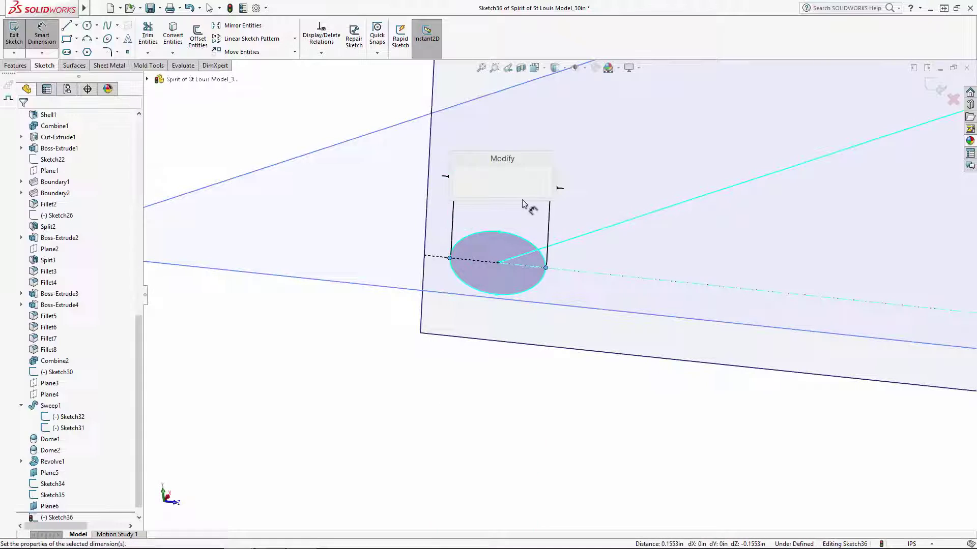
type("0.155")
key("Return")
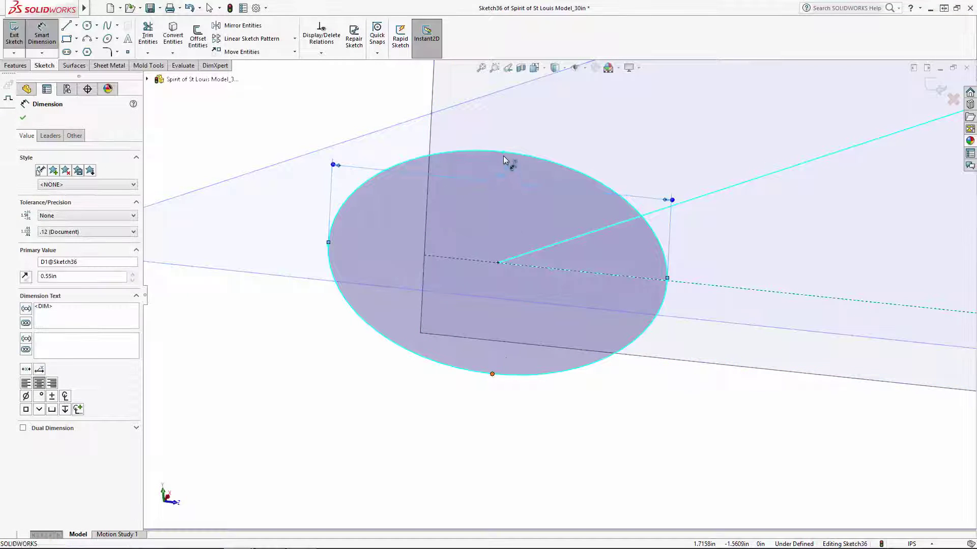
Step: Dimension the ellipse's short axis as 0.2 in
left_click(504, 156)
left_click(272, 227)
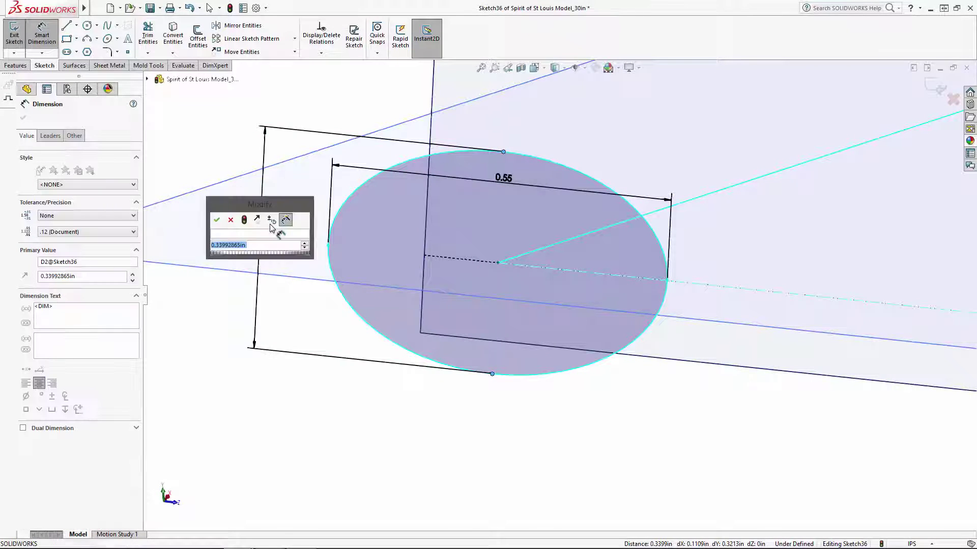
type("0.2")
key("Return")
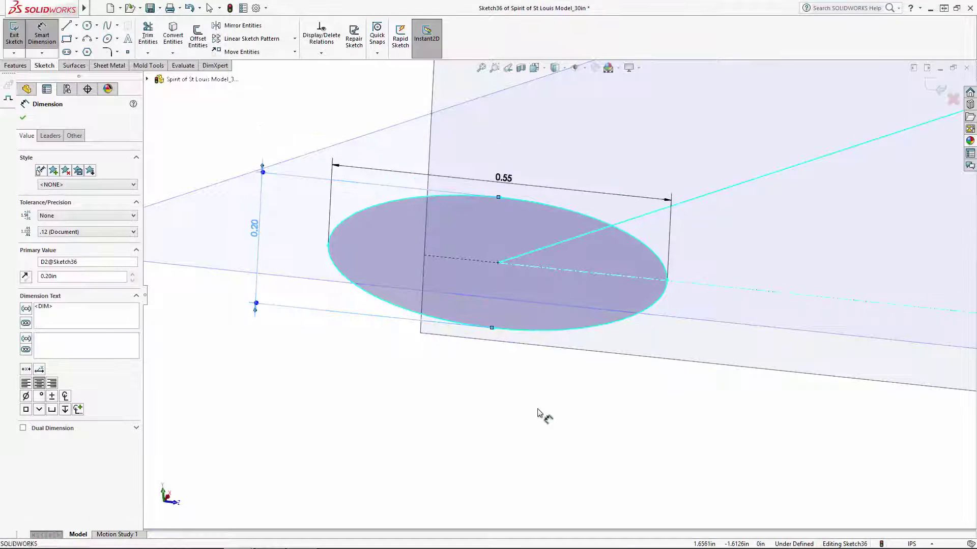
key("Escape")
Step: Constrain the ellipse's long-axis endpoint onto the construction line joining the strut ends, fully defining the rear profile
scroll(539, 413, "up", 10)
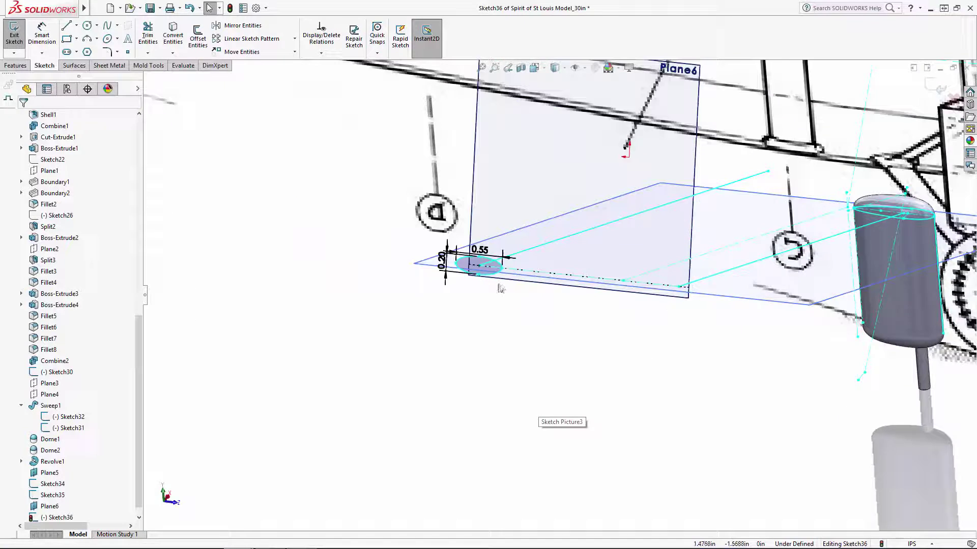
scroll(501, 288, "up", 5)
left_click_drag(517, 244, 505, 283)
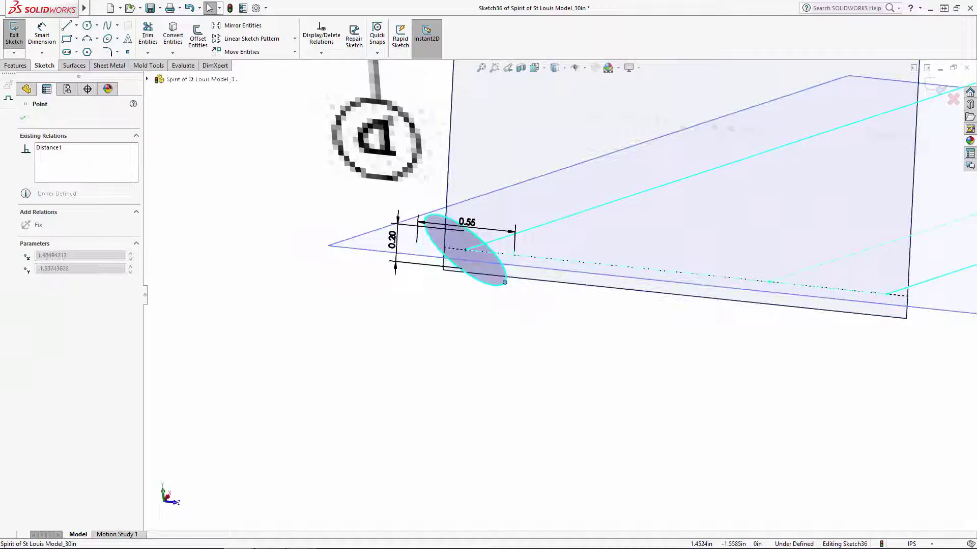
left_click(529, 257, "ctrl")
left_click(29, 296)
left_click(462, 429)
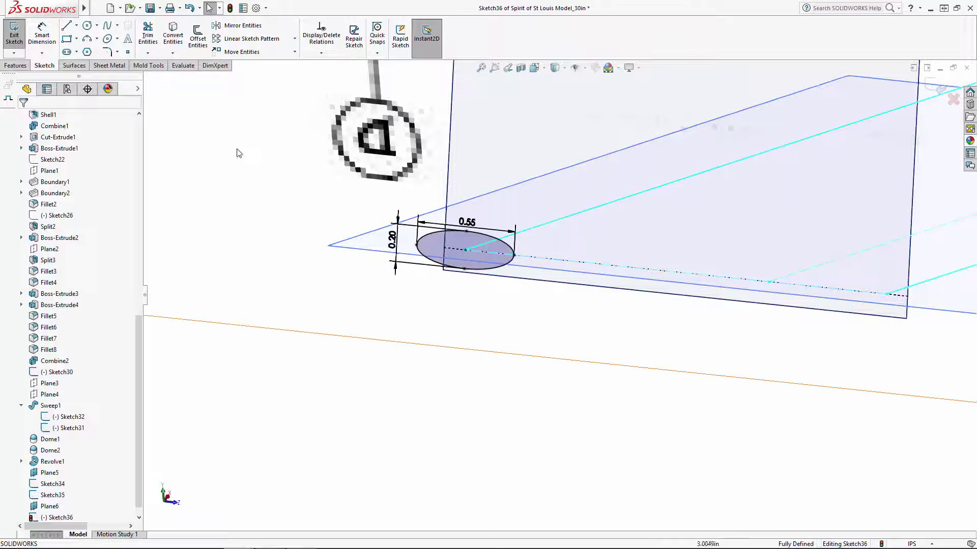
Step: Draw a second ellipse about 0.68 in long and 0.2 in wide on the front strut line's outer endpoint, aligned with the construction line
left_click(107, 40)
left_click(886, 294)
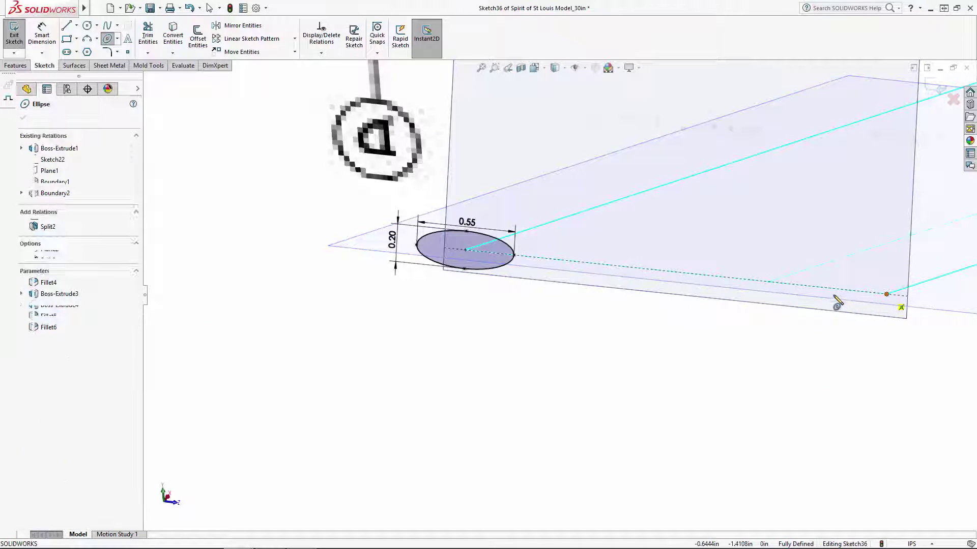
left_click(827, 289)
left_click(884, 275)
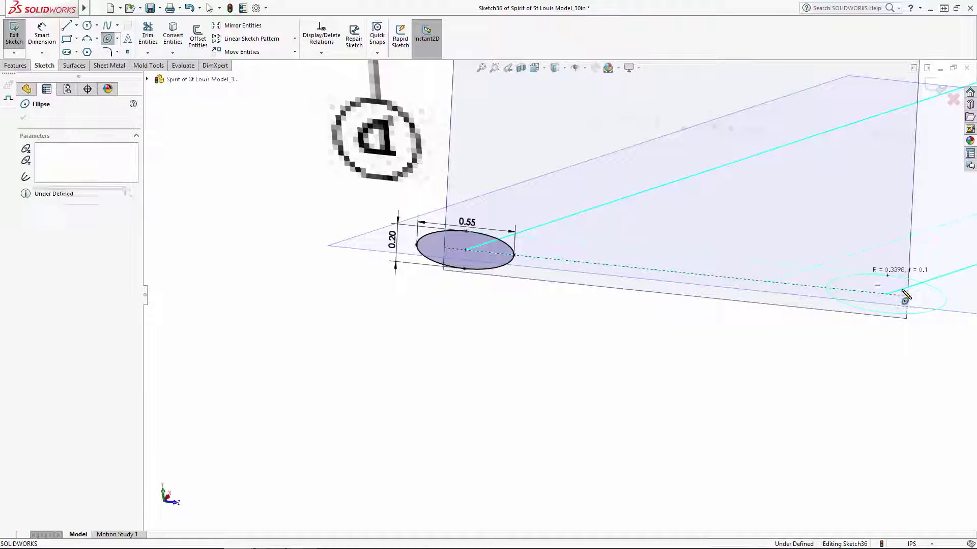
key("Escape")
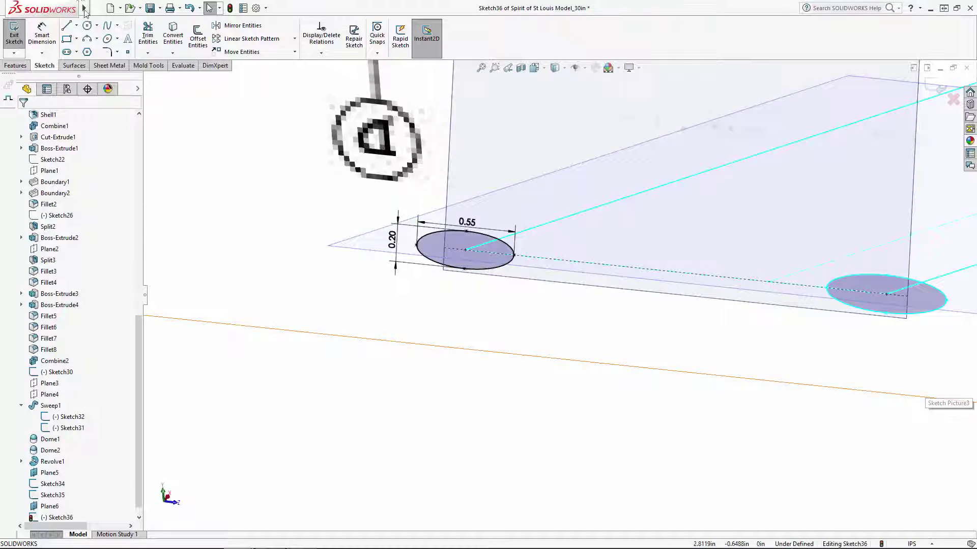
Step: Add construction lines from the front ellipse's center to its short-axis and long-axis endpoints
left_click(76, 25)
left_click(88, 51)
scroll(893, 312, "down", 4)
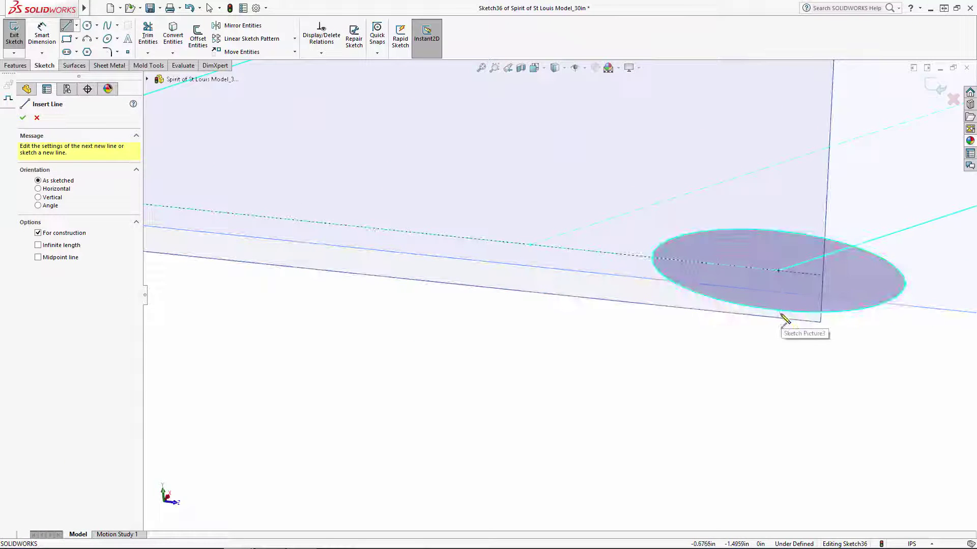
left_click(777, 310)
left_click(778, 270)
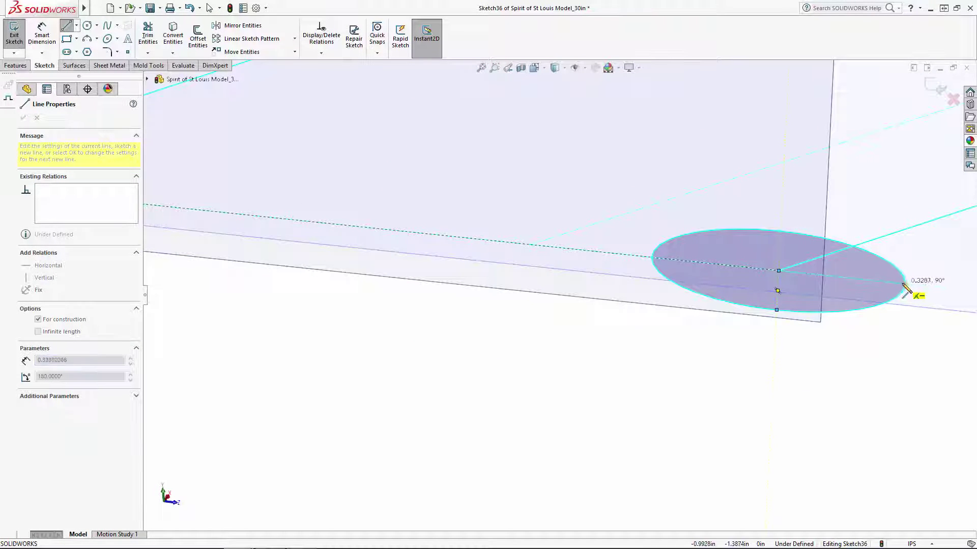
key("Escape")
Step: Add construction lines from the rear ellipse's center to its short-axis and long-axis endpoints
scroll(783, 327, "up", 4)
scroll(315, 259, "down", 3)
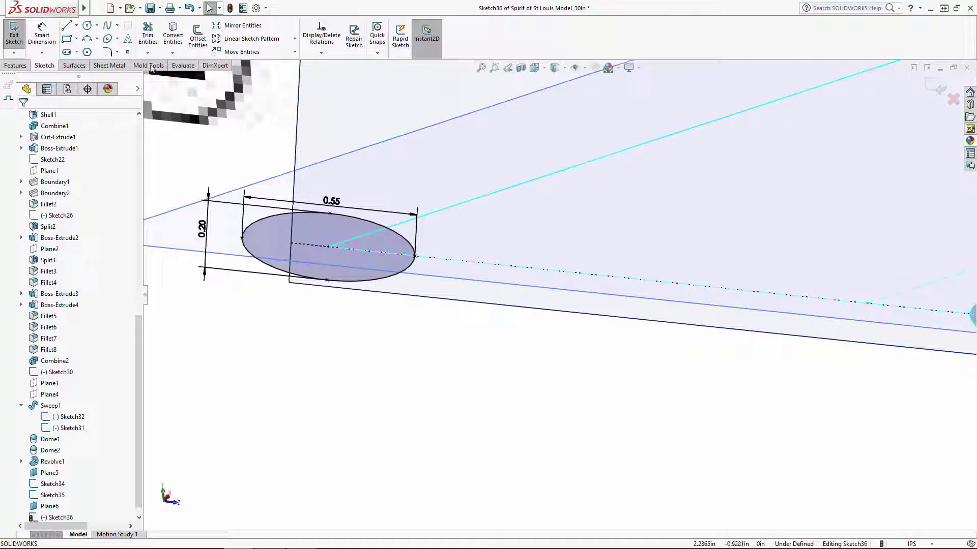
left_click(76, 25)
left_click(86, 49)
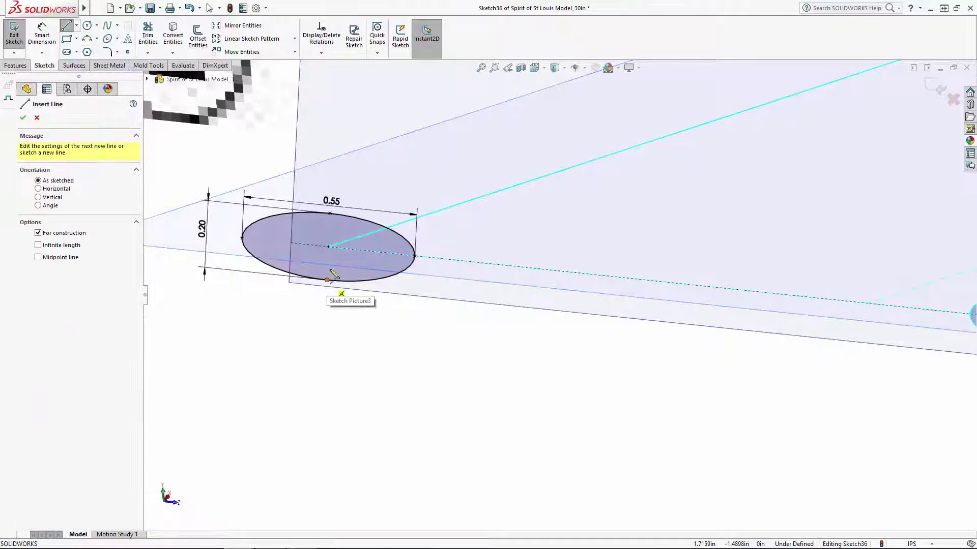
left_click(327, 279)
left_click(328, 247)
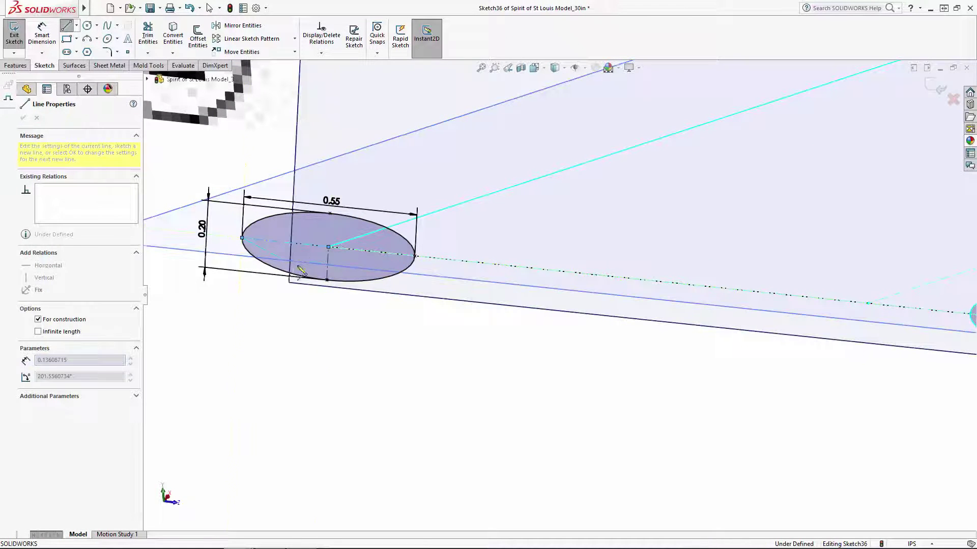
key("Escape")
Step: Make the front ellipse's long-axis and short-axis construction lines equal to the matching lines of the rear ellipse
scroll(500, 331, "up", 6)
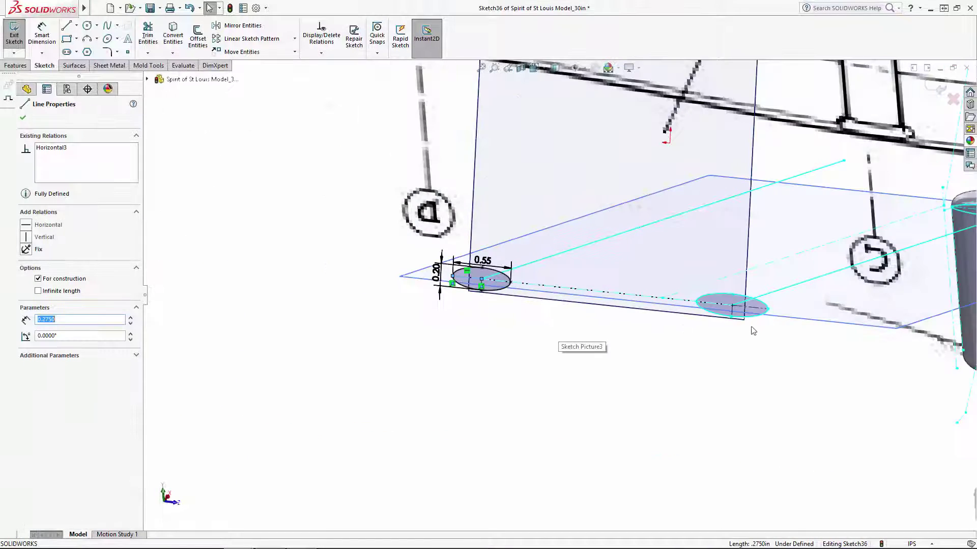
left_click(768, 309)
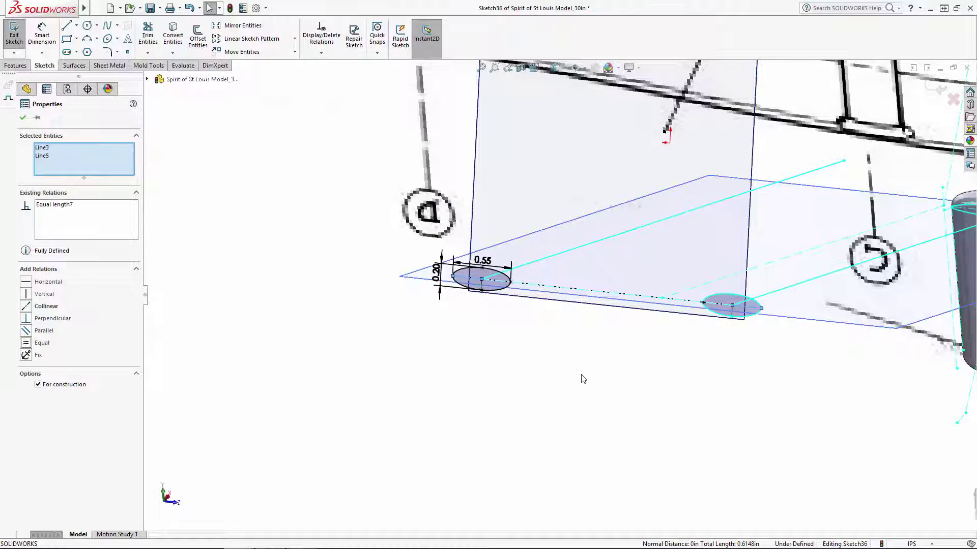
key("Escape")
scroll(768, 318, "up", 3)
scroll(766, 314, "down", 1)
left_click(770, 300)
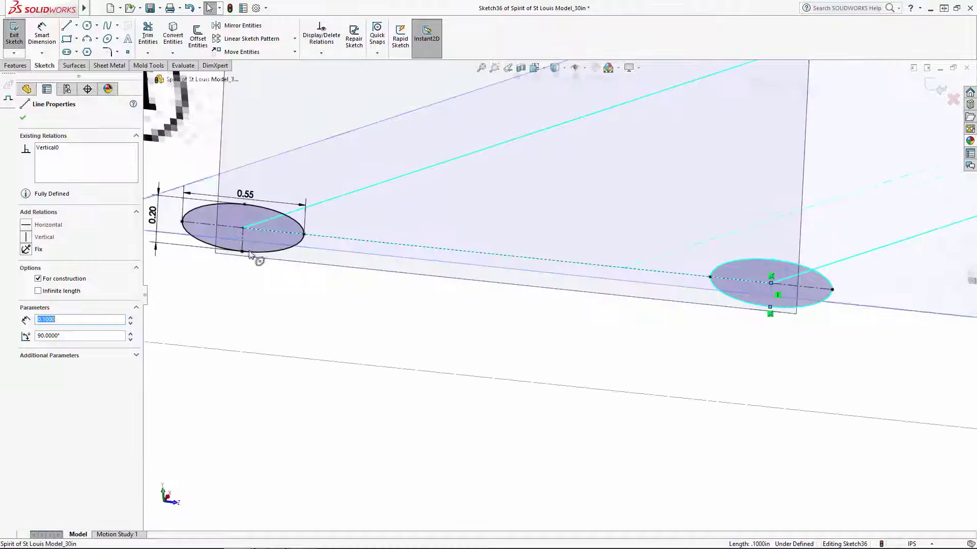
left_click(242, 244, "ctrl")
left_click(26, 343)
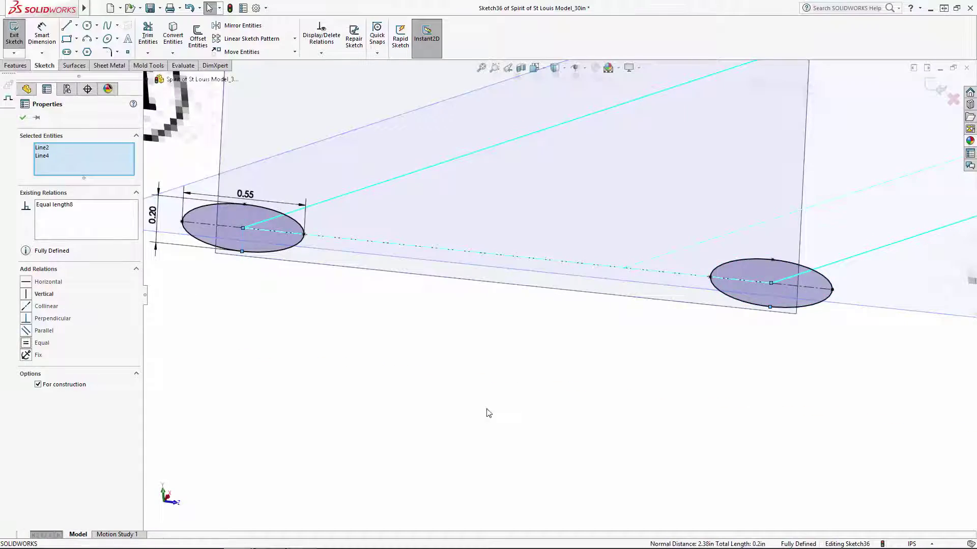
left_click(487, 412)
Step: Delete the front ellipse, keeping its construction lines, and exit the sketch
scroll(540, 397, "up", 5)
mouse_move(590, 384)
middle_mouse_down()
mouse_move(605, 257)
mouse_move(465, 178)
middle_mouse_up()
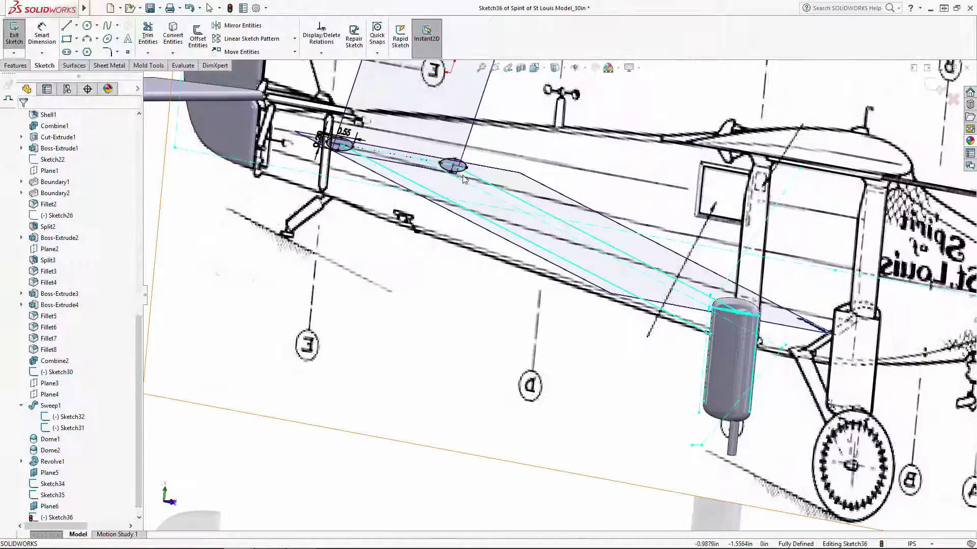
left_click(461, 175)
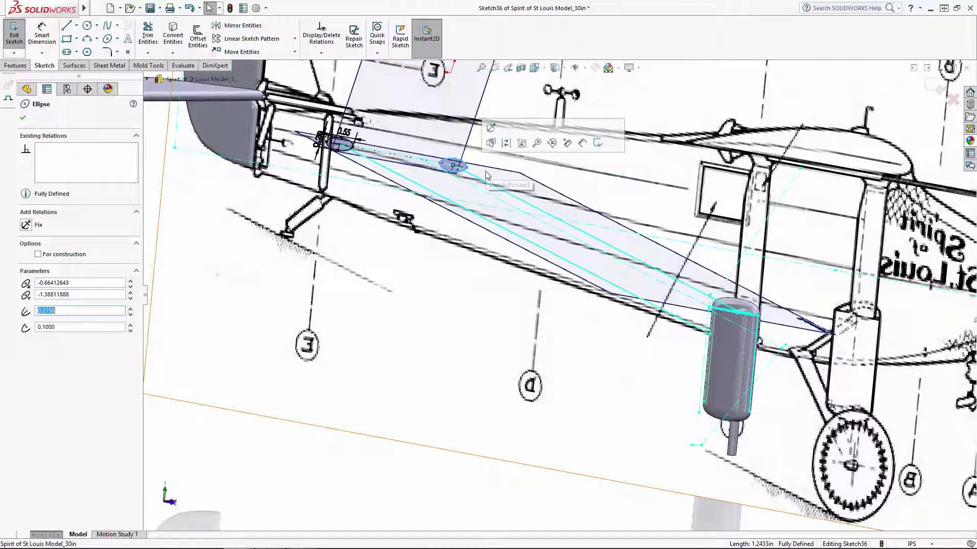
left_click(370, 449)
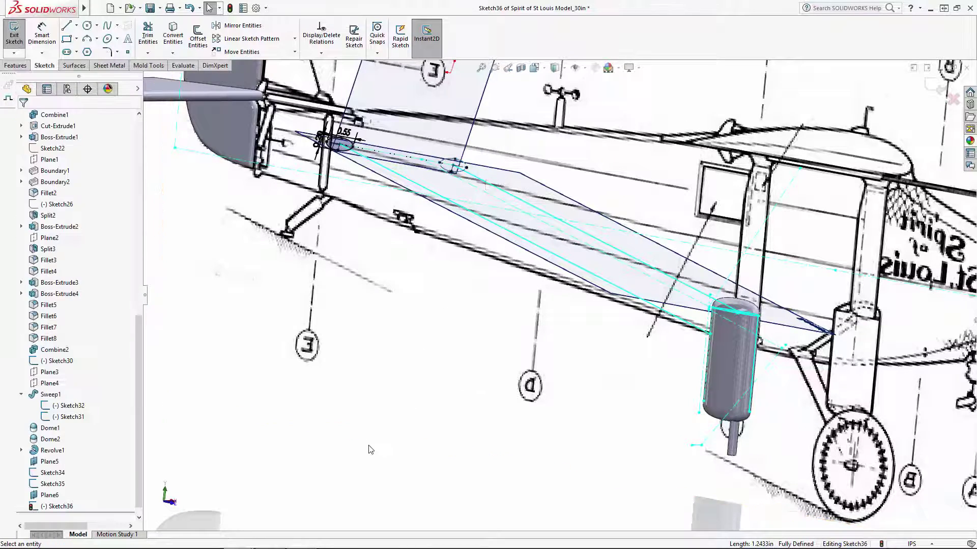
scroll(370, 449, "up", 4)
mouse_move(371, 449)
middle_mouse_down()
mouse_move(462, 376)
mouse_move(458, 418)
middle_mouse_up()
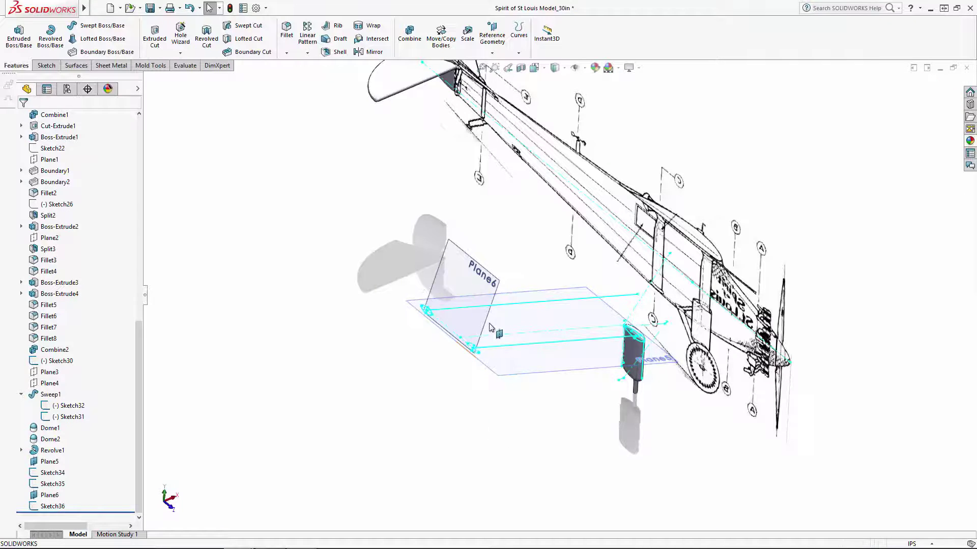
Step: Hide reference planes Plane6 and Plane5
left_click(493, 308)
left_click(550, 279)
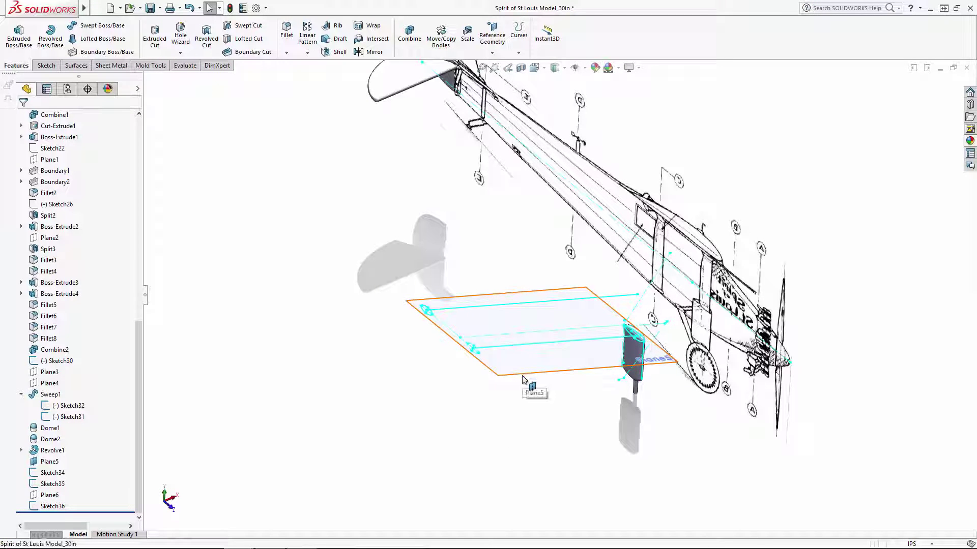
left_click(523, 379)
middle_click_drag(533, 411, 542, 387)
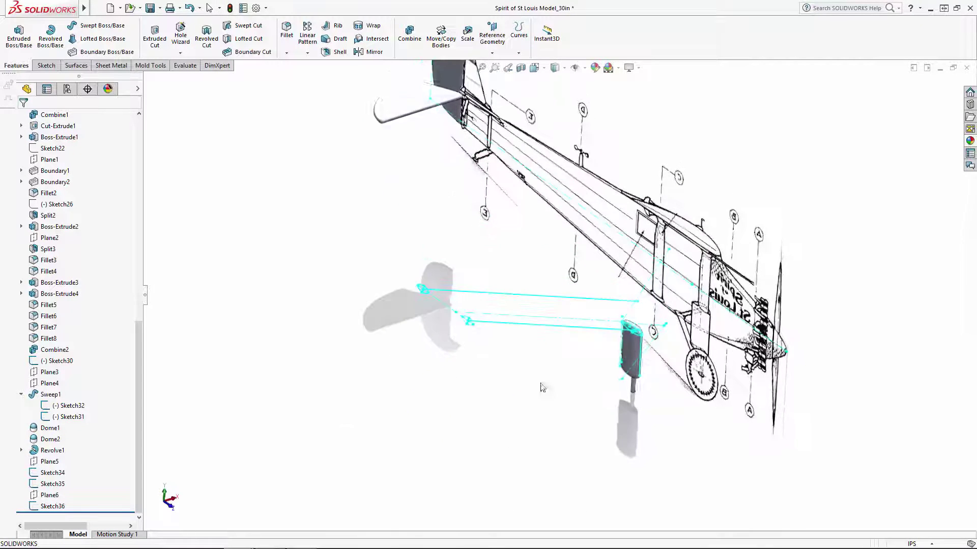
Step: Show the hidden fuselage and wing body from the solid bodies list
left_click_drag(138, 355, 138, 151)
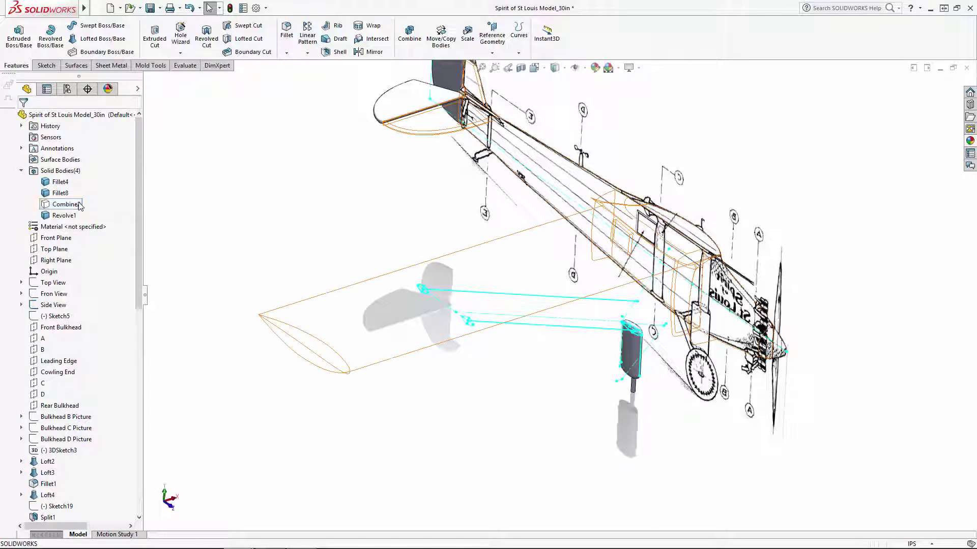
left_click(110, 204)
left_click(491, 424)
Step: Start a swept boss using the rear ellipse sketch, Sketch36, as the profile and Sketch34 as the path
mouse_move(490, 412)
middle_mouse_down()
mouse_move(527, 304)
mouse_move(350, 148)
middle_mouse_up()
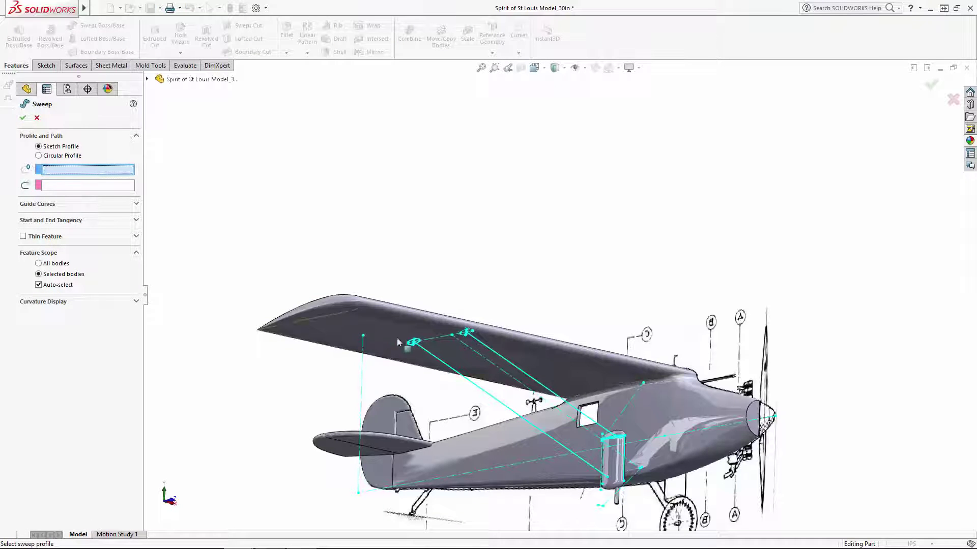
scroll(399, 342, "down", 6)
left_click(491, 198)
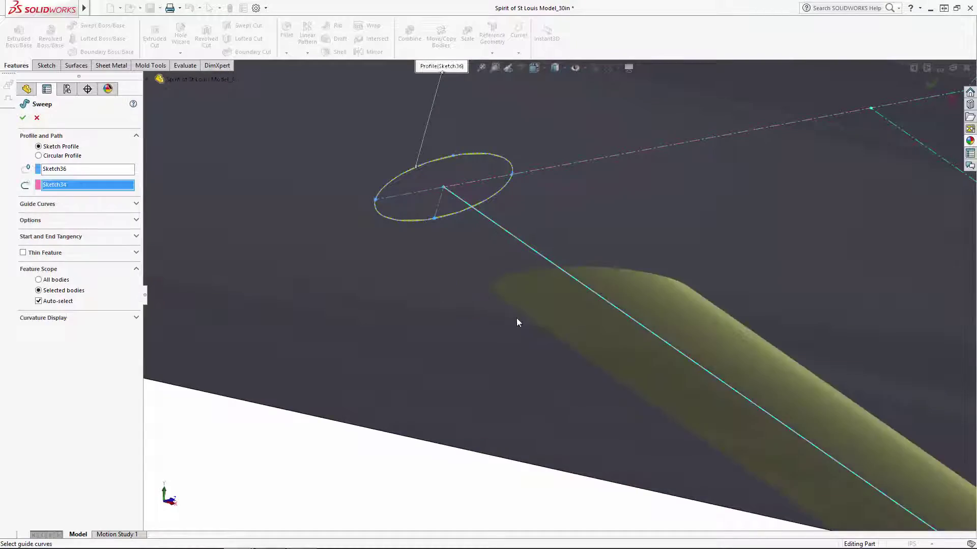
scroll(517, 318, "up", 10)
scroll(740, 460, "down", 5)
scroll(562, 285, "up", 2)
mouse_move(578, 261)
middle_mouse_down()
mouse_move(580, 326)
mouse_move(585, 257)
middle_mouse_up()
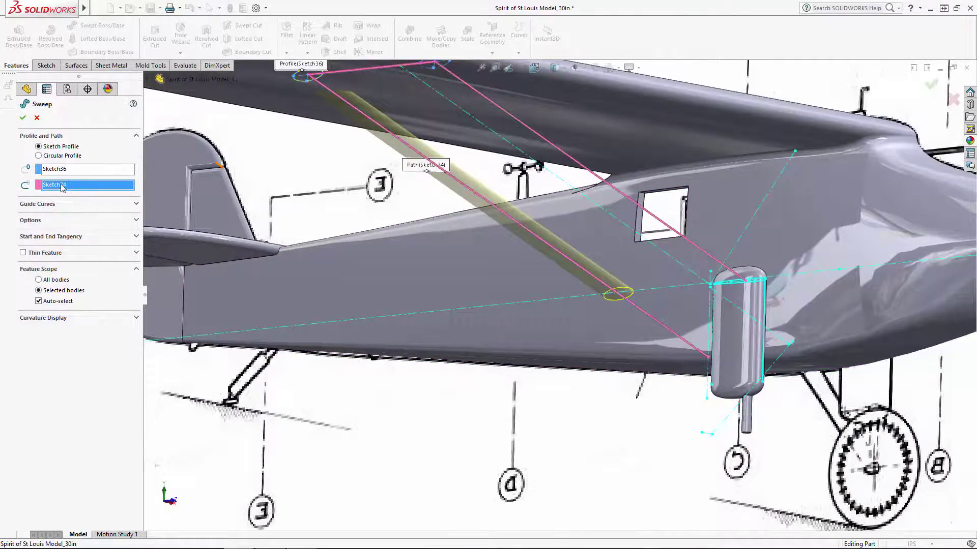
Step: Replace the sweep path with the overlapping rear strut line of Sketch35
key("Delete")
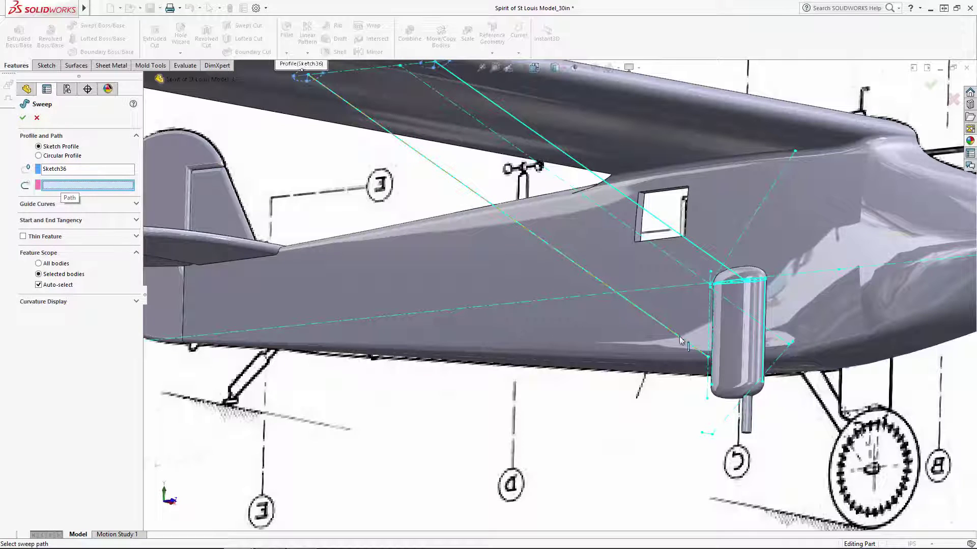
right_click(704, 358)
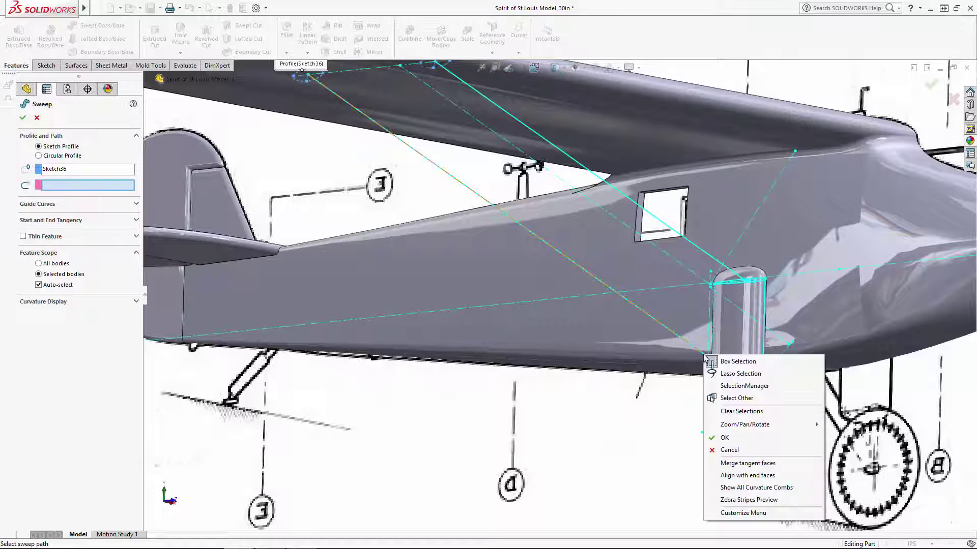
left_click(736, 398)
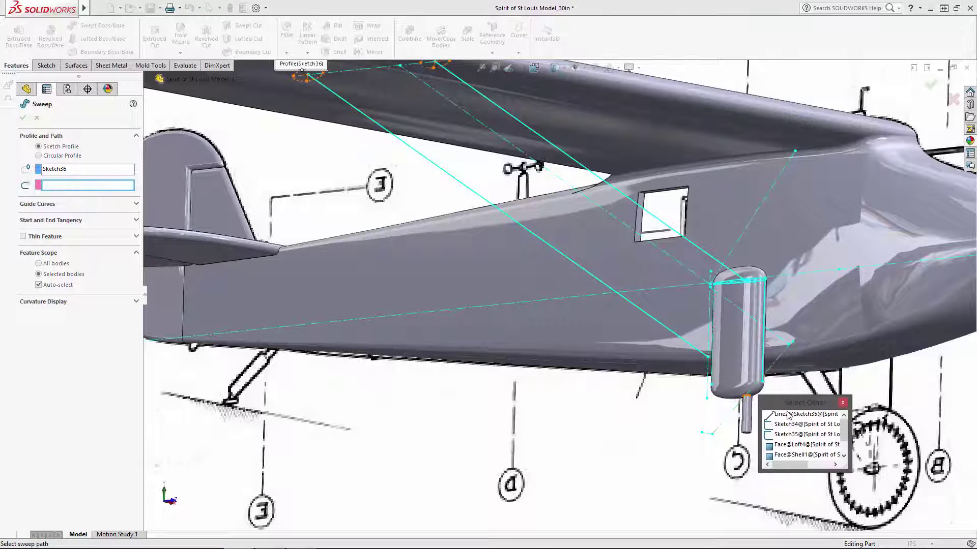
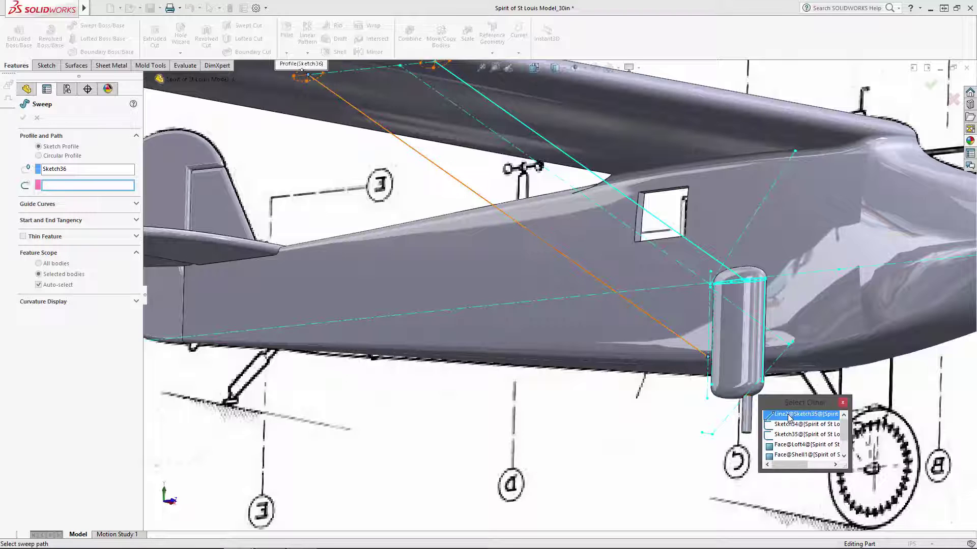
left_click(788, 415)
key("f")
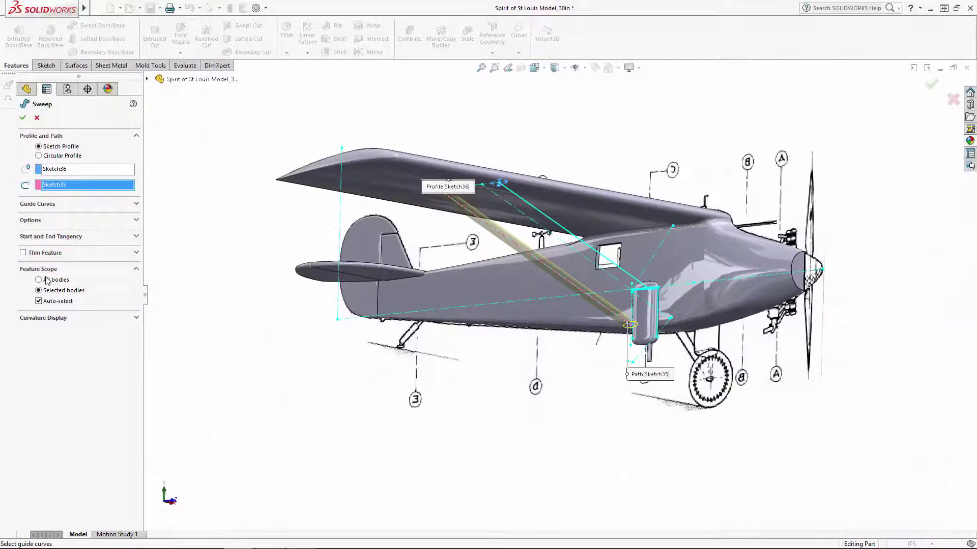
Step: Turn off merging the result with existing bodies and complete the rear strut sweep
left_click(32, 220)
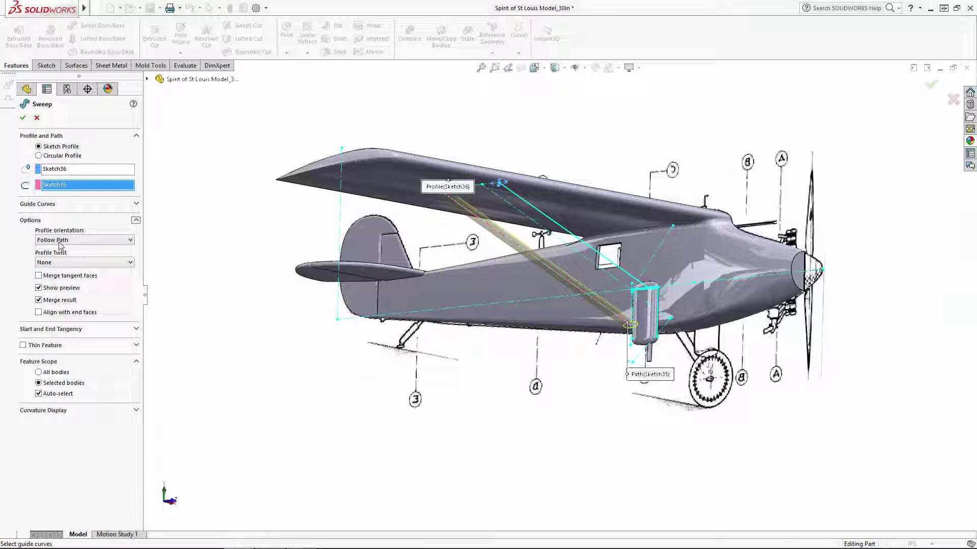
left_click(51, 301)
left_click(23, 118)
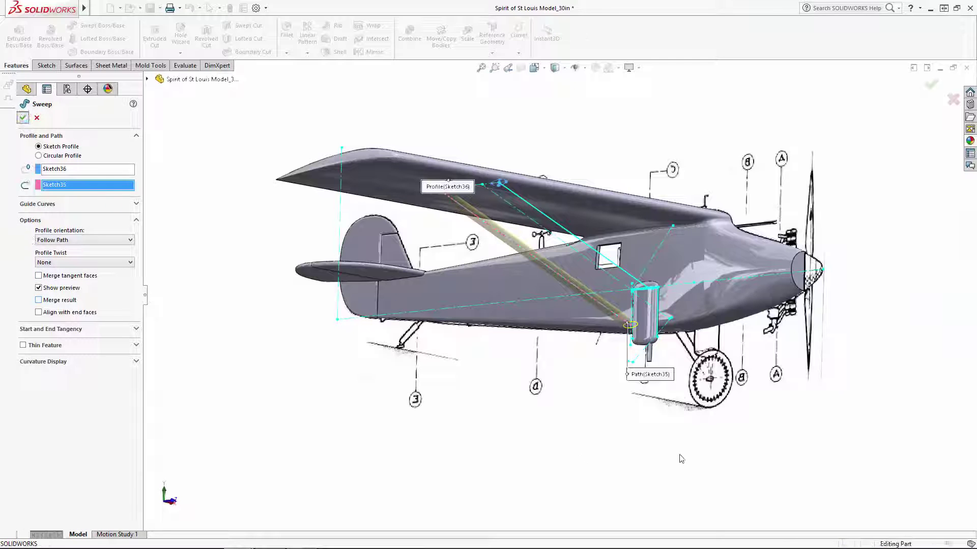
mouse_move(678, 458)
middle_mouse_down()
mouse_move(591, 351)
mouse_move(590, 458)
middle_mouse_up()
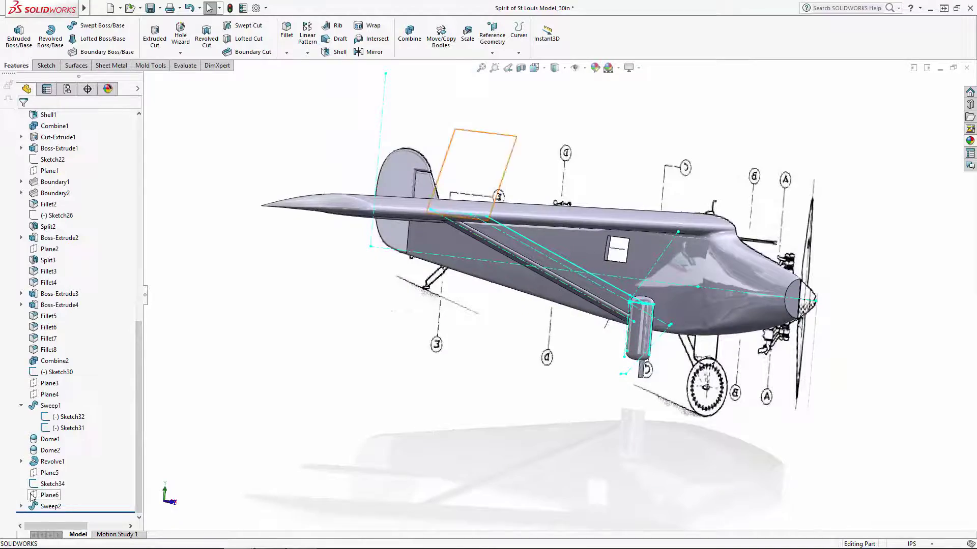
left_click(21, 506)
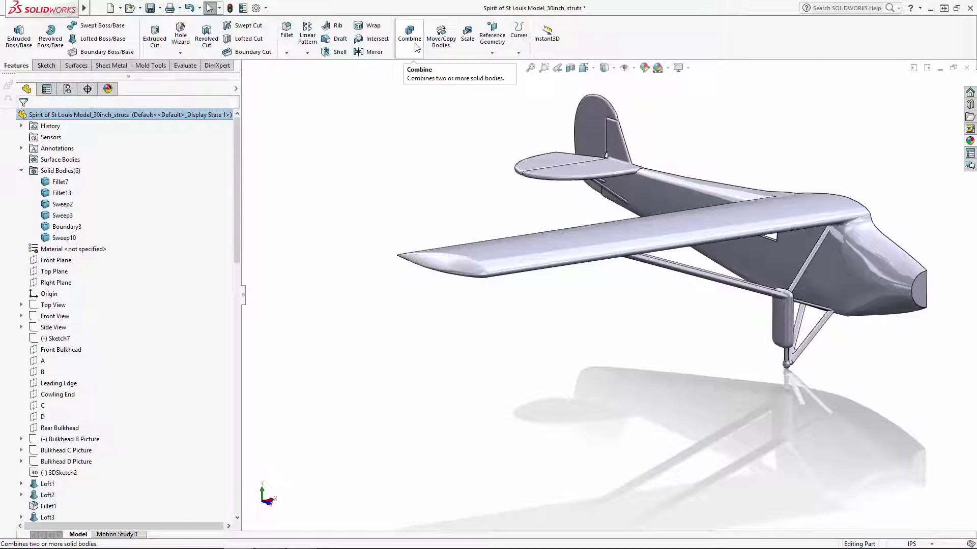
Step: Combine the fuselage and wing body, both wing struts and the landing gear assembly into one body with the Add operation
left_click(416, 47)
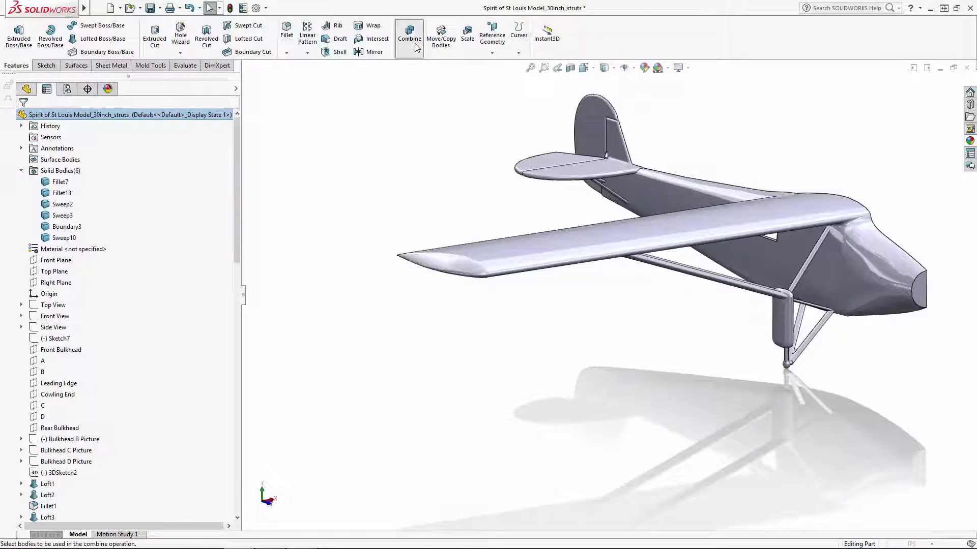
left_click(567, 254)
middle_click_drag(580, 273, 684, 291)
left_click(752, 255)
left_click(751, 255)
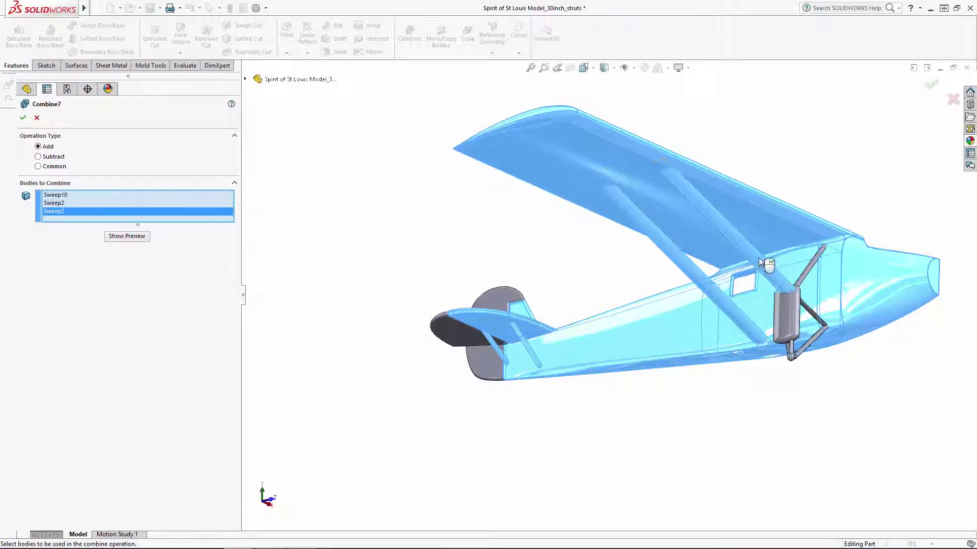
left_click(782, 310)
middle_click_drag(783, 359, 949, 180)
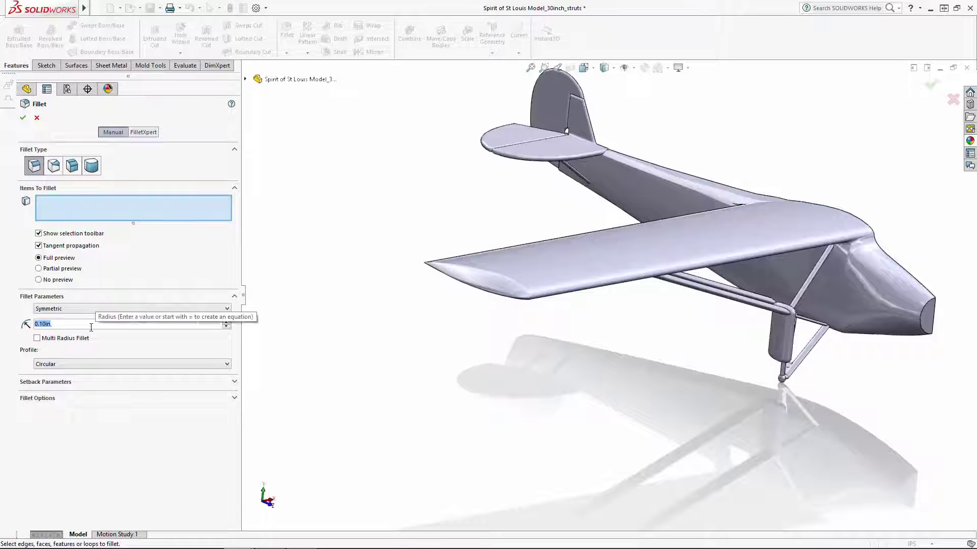
Step: Set a 0.05 in fillet radius and select the four end edges of the two tail struts
left_click(91, 327)
type("0.05")
key("Return")
middle_click_drag(480, 358, 501, 249)
scroll(490, 475, "down", 7)
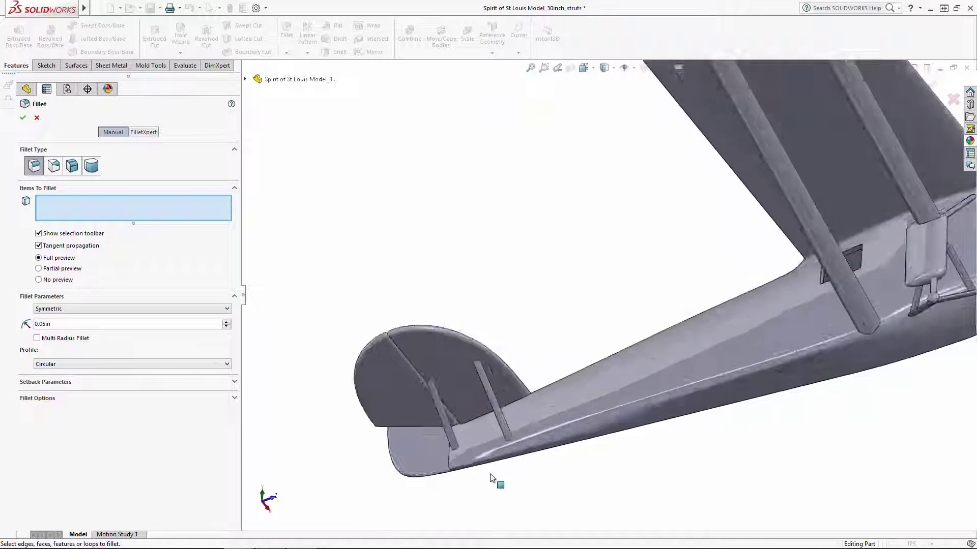
left_click(566, 377)
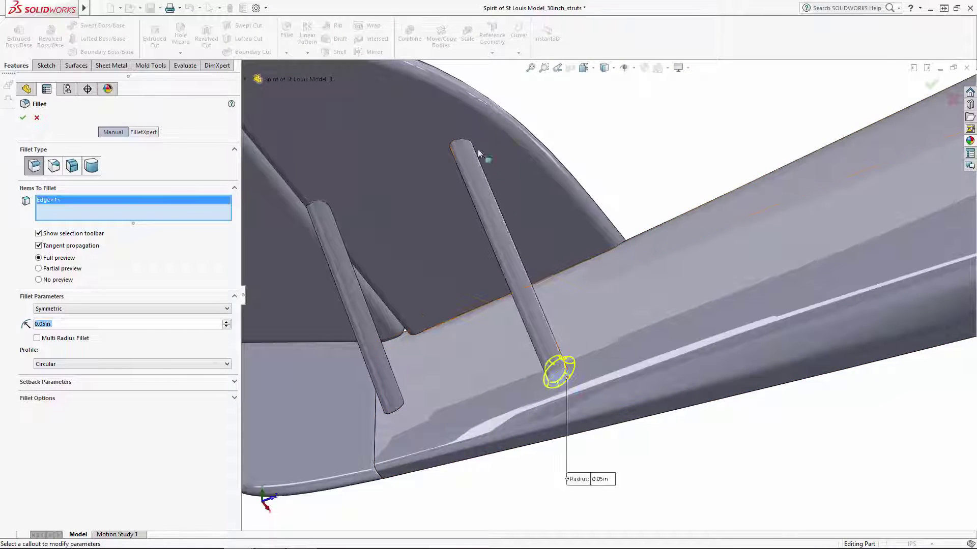
left_click(321, 204)
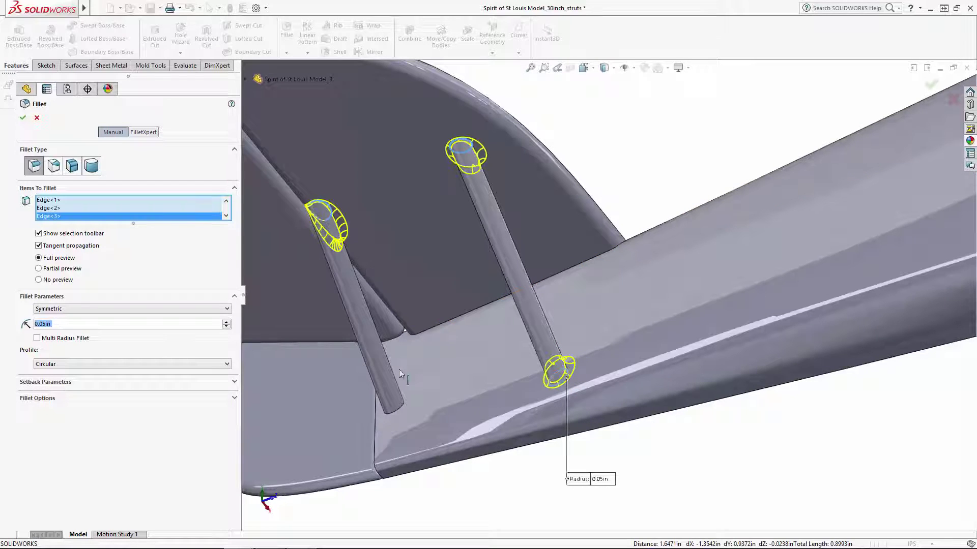
left_click(401, 405)
Step: Add to the fillet the rear wing strut's edge at the fuselage and the diagonal landing gear strut's upper edge
scroll(541, 497, "up", 6)
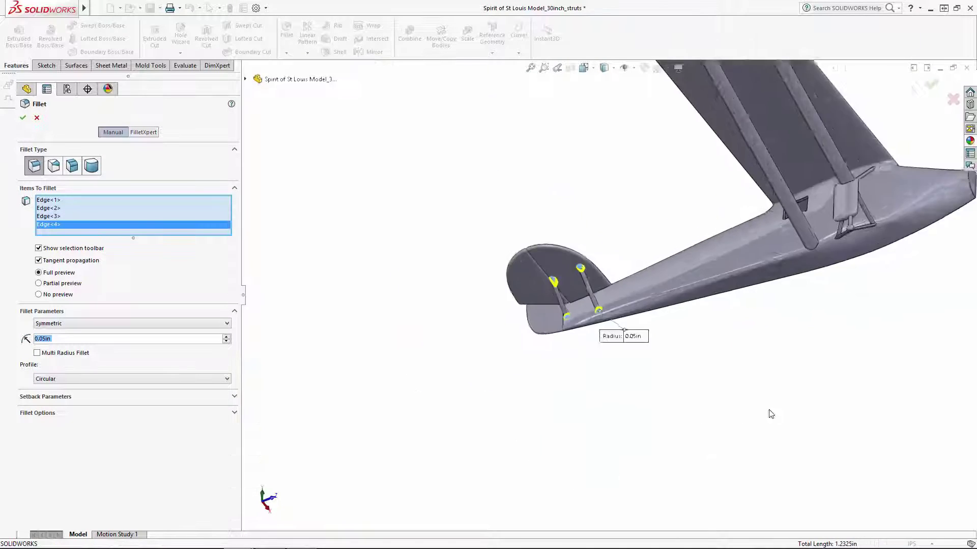
scroll(769, 410, "down", 6)
middle_click_drag(661, 290, 585, 377)
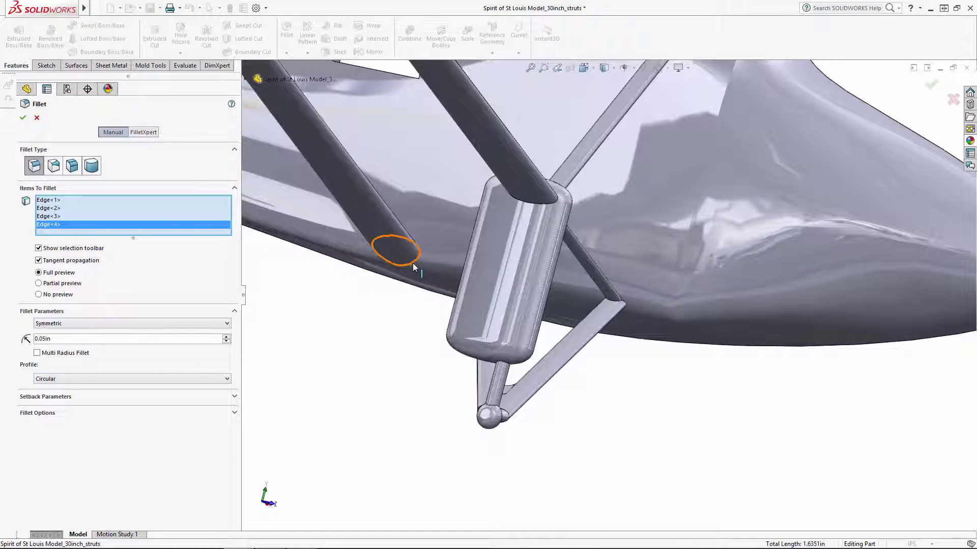
left_click(413, 264)
scroll(694, 173, "up", 5)
scroll(574, 207, "down", 6)
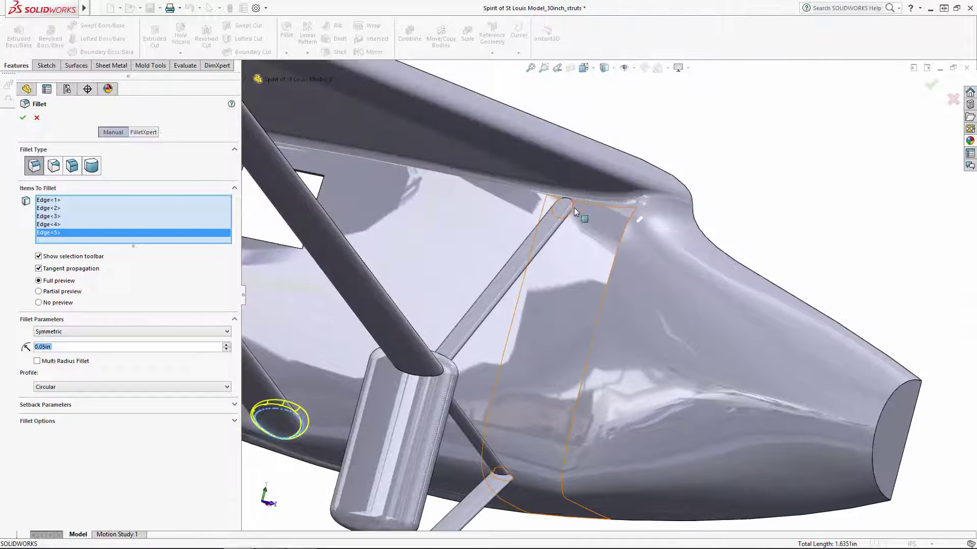
left_click(565, 207)
Step: Add the edges where the two front lower landing gear struts meet each other and the fuselage underside to the fillet
middle_click_drag(576, 230, 628, 275)
scroll(568, 325, "down", 4)
middle_click(610, 277)
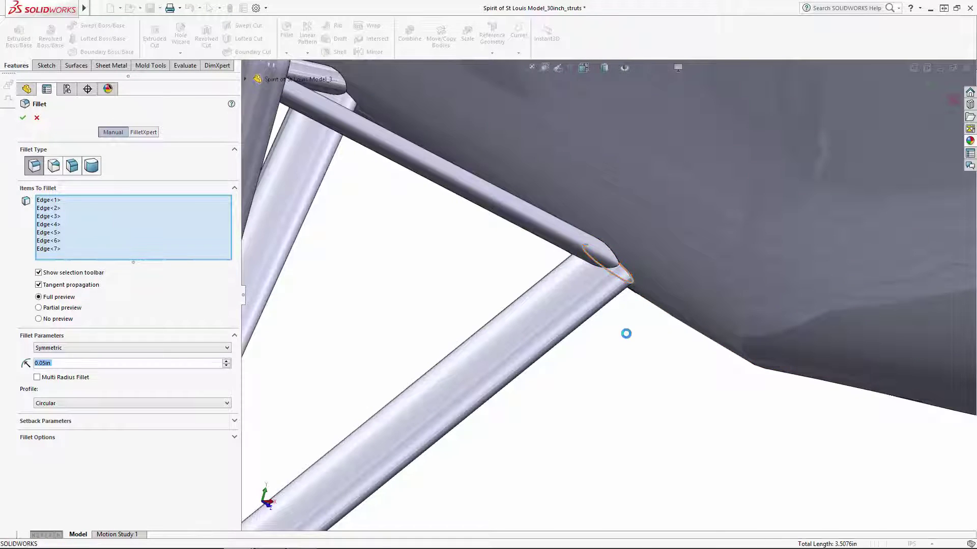
left_click(612, 251)
left_click(613, 252)
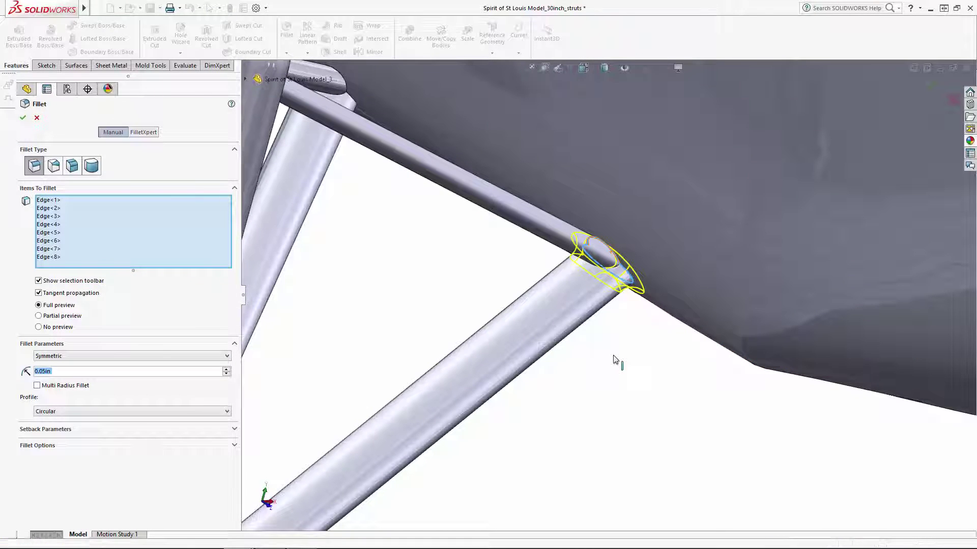
left_click(613, 315)
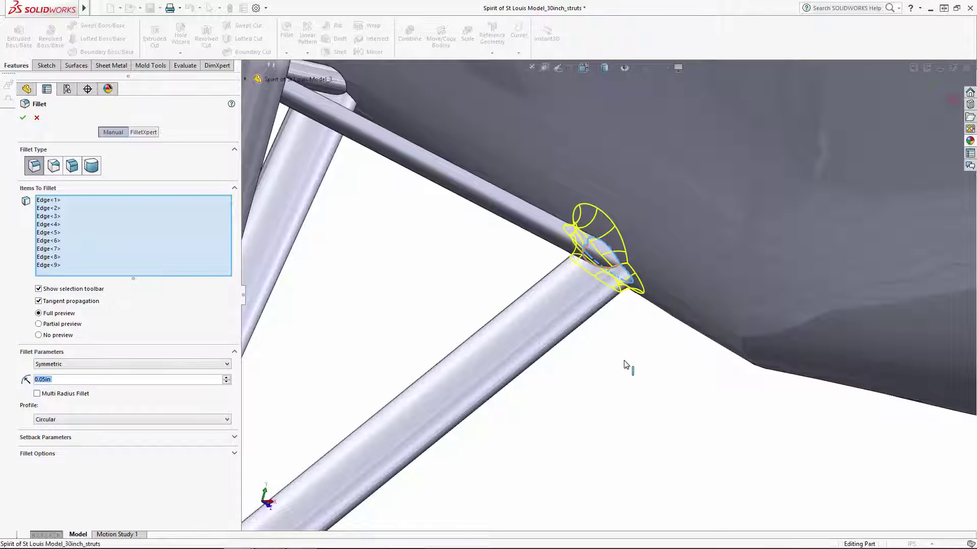
Step: Add the edges of the rear lower landing gear strut joint at the fuselage to the fillet
middle_click_drag(625, 363, 373, 275)
scroll(361, 269, "down", 5)
left_click(349, 263)
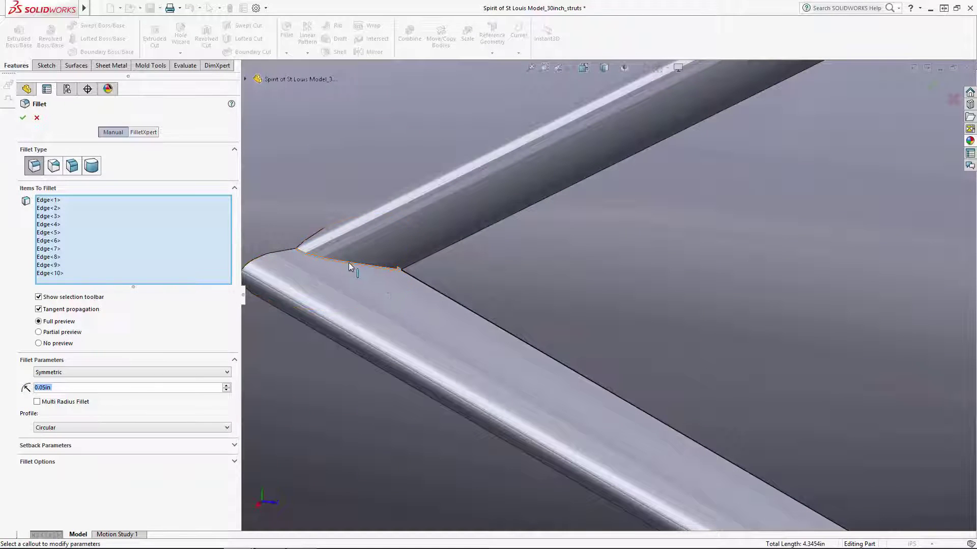
left_click(349, 263)
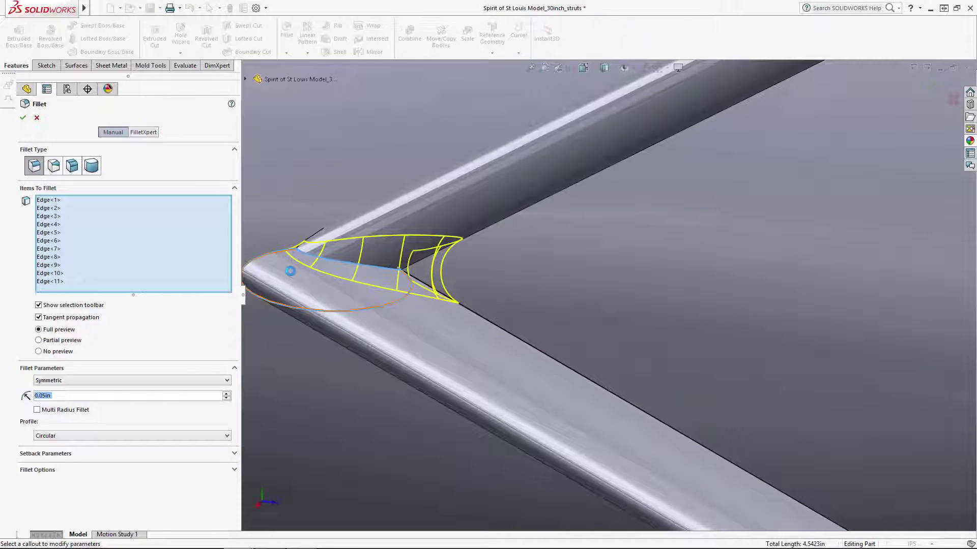
middle_click_drag(290, 270, 445, 245)
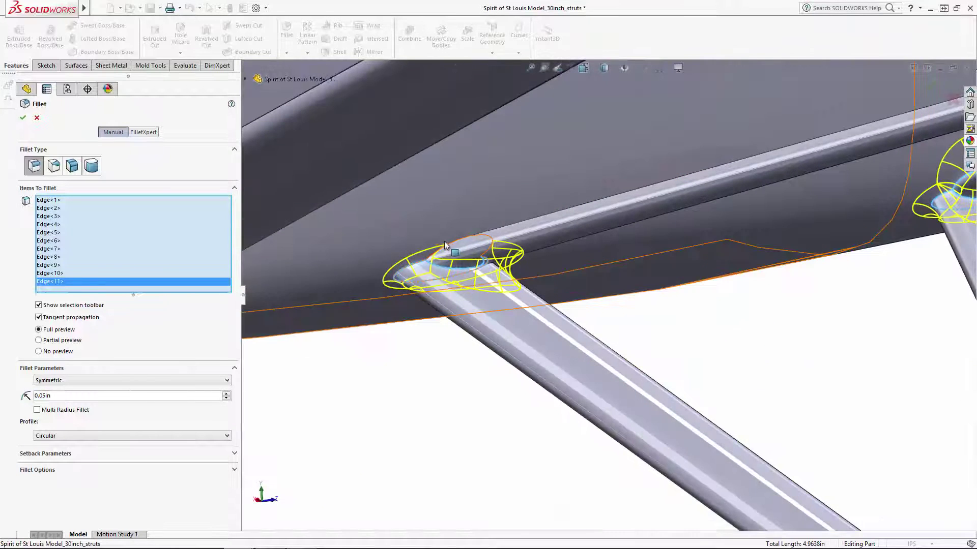
left_click(445, 245)
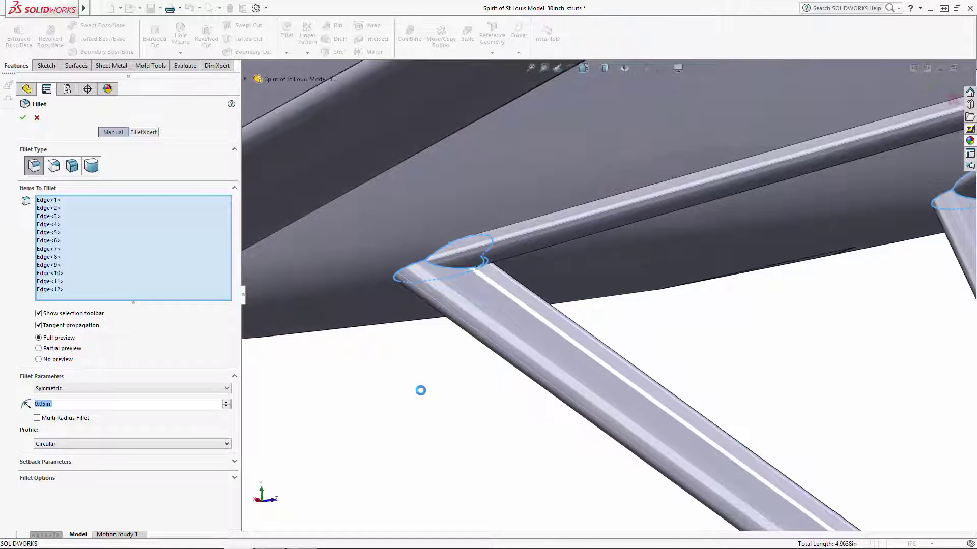
Step: Add the edges where the front wing strut and the diagonal strut meet the landing gear leg to the fillet
middle_click_drag(421, 392, 690, 243)
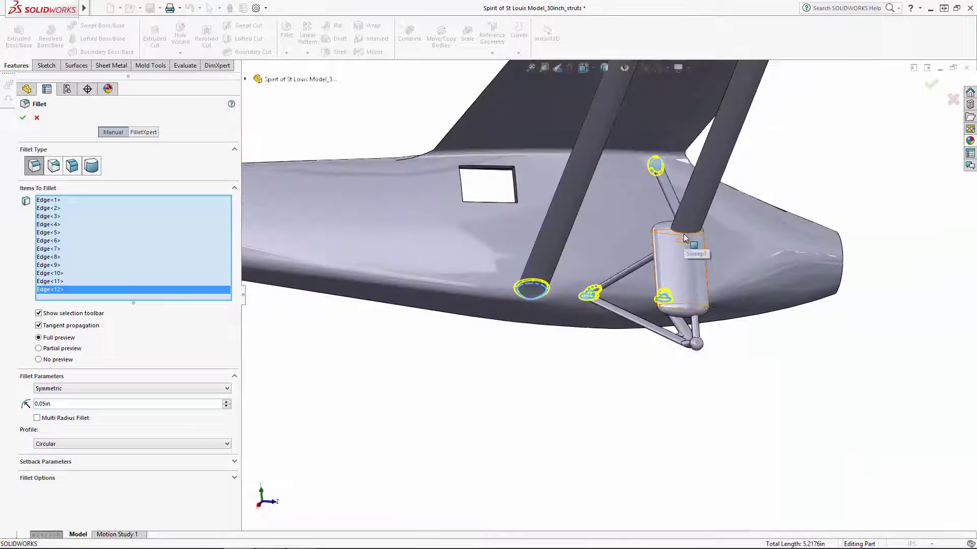
left_click(684, 238)
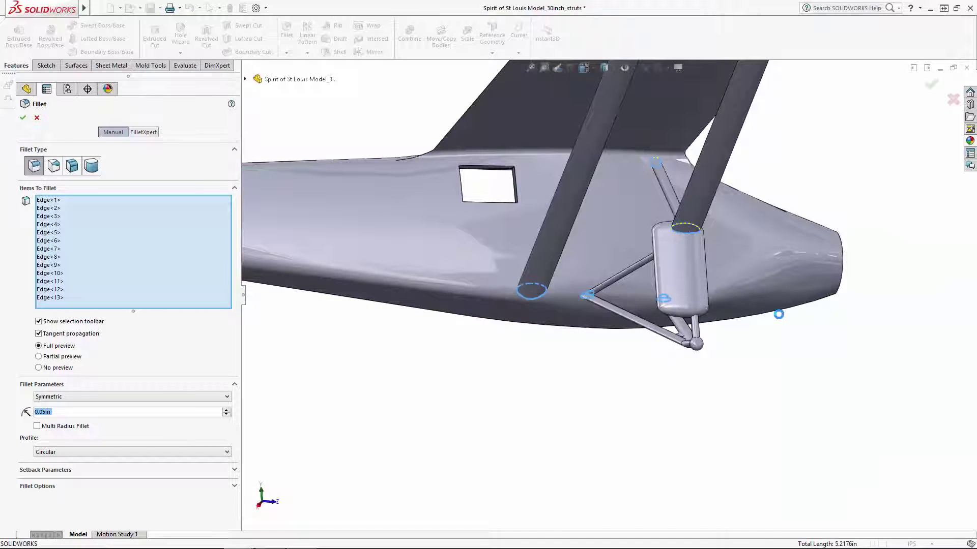
middle_click_drag(760, 332, 657, 312)
scroll(658, 313, "down", 5)
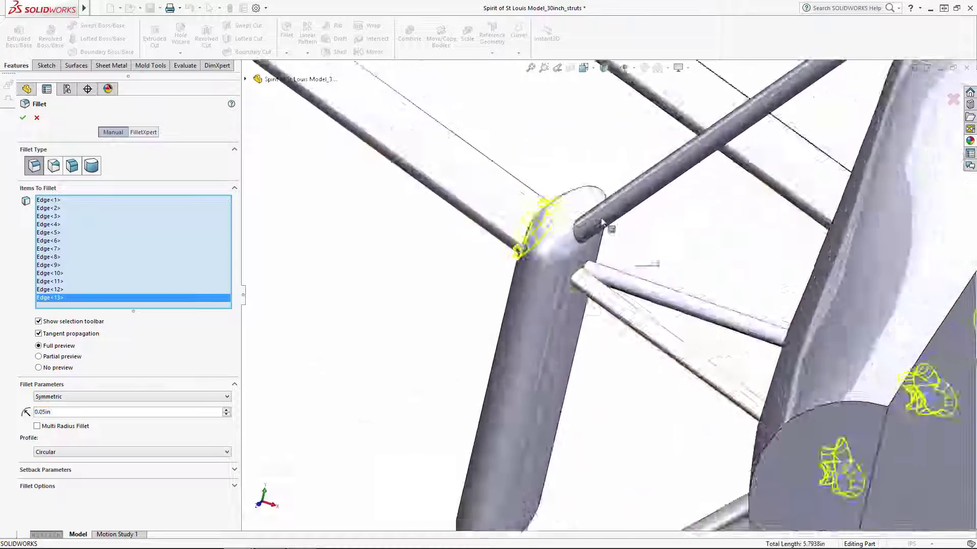
left_click(604, 295)
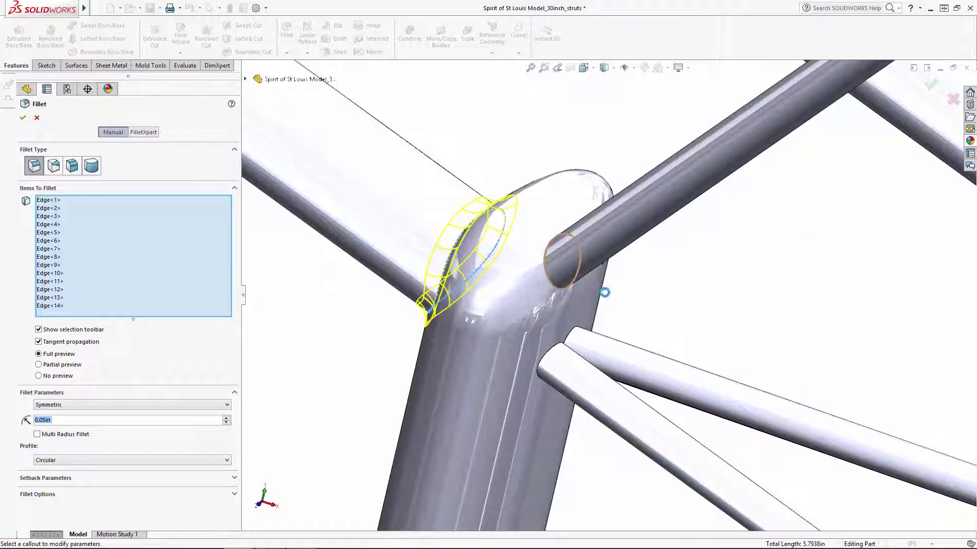
Step: Add the three edges where the two lower struts join each other and the landing gear leg, and complete the 0.05 in fillet
scroll(636, 313, "up", 4)
middle_click_drag(642, 319, 585, 329)
scroll(585, 329, "down", 6)
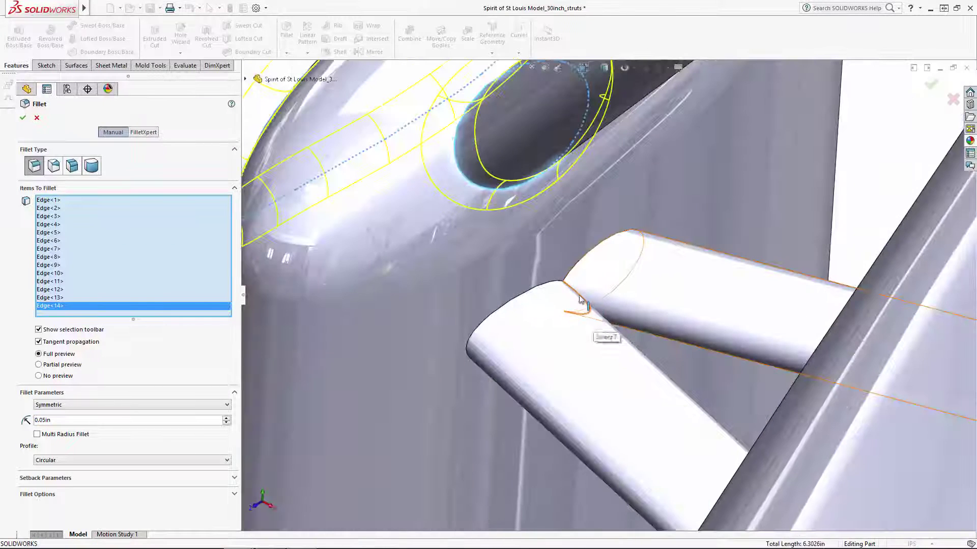
left_click(579, 299)
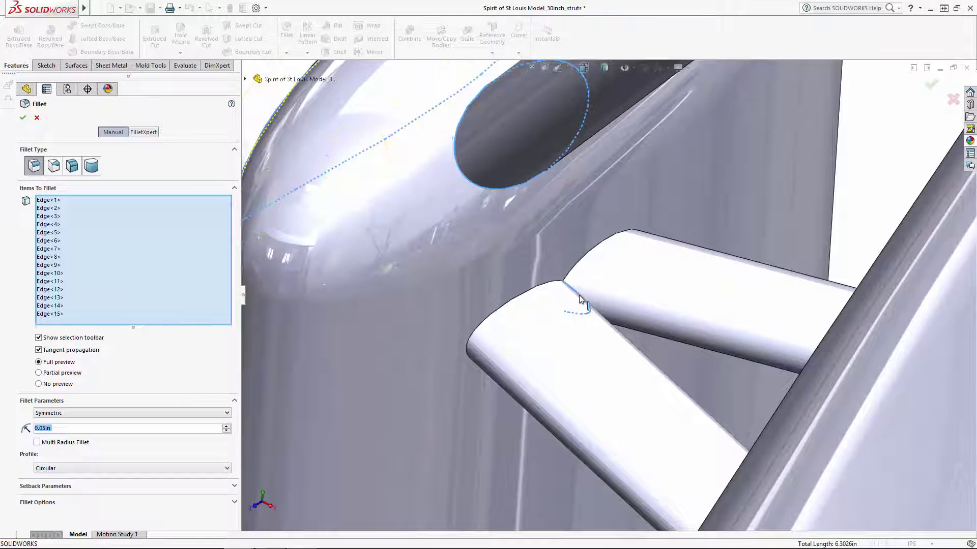
left_click(527, 297)
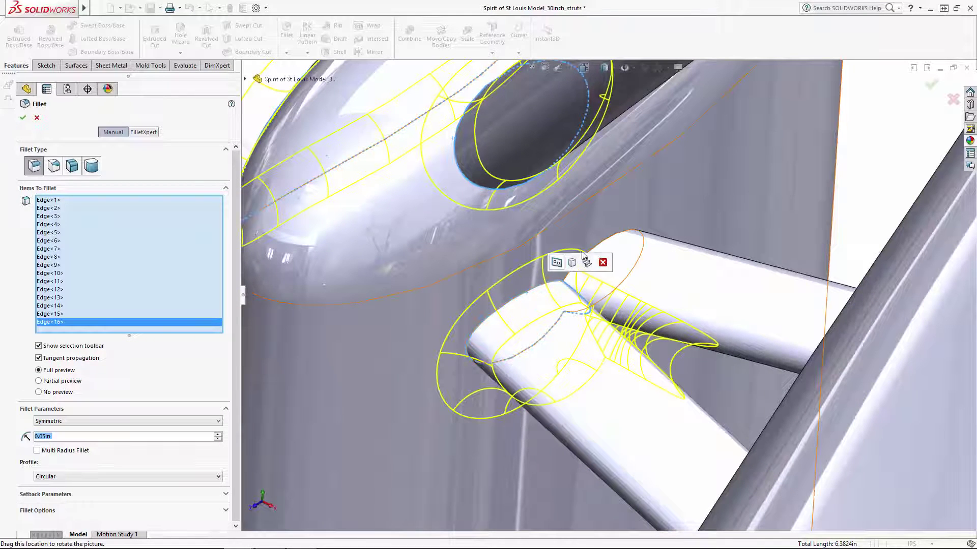
left_click(600, 252)
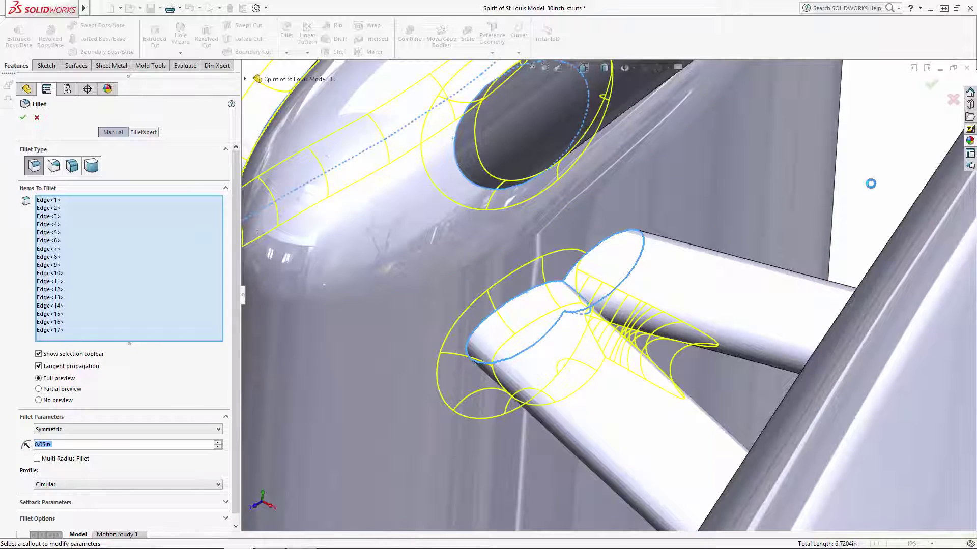
scroll(869, 208, "up", 10)
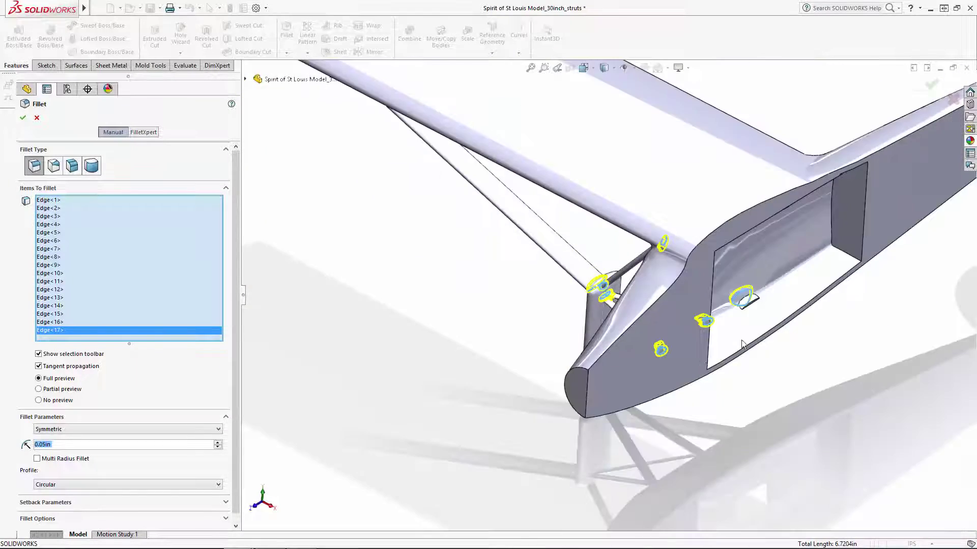
middle_click_drag(743, 344, 855, 209)
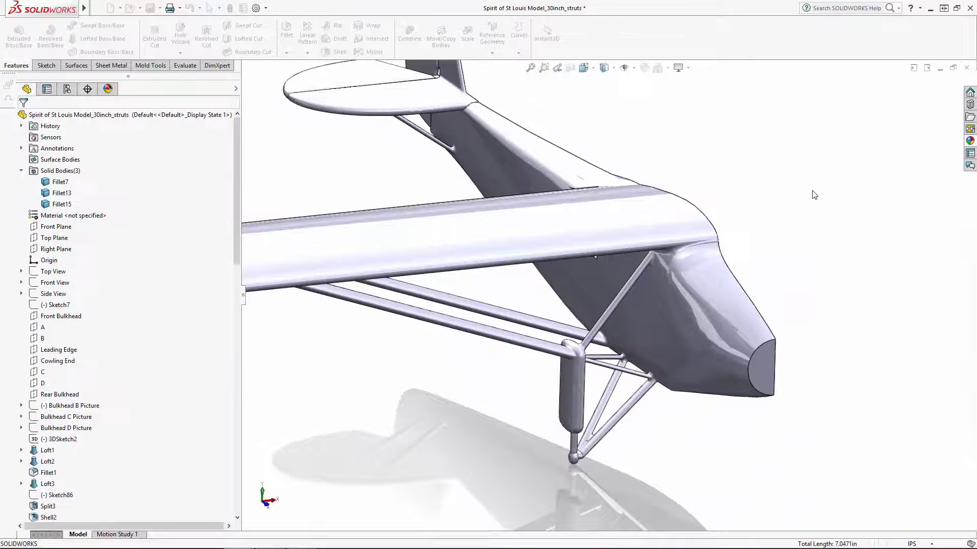
Step: Fillet the two edges where the axle ball meets the vertical leg and the short strut stub with a 0.02 in radius
key("Return")
type(".02")
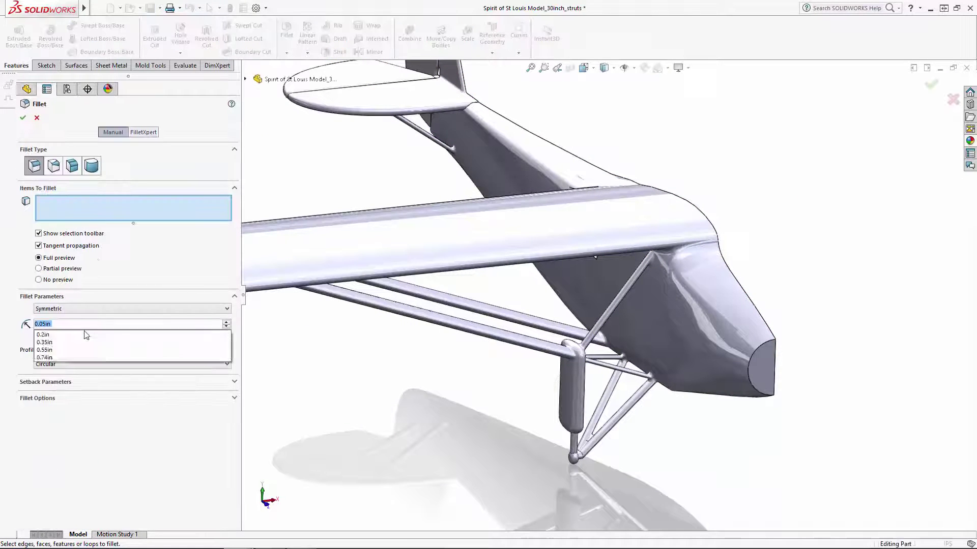
key("Return")
scroll(503, 339, "up", 5)
scroll(542, 359, "down", 10)
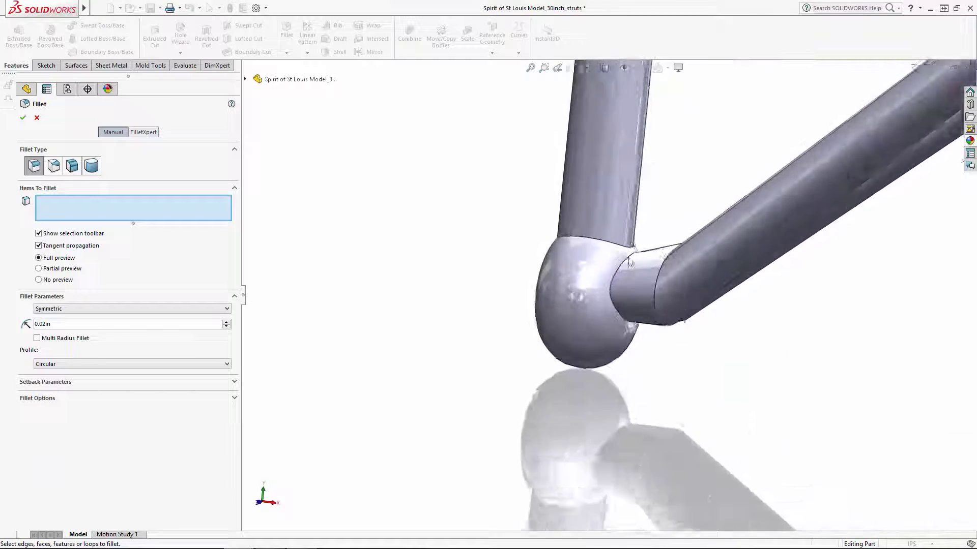
left_click(618, 241)
left_click(661, 214)
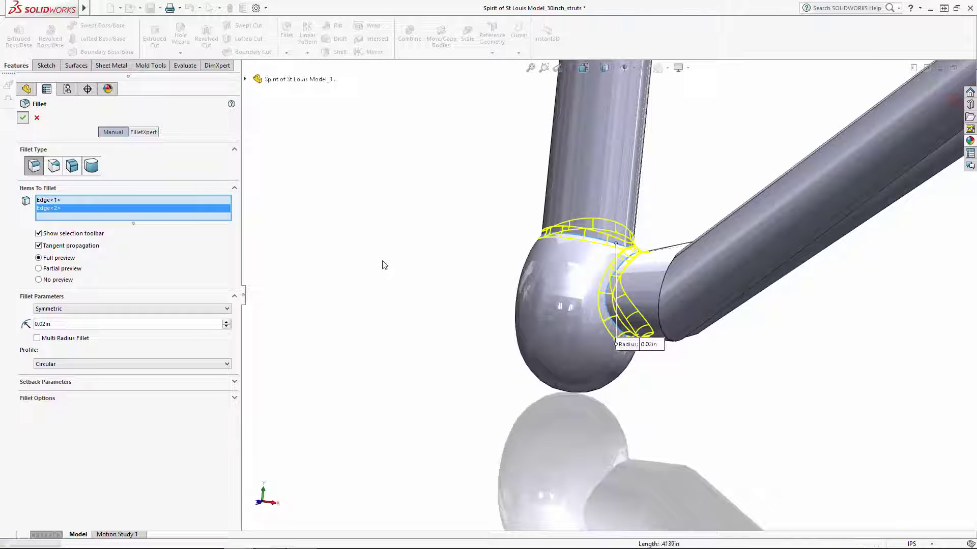
key("Return")
Step: Start a variable size fillet on the edge where the front wing strut meets the underside of the wing
scroll(508, 298, "up", 8)
middle_click_drag(610, 259, 610, 285)
scroll(399, 120, "up", 5)
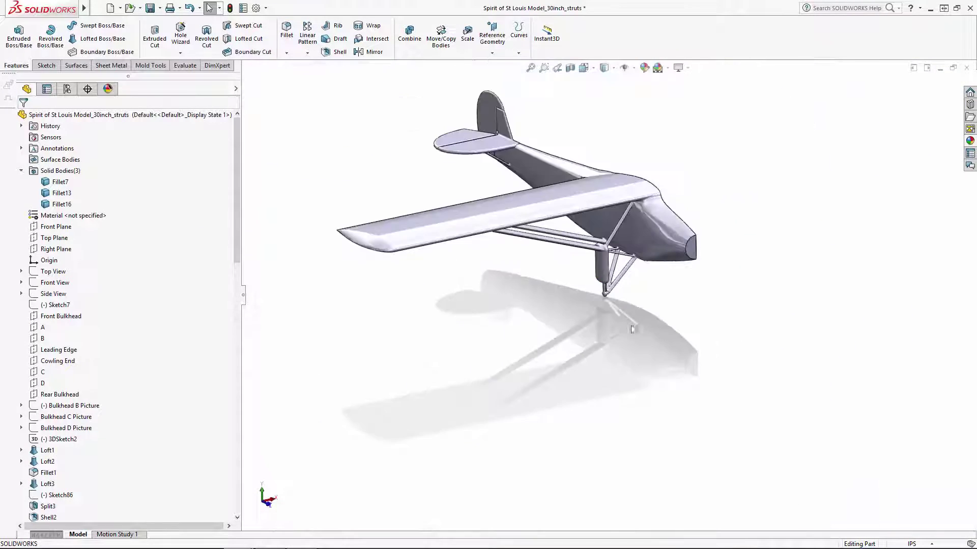
scroll(399, 120, "down", 3)
middle_click_drag(563, 229, 562, 166)
scroll(590, 295, "down", 5)
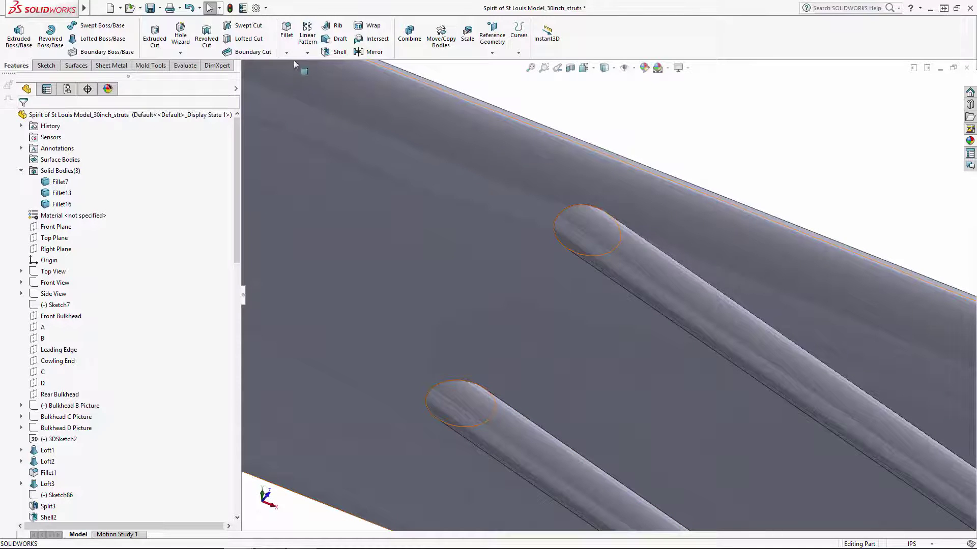
left_click(287, 31)
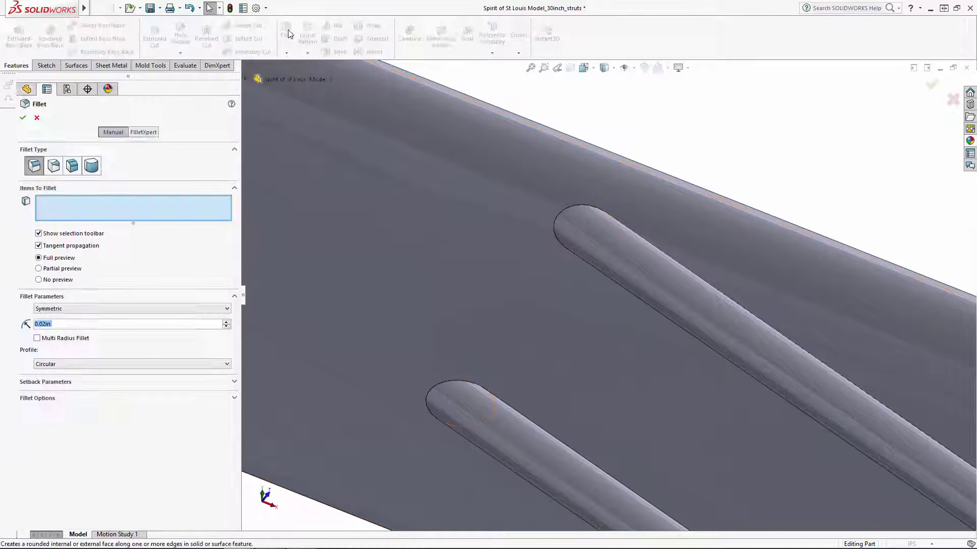
left_click(54, 166)
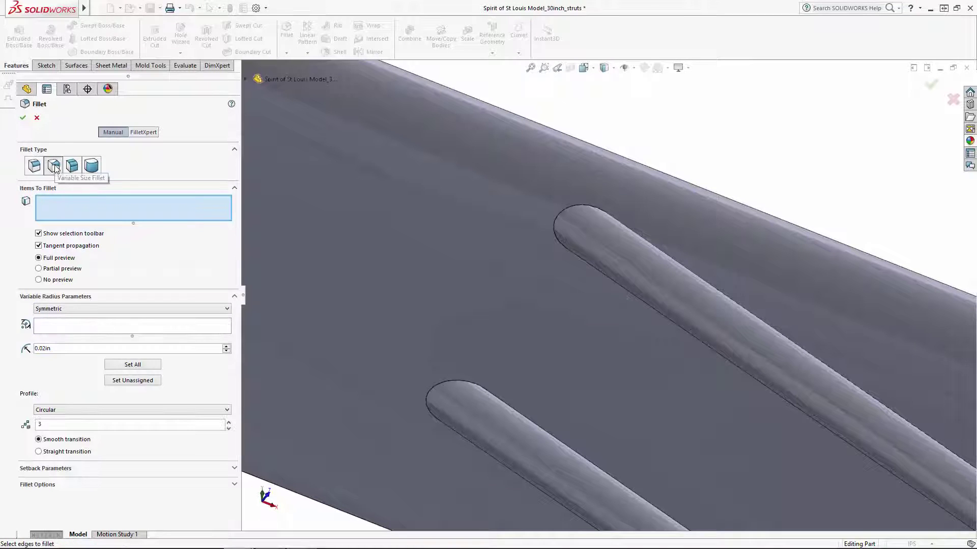
scroll(582, 234, "down", 2)
left_click(552, 192)
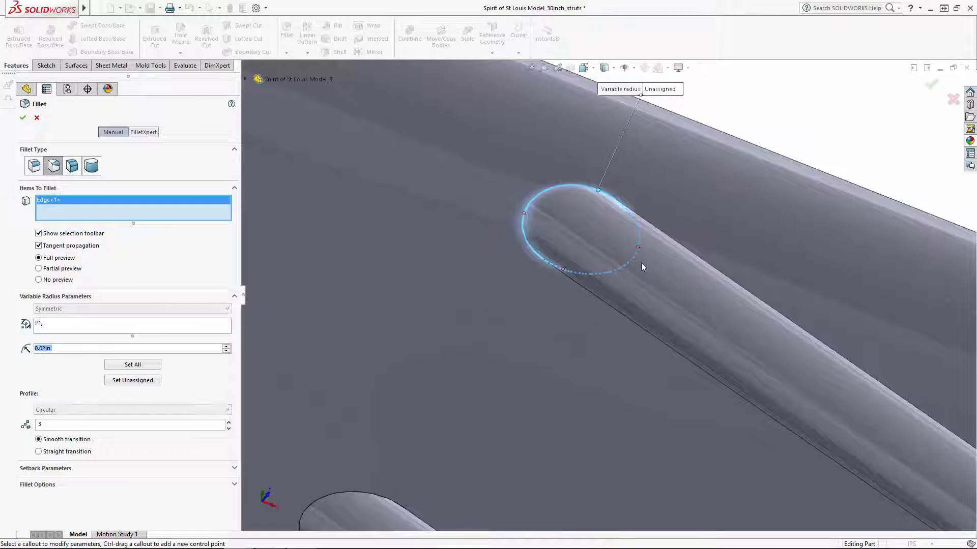
Step: Set the front strut fillet's radius to 0.1 in at its start point and 0.05 in at the 75% point
left_click(661, 89)
type("0.0")
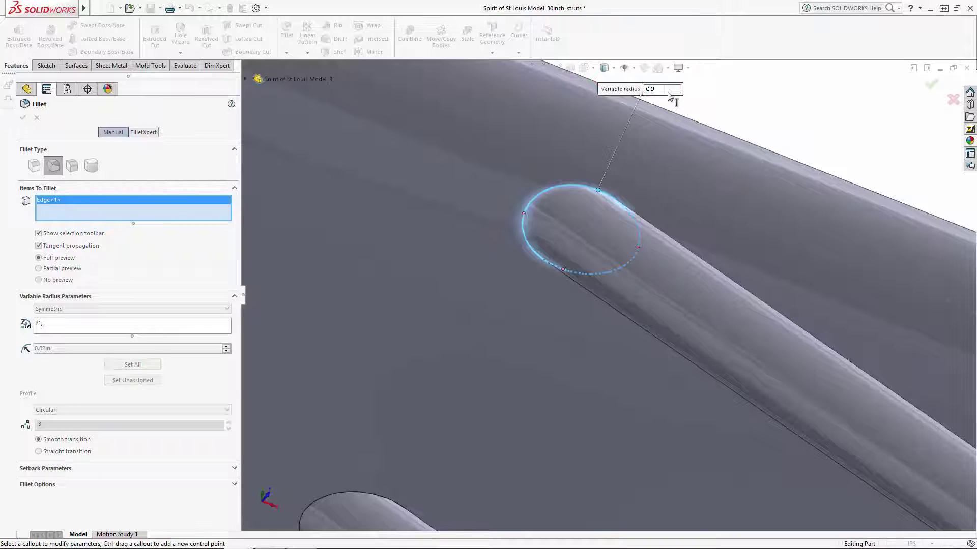
key("BackSpace")
type("1")
key("Return")
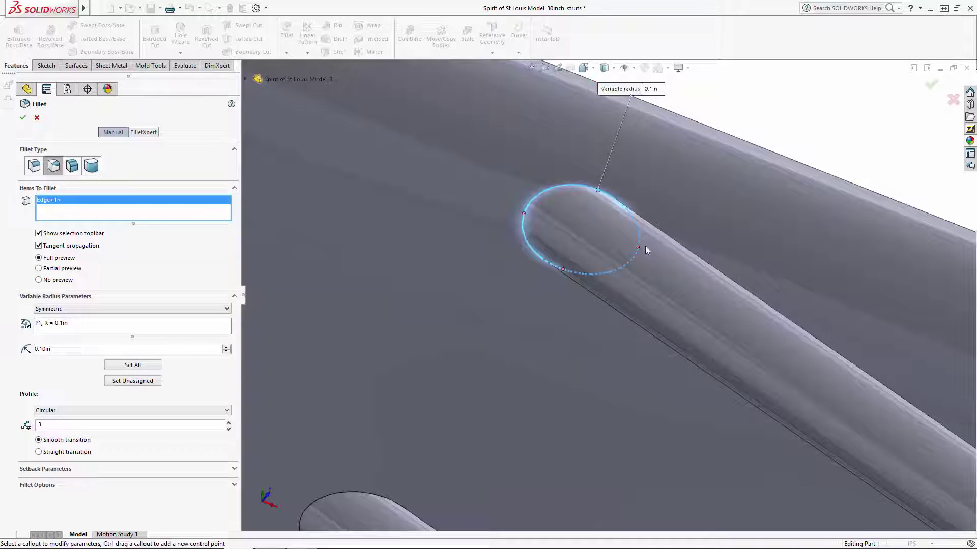
left_click(639, 249)
left_click(670, 134)
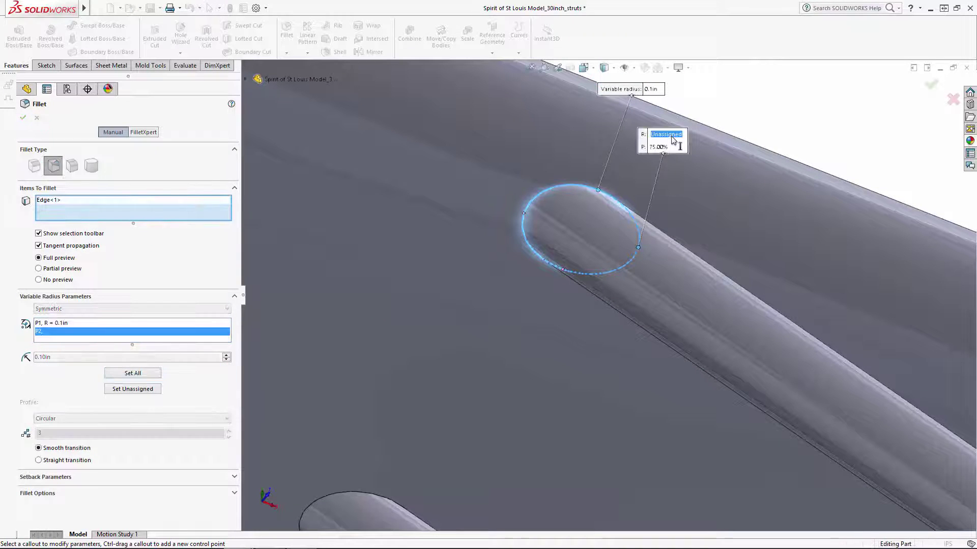
type("0.05")
key("Return")
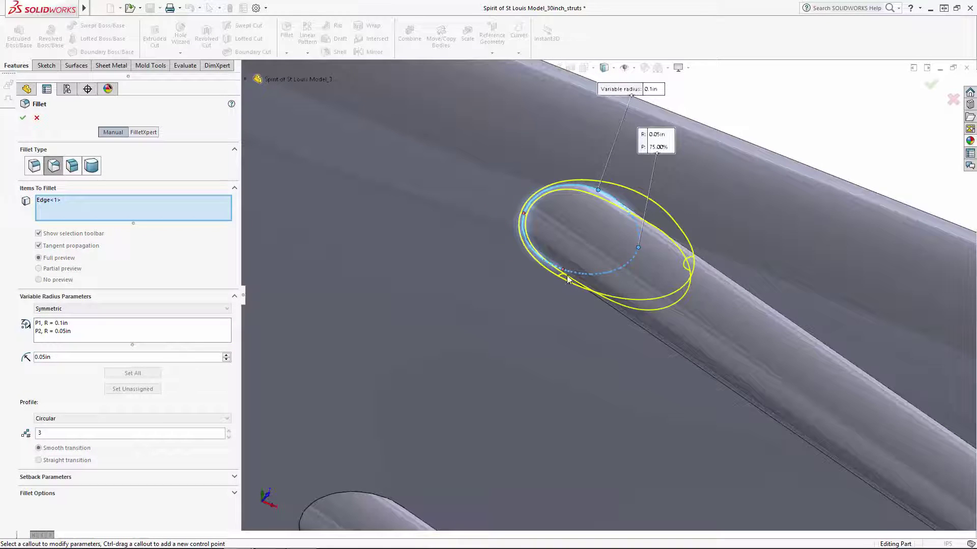
Step: Set the radius to 0.1 in at the 50% point and 0.05 in at the 25% point, and complete the front strut's variable fillet
left_click(564, 270)
left_click(596, 156)
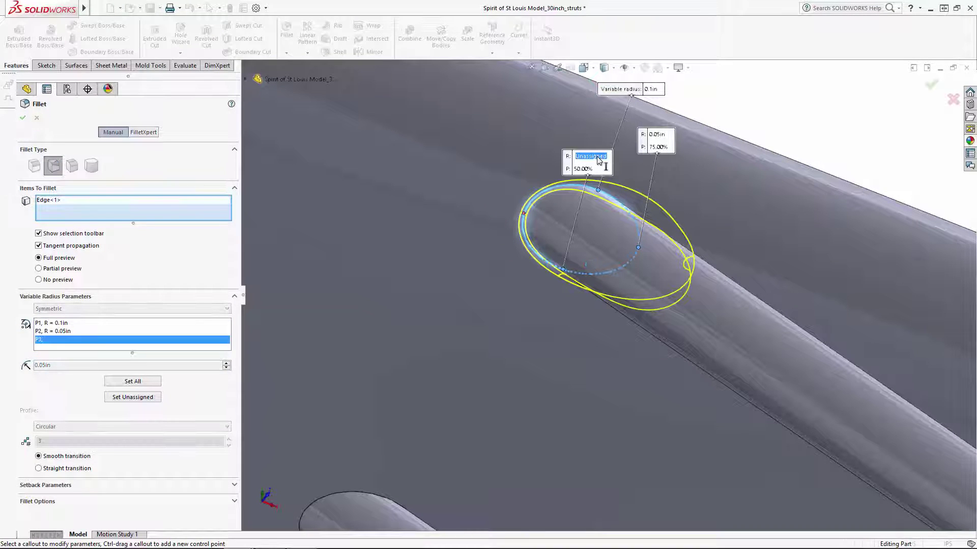
type("0.1")
key("Return")
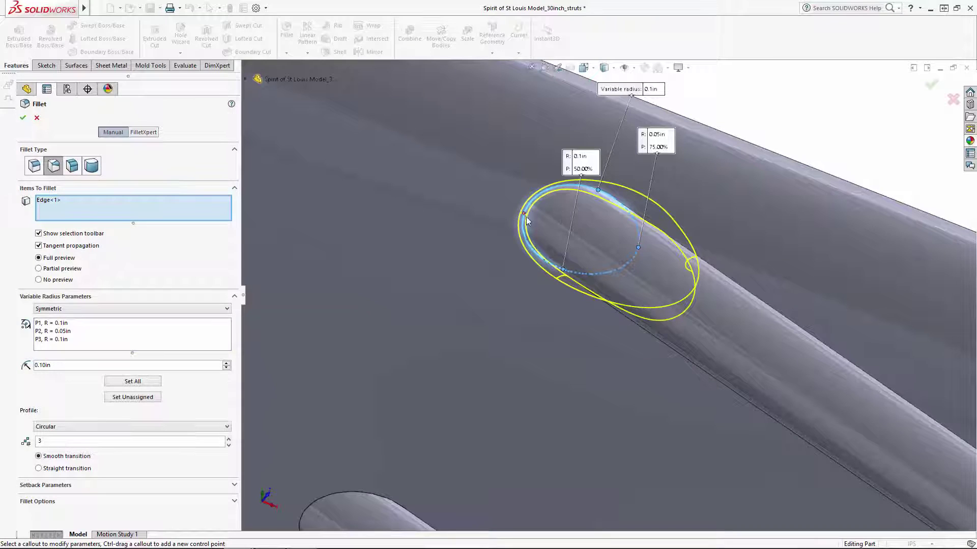
left_click(524, 218)
left_click(555, 100)
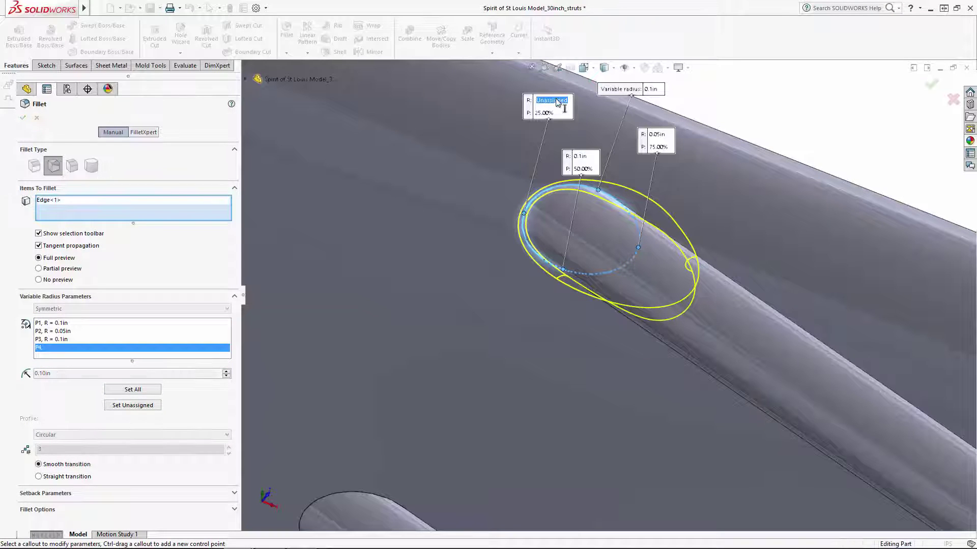
type("0.05")
key("Return")
scroll(610, 244, "up", 3)
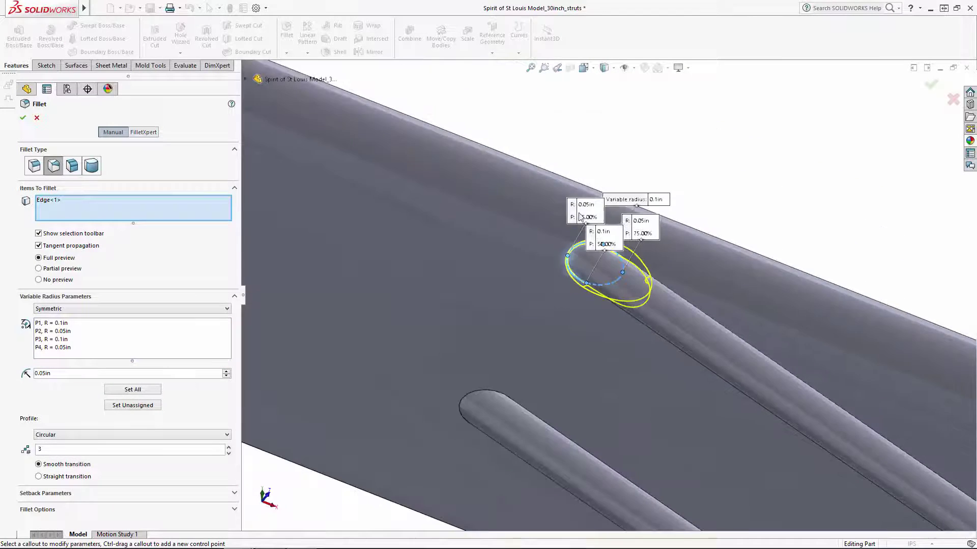
middle_click_drag(579, 219, 495, 249)
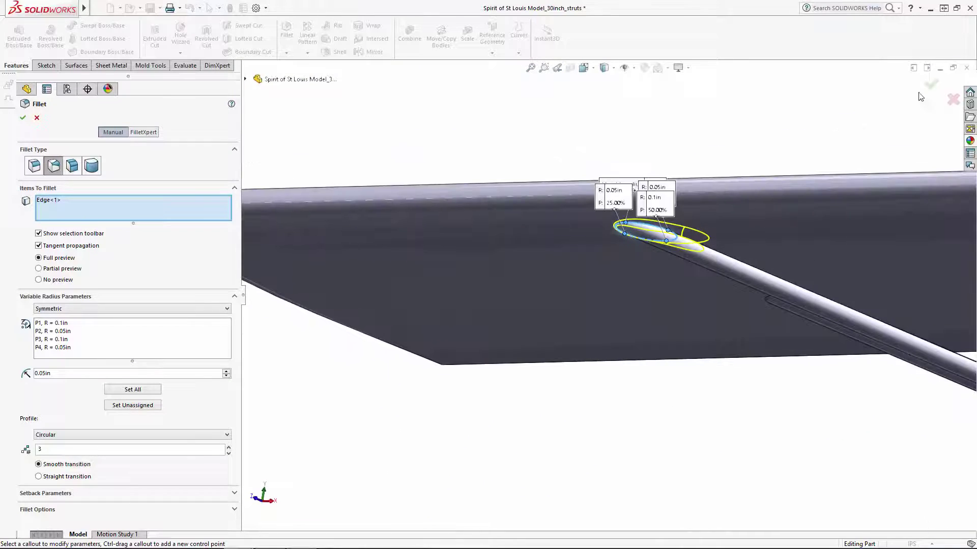
left_click(931, 84)
Step: Start a variable size fillet on the edge where the rear wing strut meets the underside of the wing
middle_click_drag(763, 109, 783, 71)
scroll(612, 338, "up", 3)
scroll(610, 333, "down", 6)
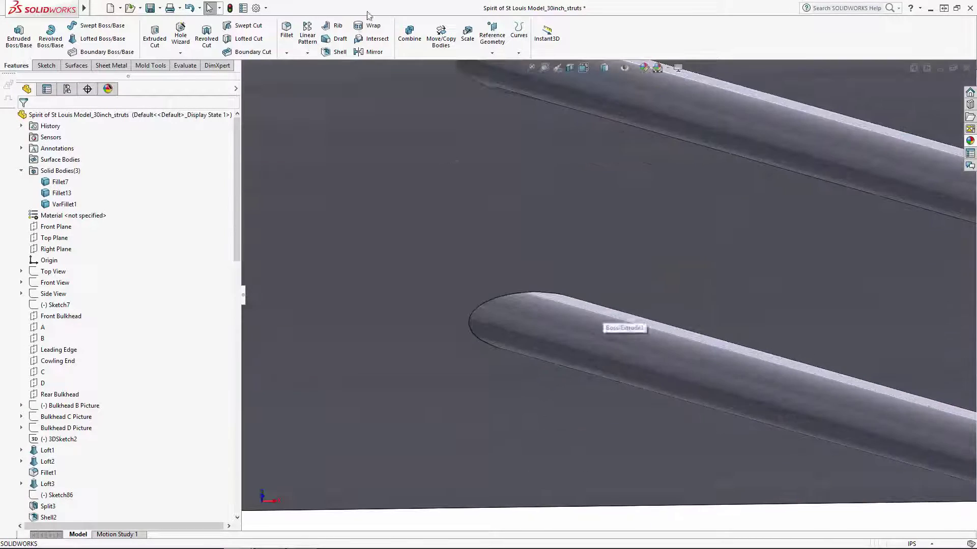
left_click(287, 29)
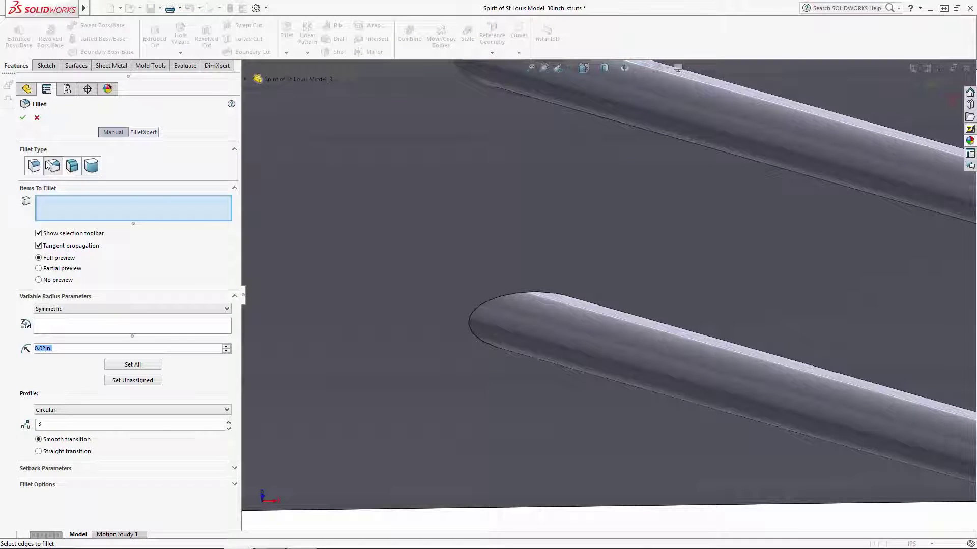
left_click(516, 294)
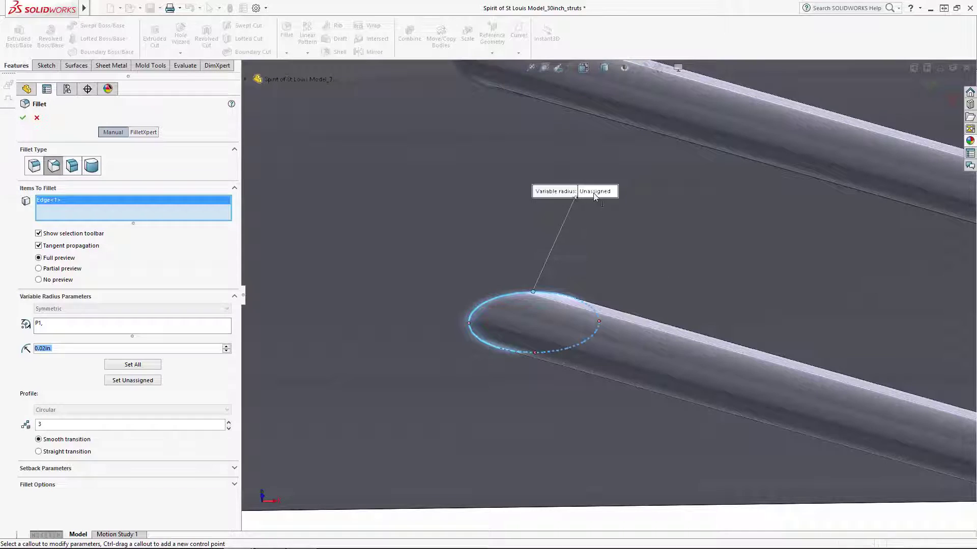
Step: Set the rear strut fillet's radius to 0.1 in at both its start point and the 50% point
left_click(594, 192)
type("0")
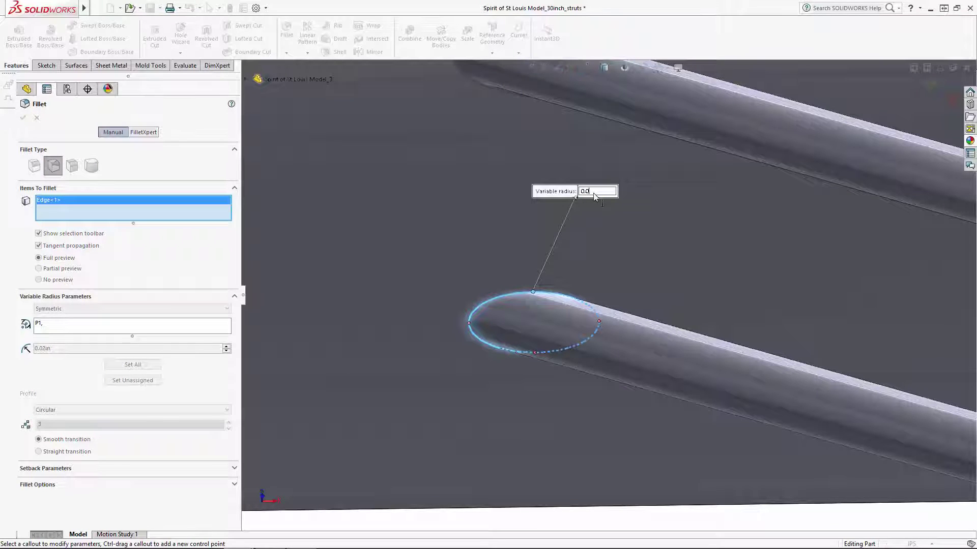
type(".1")
key("Return")
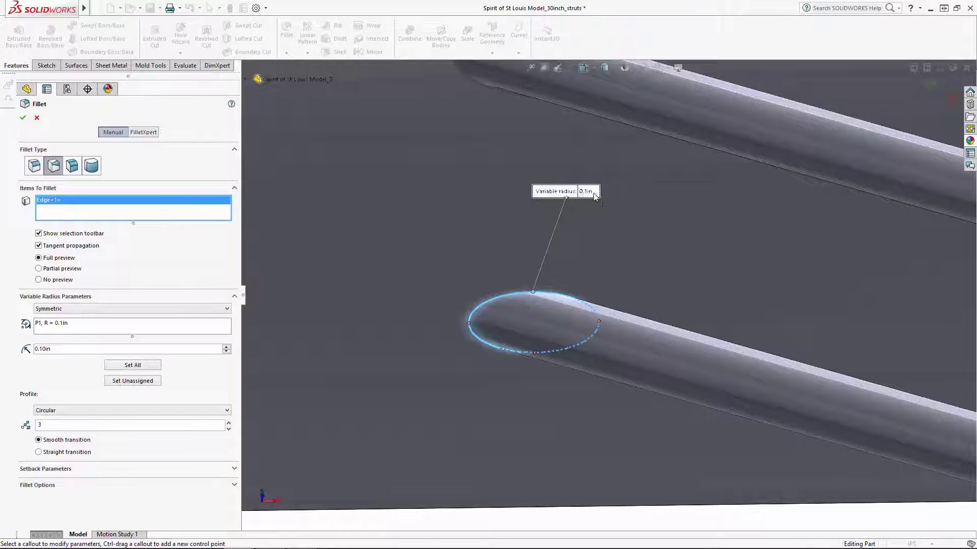
left_click(535, 353)
left_click(565, 240)
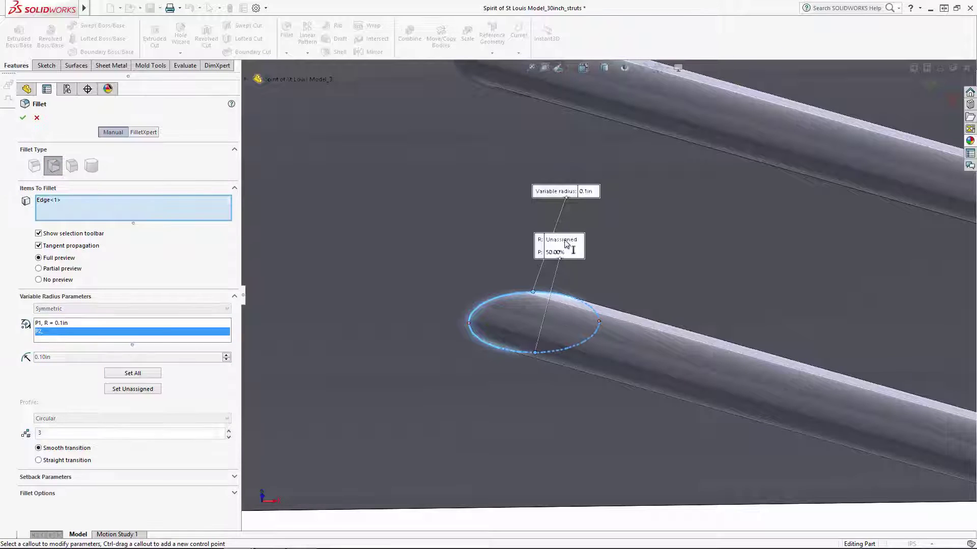
type("0.1")
key("Return")
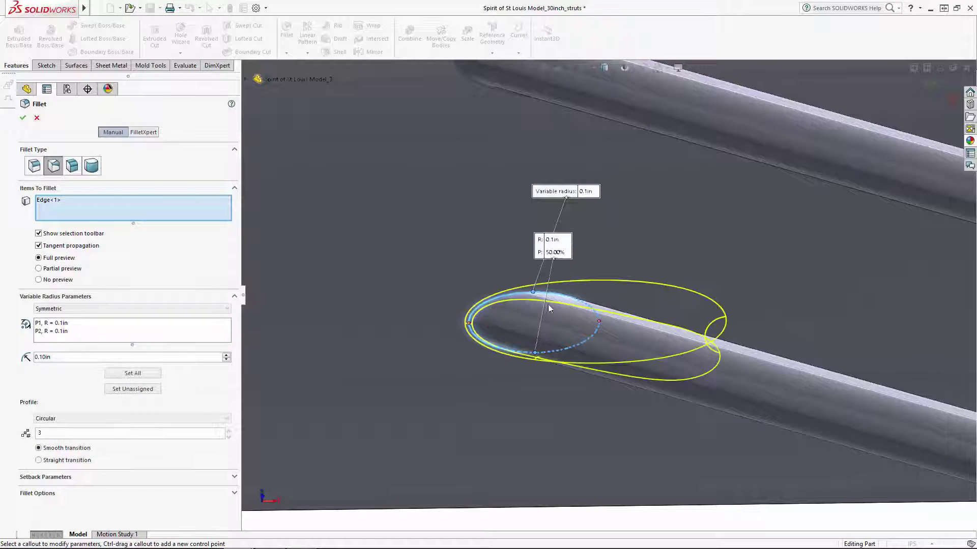
Step: Set the radius to 0.05 in at the 75% and 25% points and complete the rear strut's variable fillet
left_click(598, 321)
left_click(631, 211)
type("0.05")
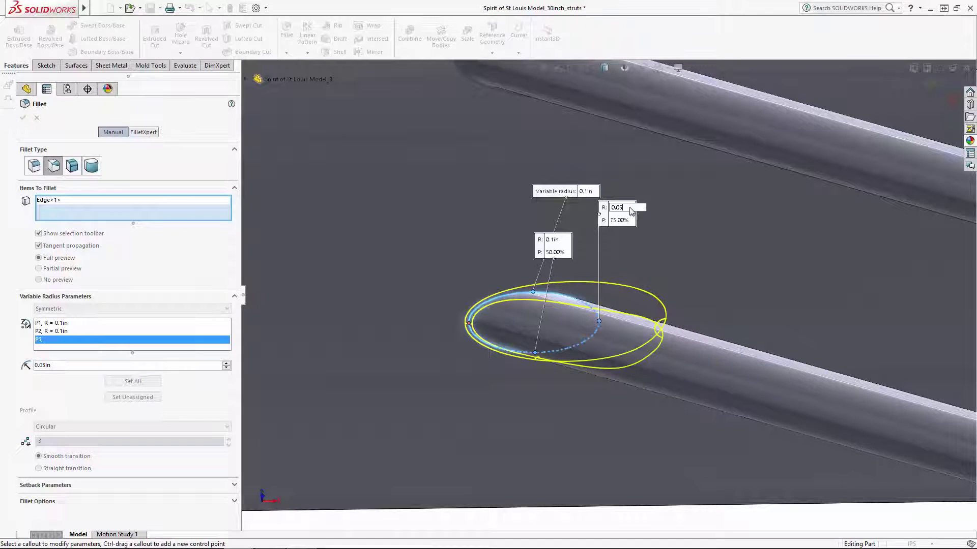
key("Return")
left_click(468, 323)
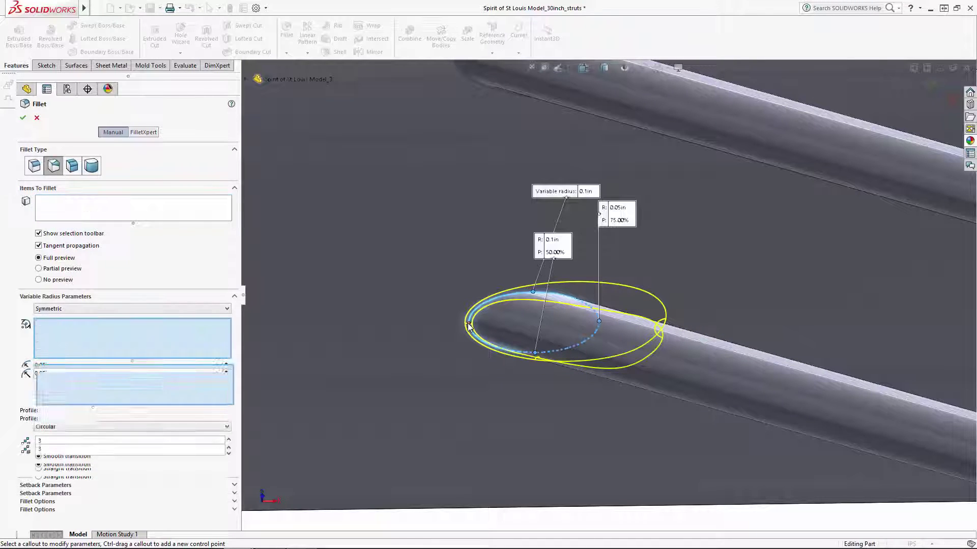
left_click(496, 210)
type("0.05")
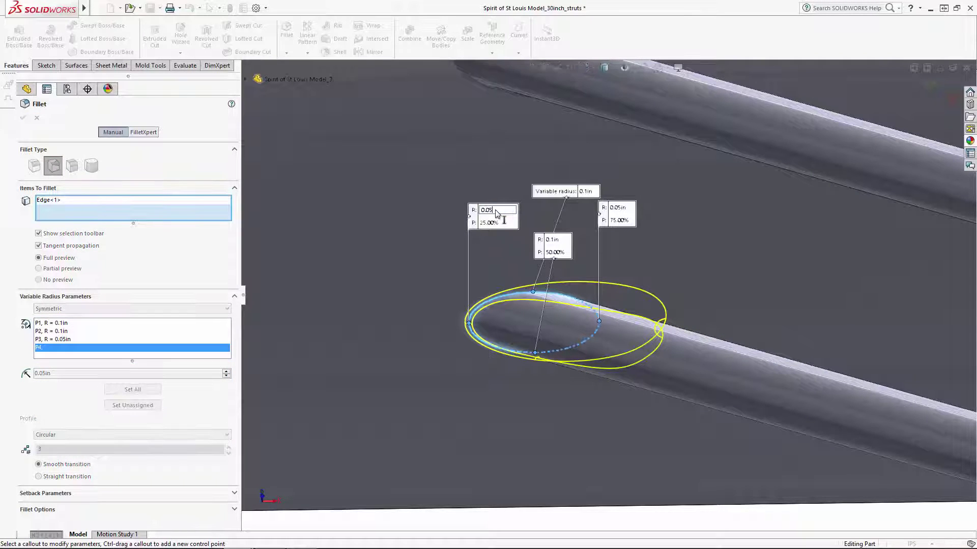
key("Return")
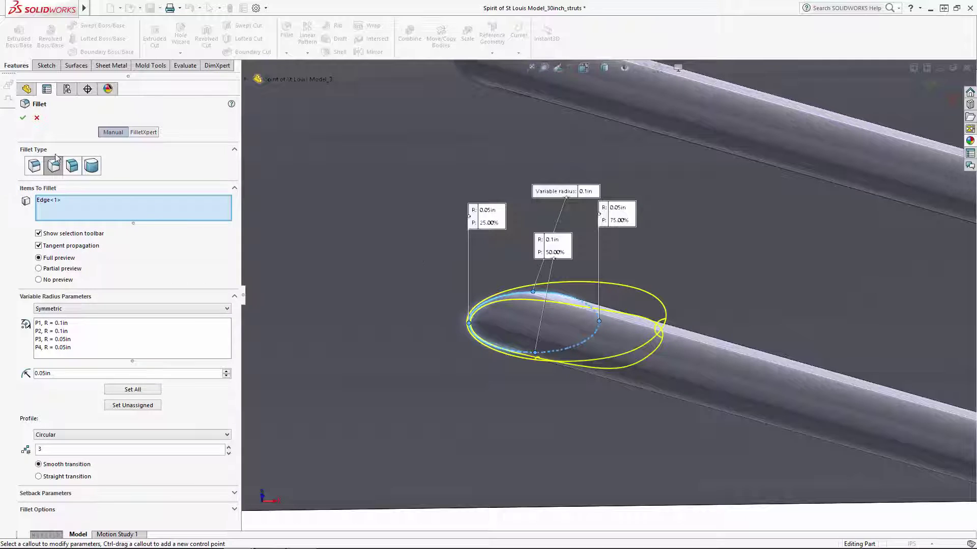
left_click(23, 118)
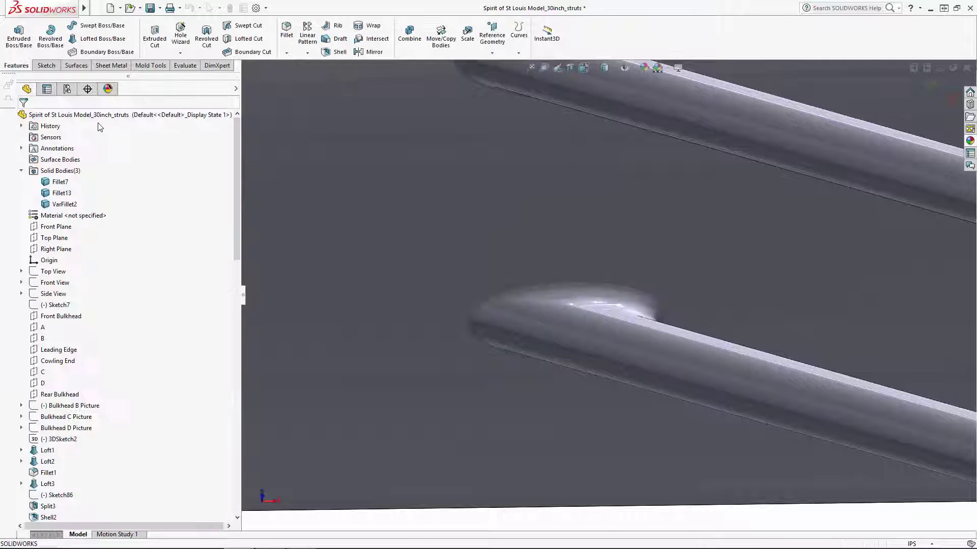
Step: Remove the strut end protruding into the fuselage cavity by deleting its two faces with the Delete and Patch option
scroll(566, 315, "up", 2)
scroll(565, 317, "up", 8)
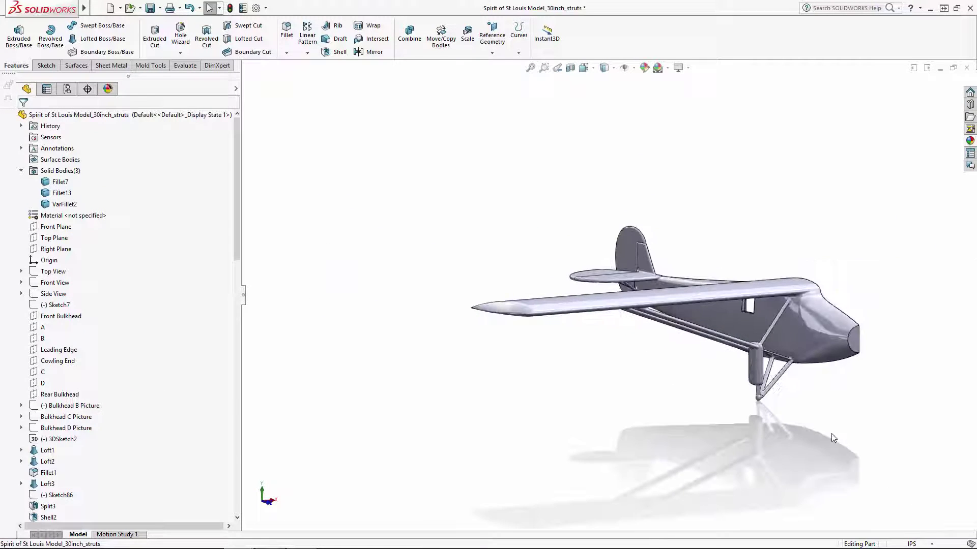
middle_click_drag(653, 343, 606, 458)
scroll(605, 458, "down", 10)
scroll(708, 290, "up", 4)
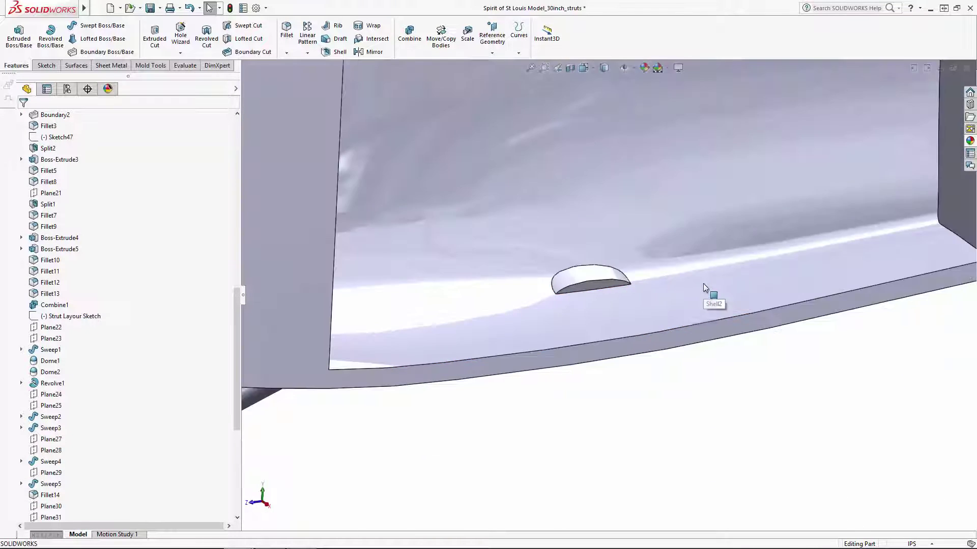
scroll(712, 403, "up", 2)
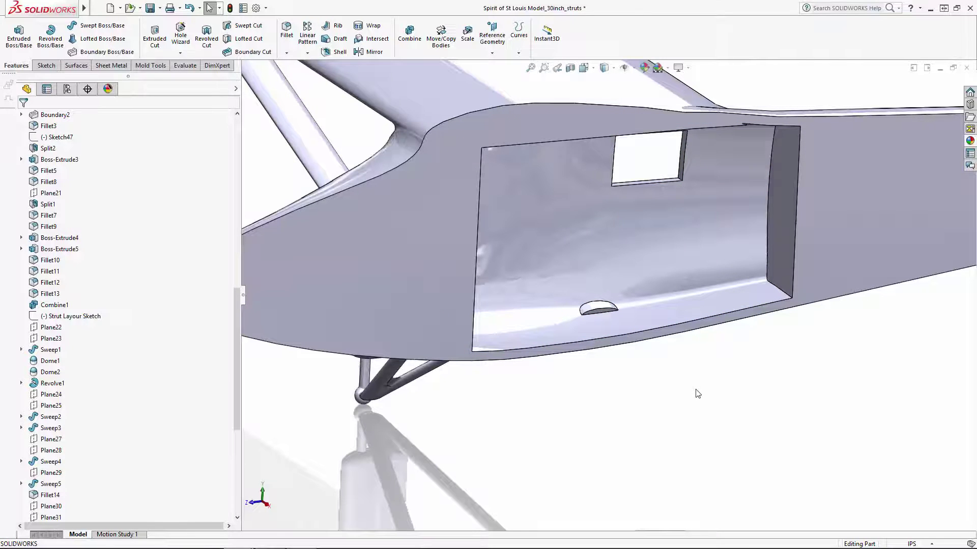
left_click(76, 66)
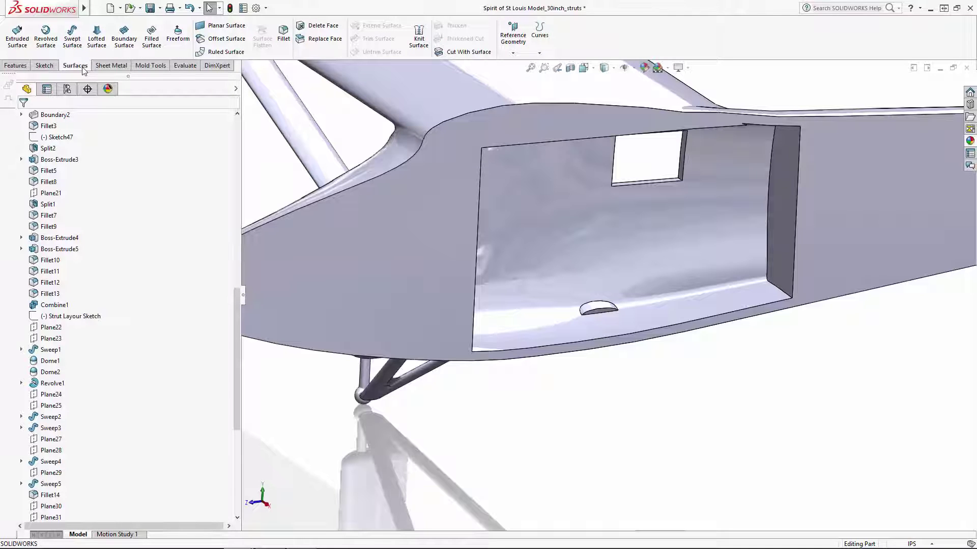
left_click(317, 27)
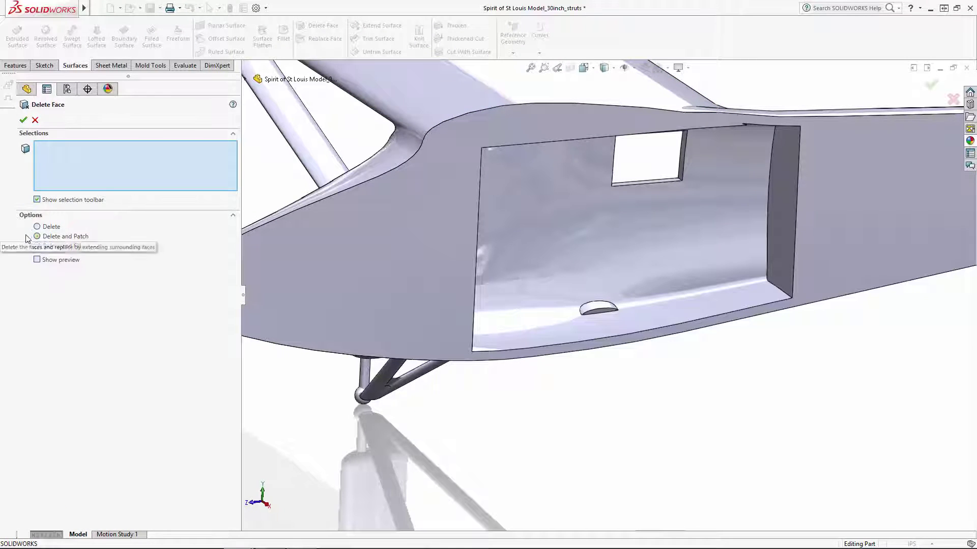
scroll(585, 300, "down", 6)
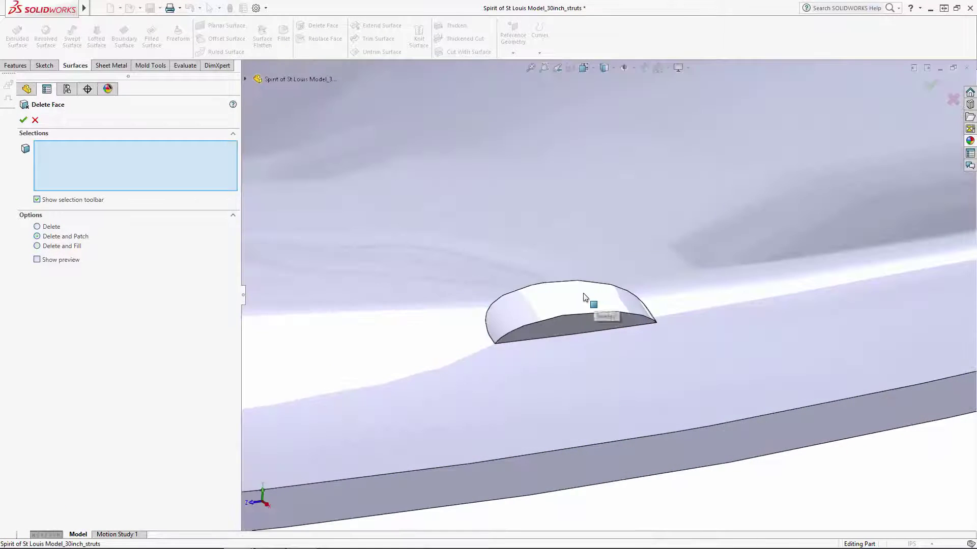
left_click(584, 298)
left_click(523, 325)
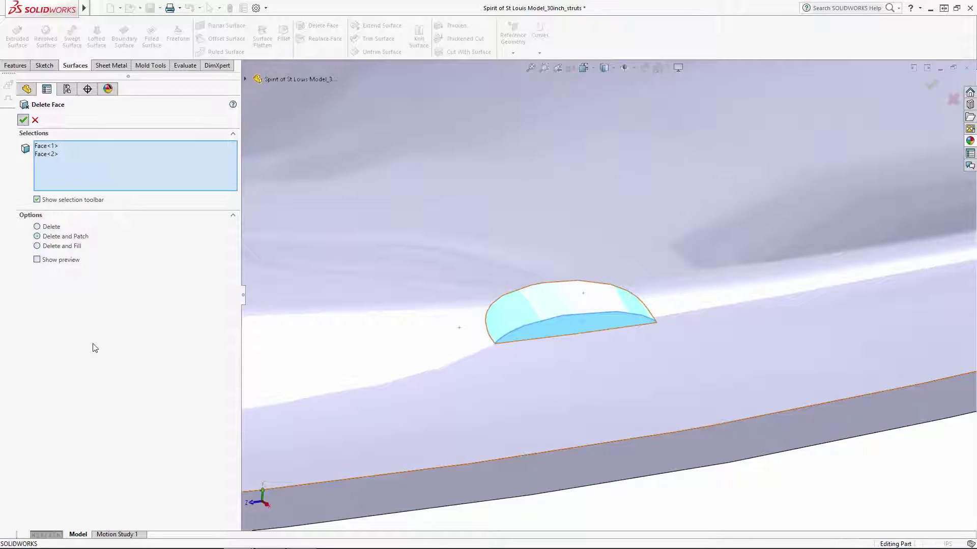
key("Return")
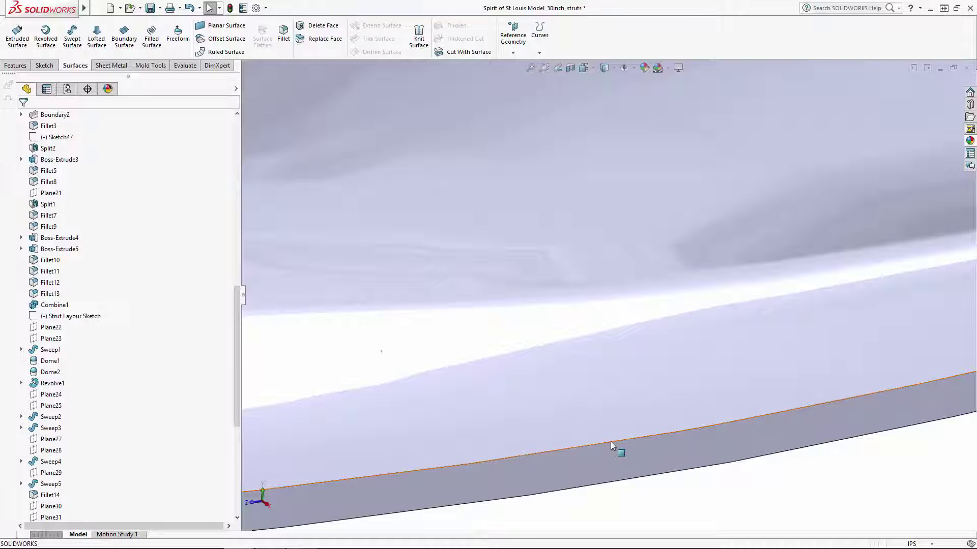
scroll(611, 441, "up", 10)
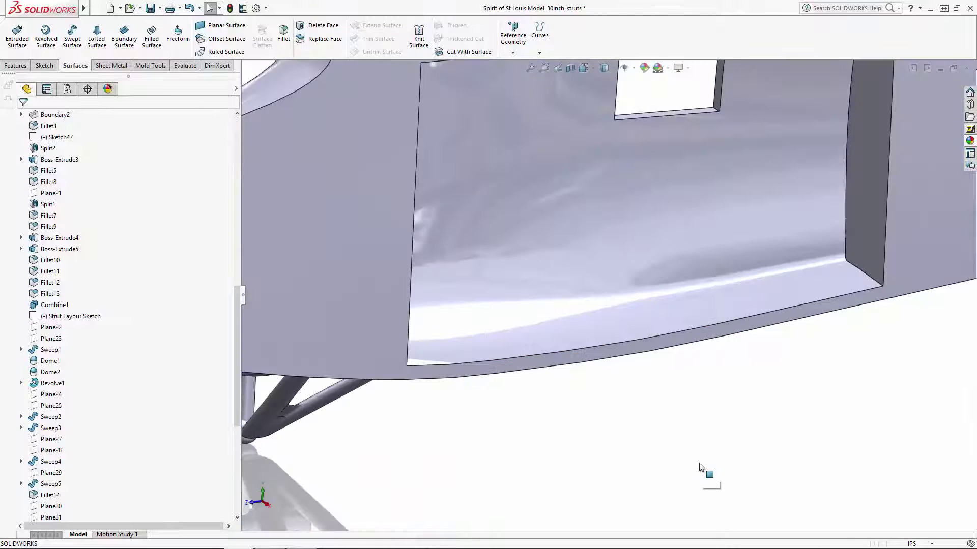
middle_click_drag(670, 446, 775, 397)
scroll(775, 397, "up", 2)
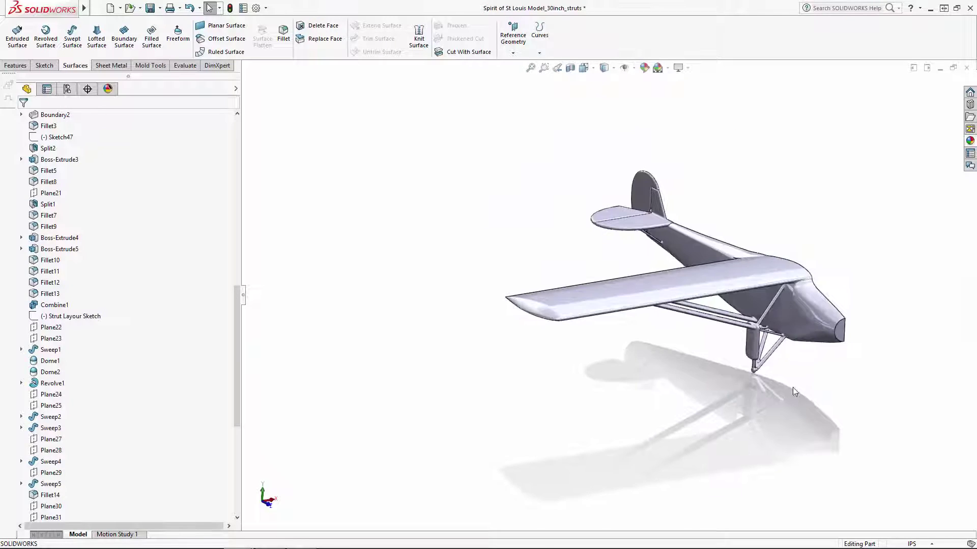